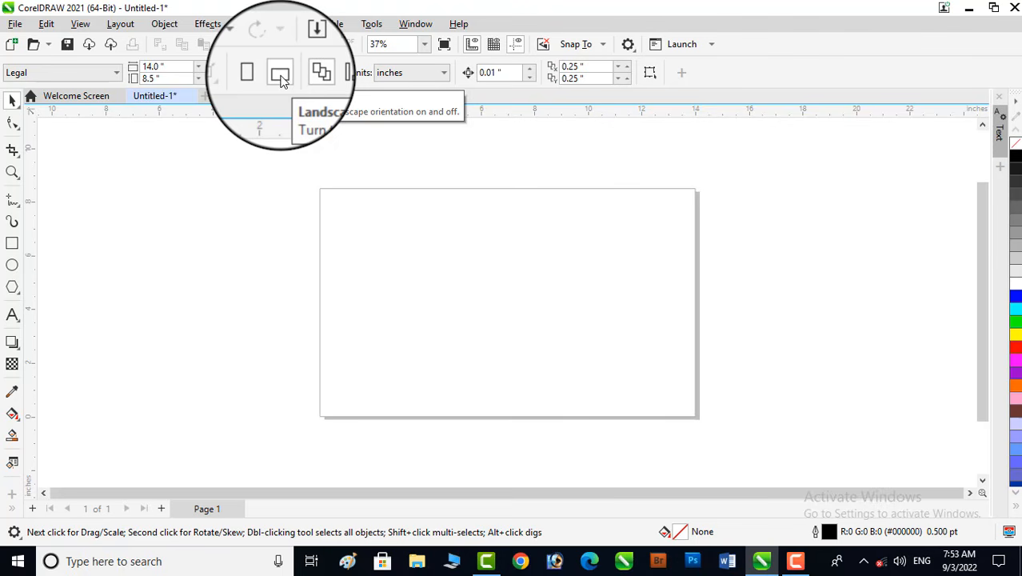
# - Draw a rectangle and size it to 12.5 by 7 inches
pyautogui.click(12, 244)
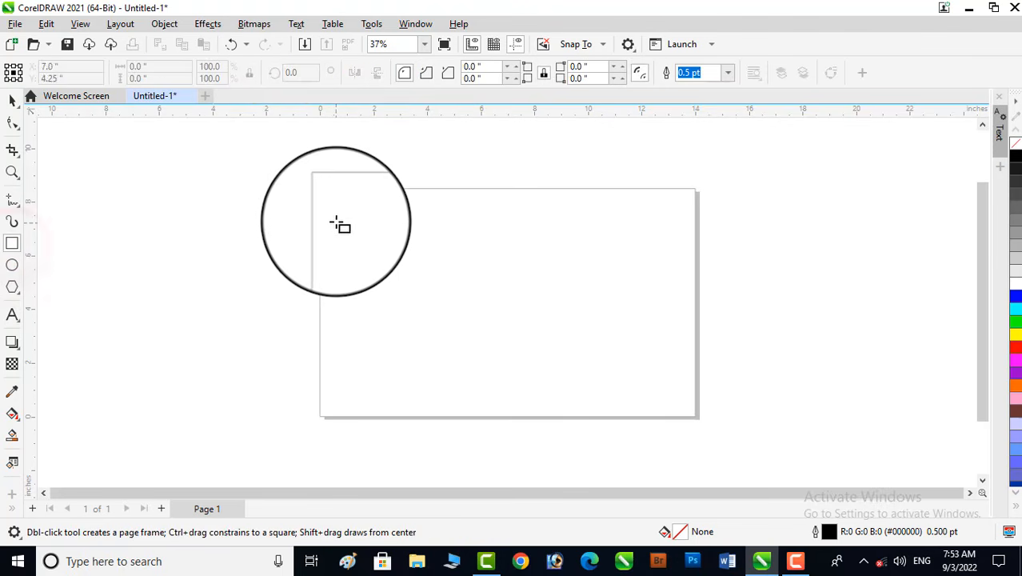
pyautogui.moveTo(331, 217); pyautogui.dragTo(409, 252)
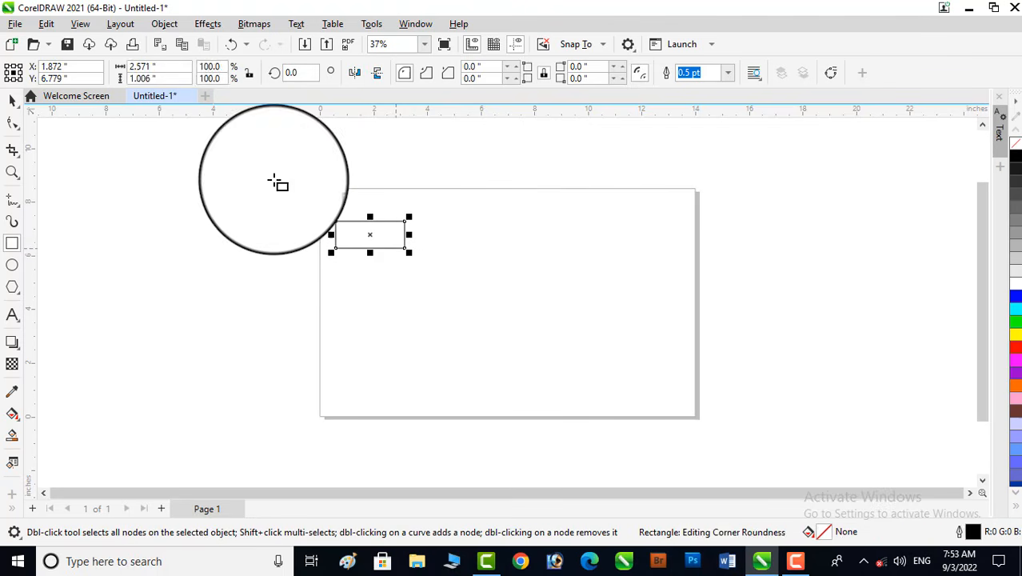
pyautogui.doubleClick(152, 67)
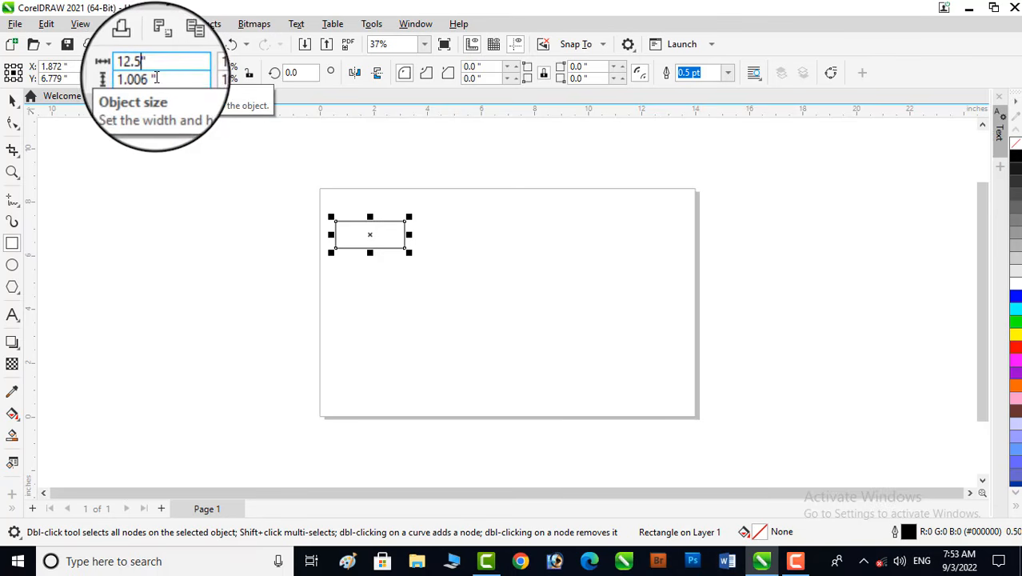
pyautogui.doubleClick(132, 79)
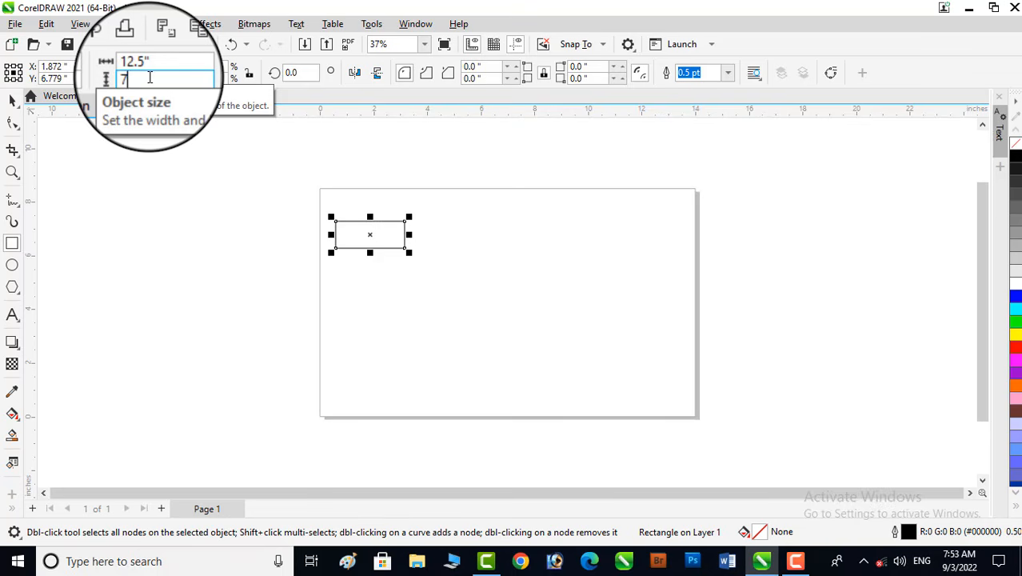
pyautogui.press('Return')
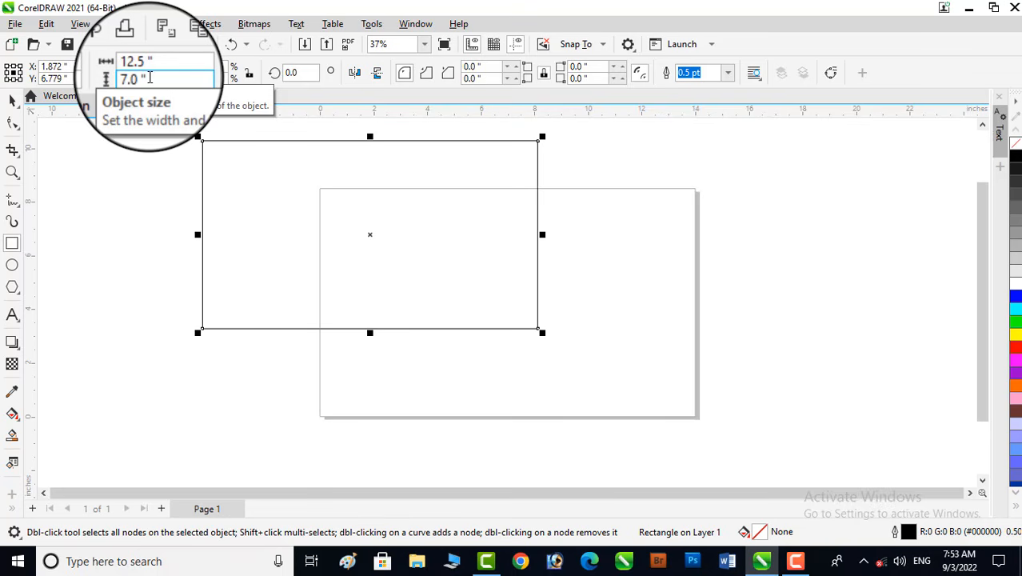
# - Center the rectangle on the page and lock it in place
pyautogui.press('p')
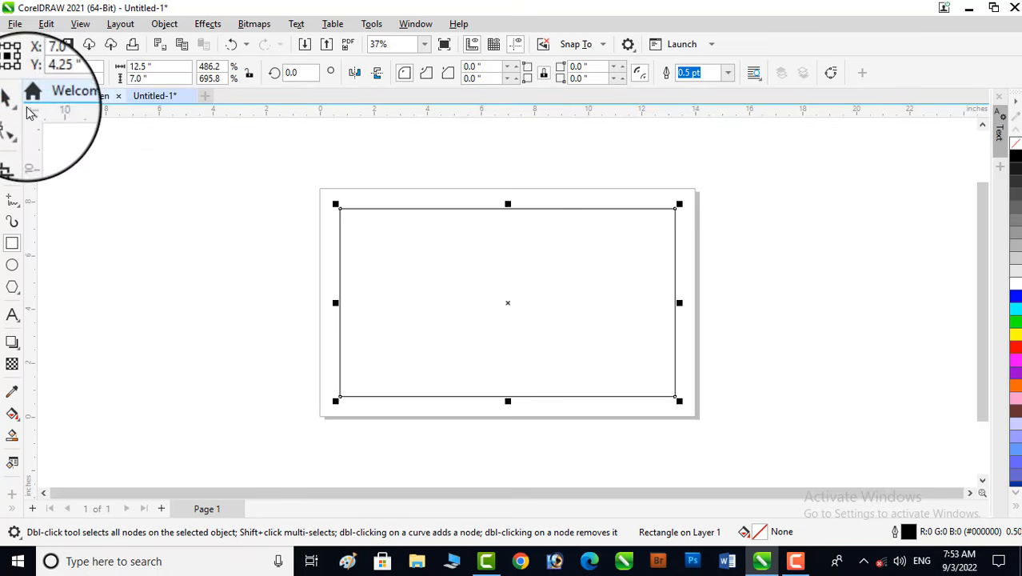
pyautogui.click(12, 100)
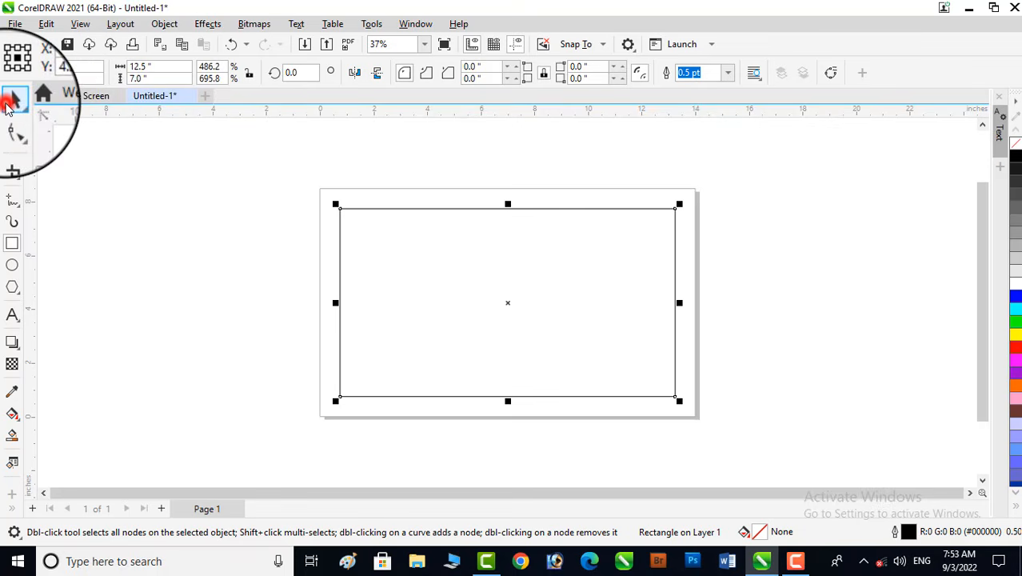
pyautogui.rightClick(365, 210)
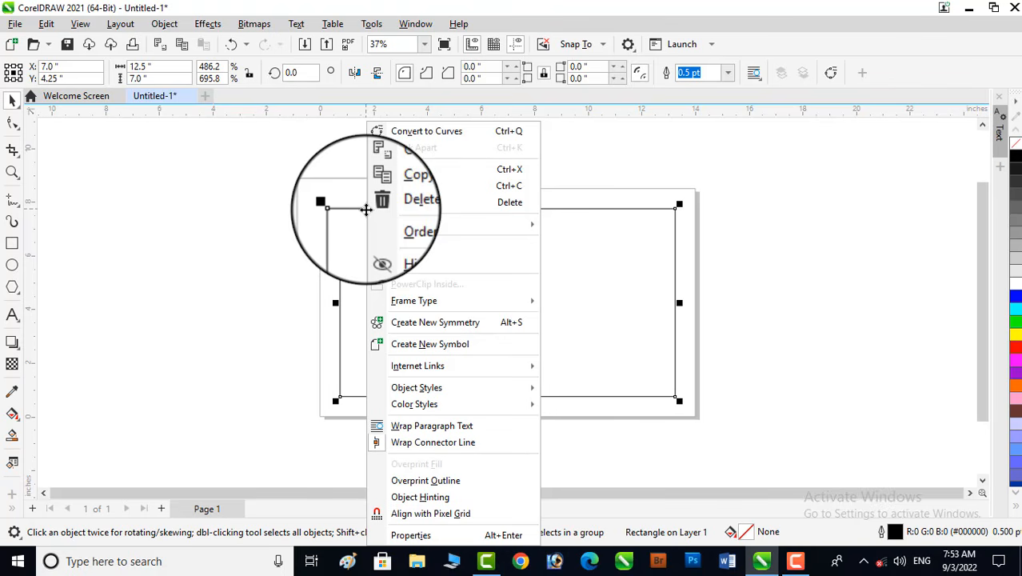
pyautogui.click(401, 263)
pyautogui.click(735, 290)
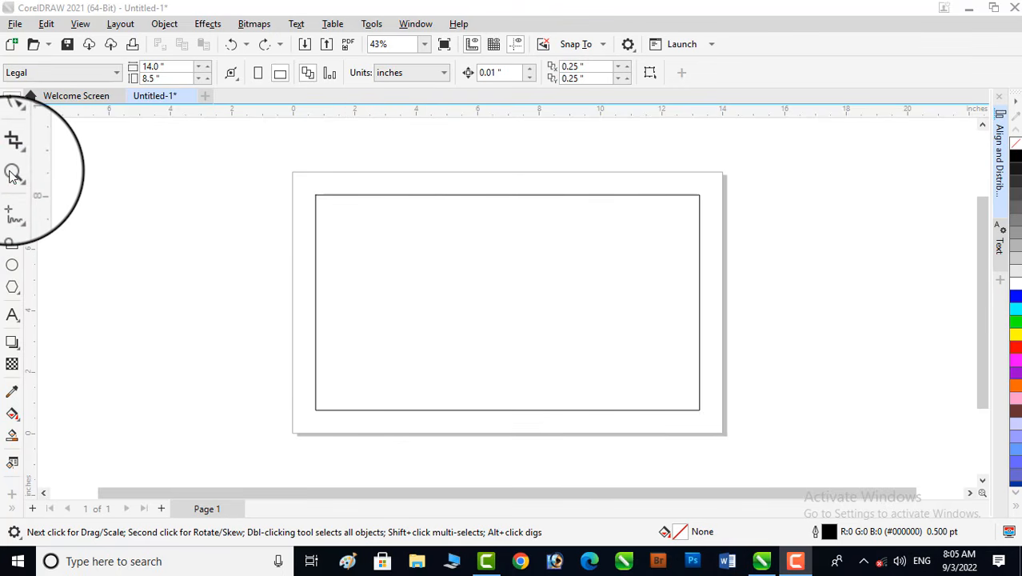
# - Add the title text GENERAL LEDGER at the frame's top-left corner
pyautogui.click(12, 173)
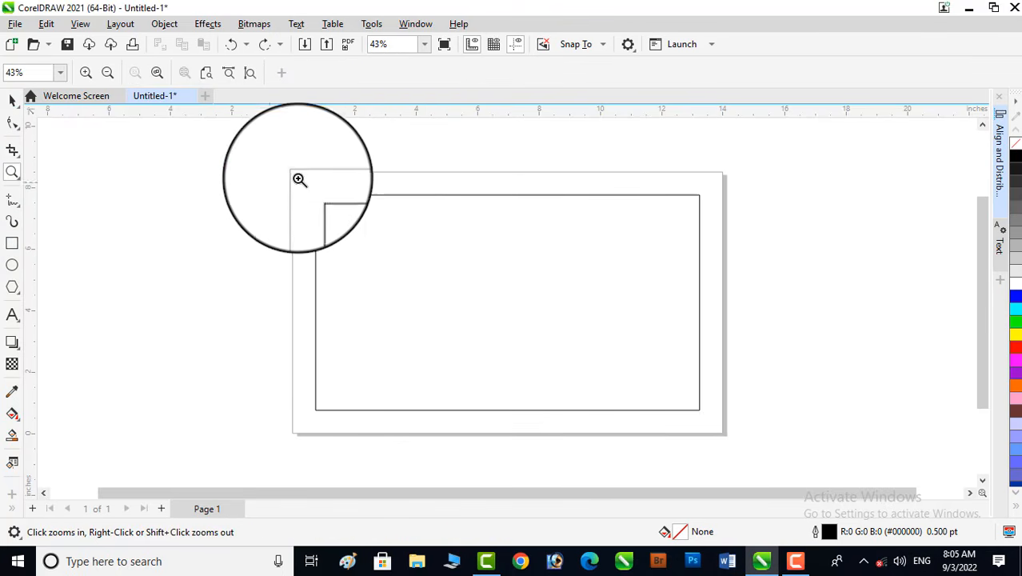
pyautogui.moveTo(281, 167); pyautogui.dragTo(551, 277)
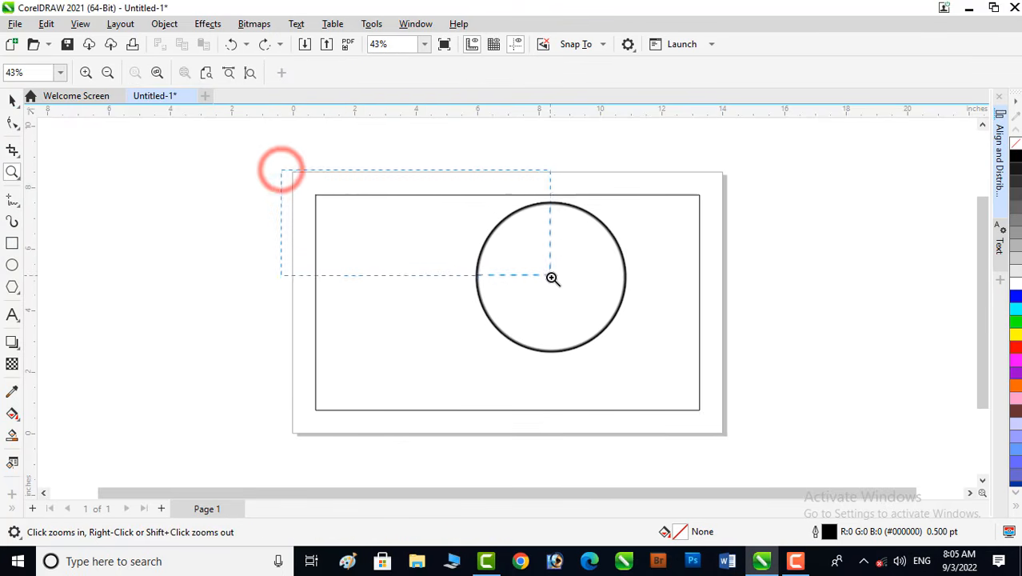
pyautogui.click(12, 316)
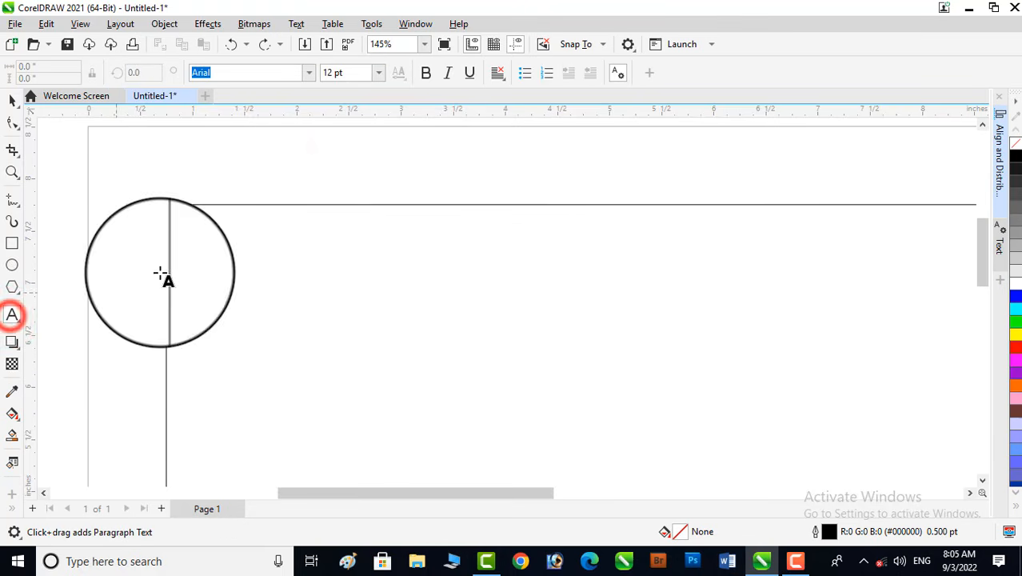
pyautogui.click(175, 229)
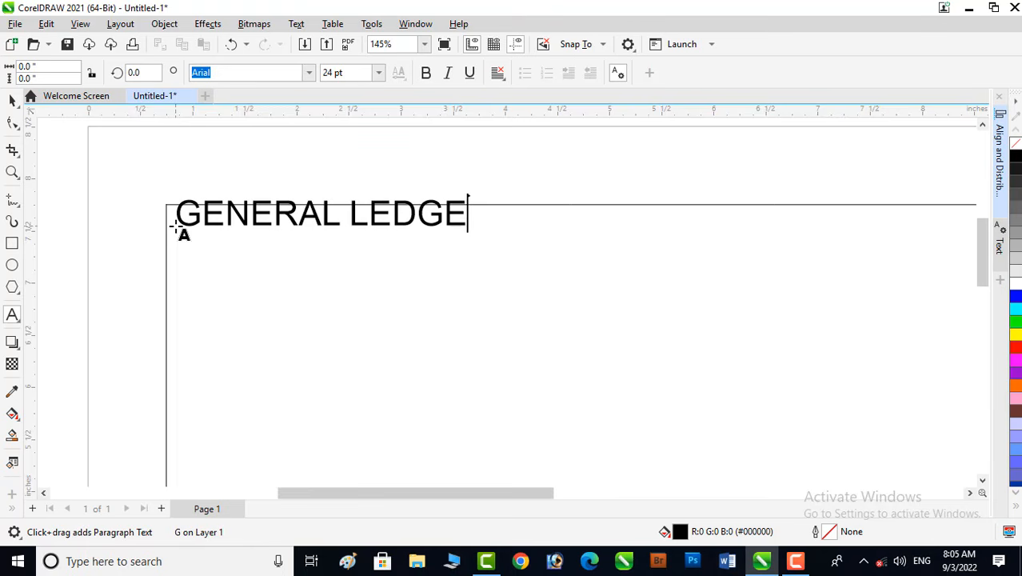
pyautogui.click(11, 98)
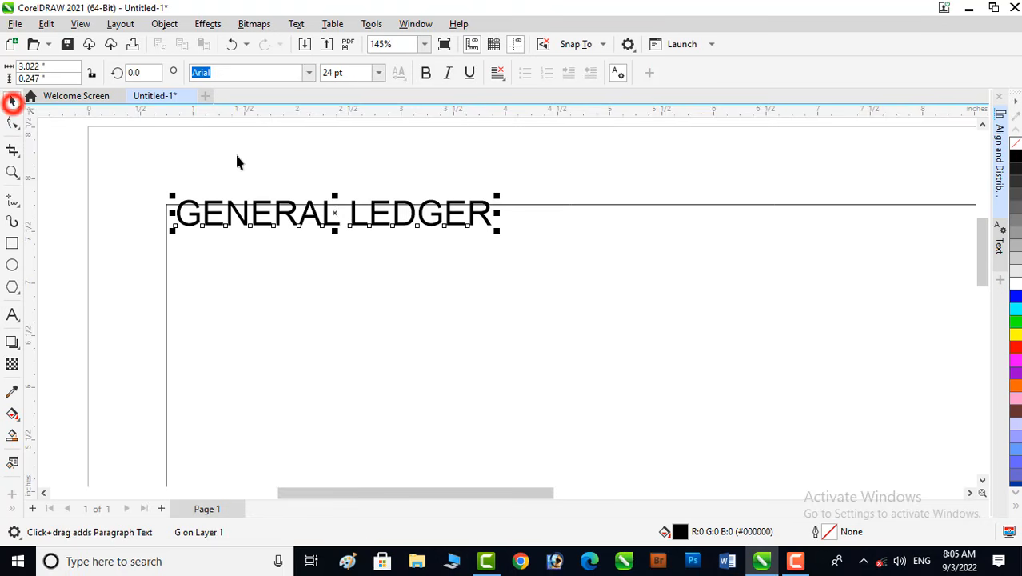
# - Nudge the title onto the frame's top line and set its font to Arial Black
pyautogui.moveTo(340, 218)
pyautogui.mouseDown()
pyautogui.moveTo(331, 230)
pyautogui.moveTo(325, 221)
pyautogui.mouseUp()
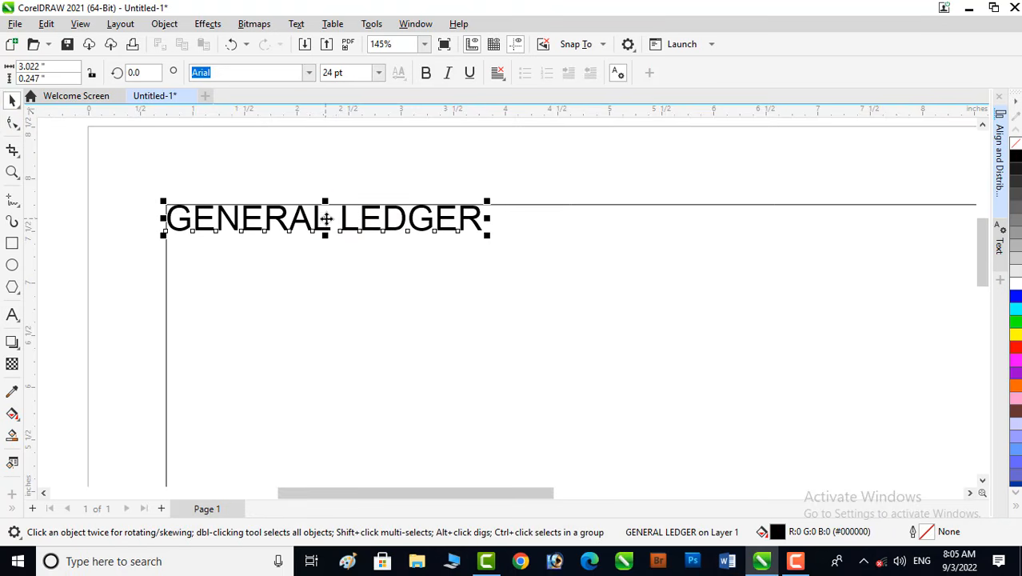
pyautogui.click(306, 74)
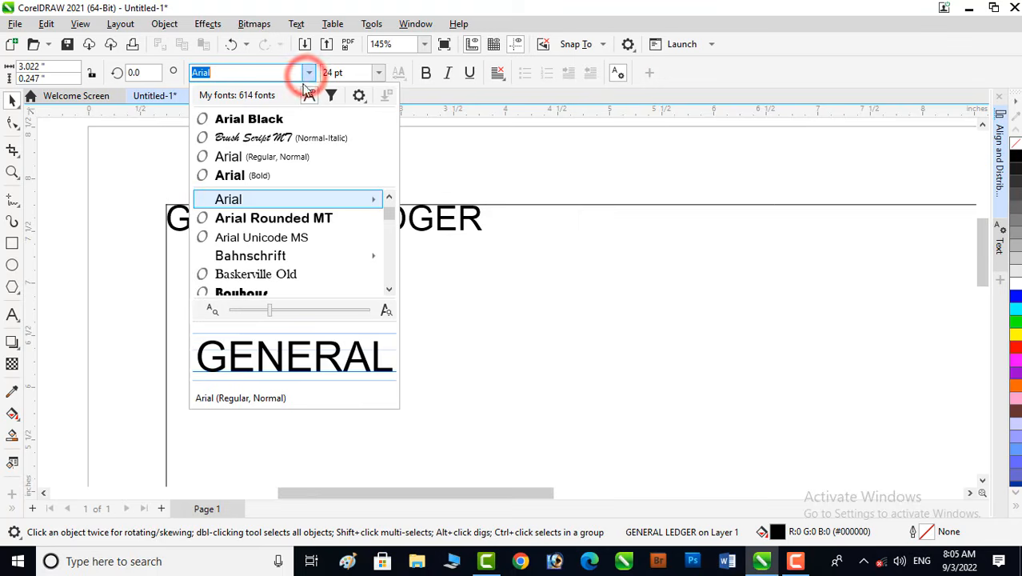
pyautogui.click(269, 116)
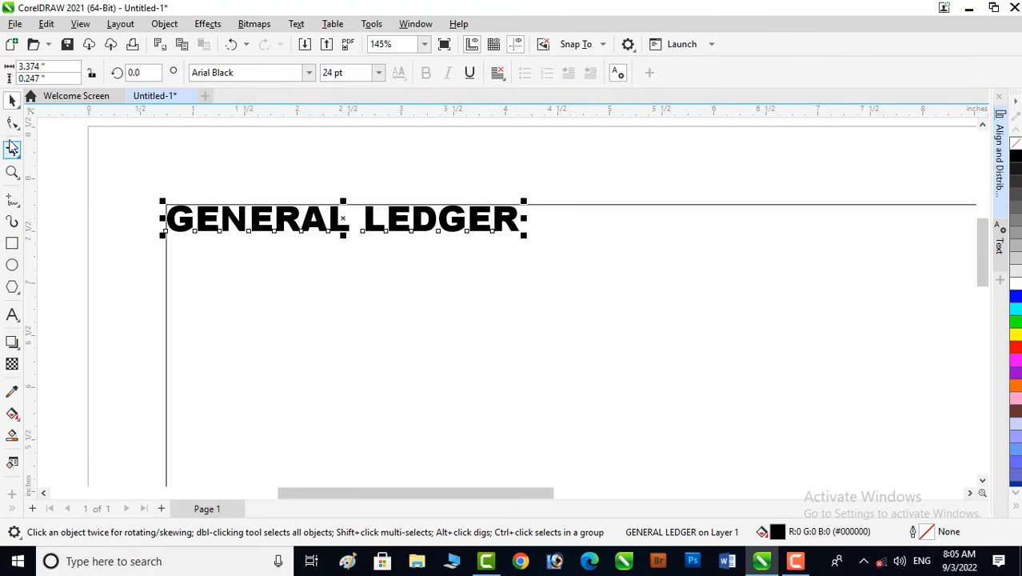
# - Increase the character spacing of the title text
pyautogui.click(11, 124)
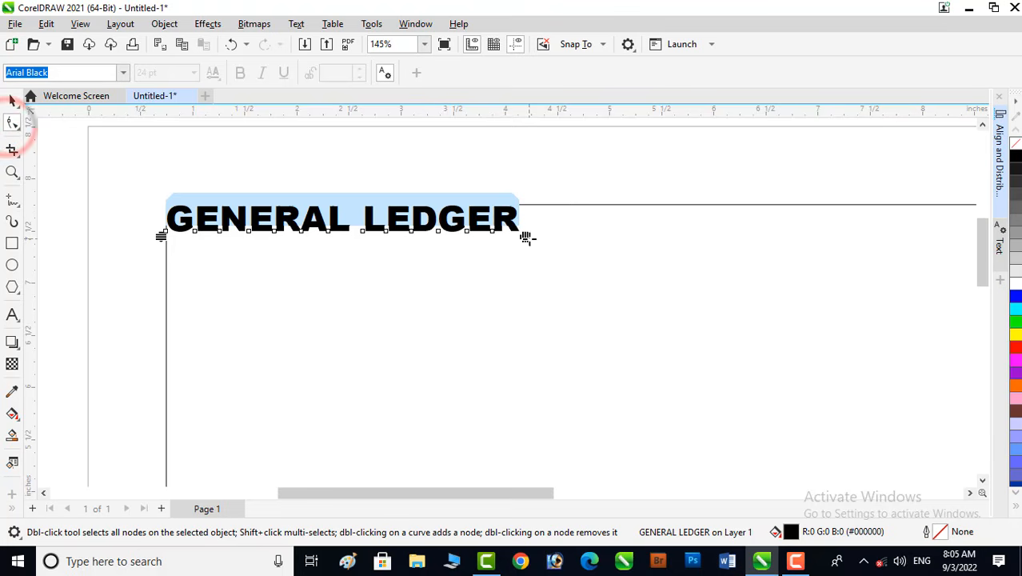
pyautogui.moveTo(527, 239); pyautogui.dragTo(633, 237)
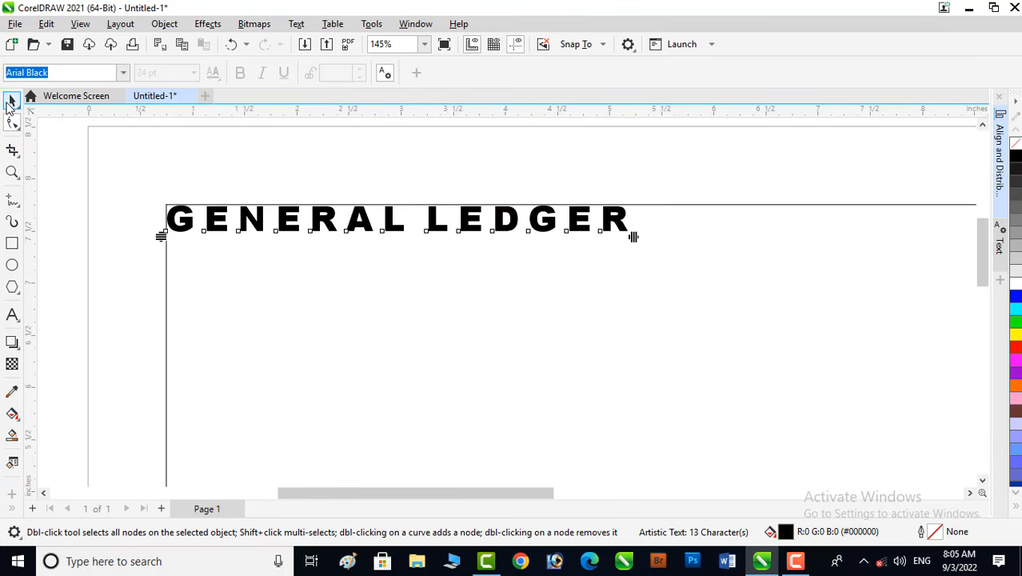
pyautogui.click(11, 100)
# - Add an extra space between GENERAL and LEDGER and stretch the title slightly taller
pyautogui.doubleClick(427, 222)
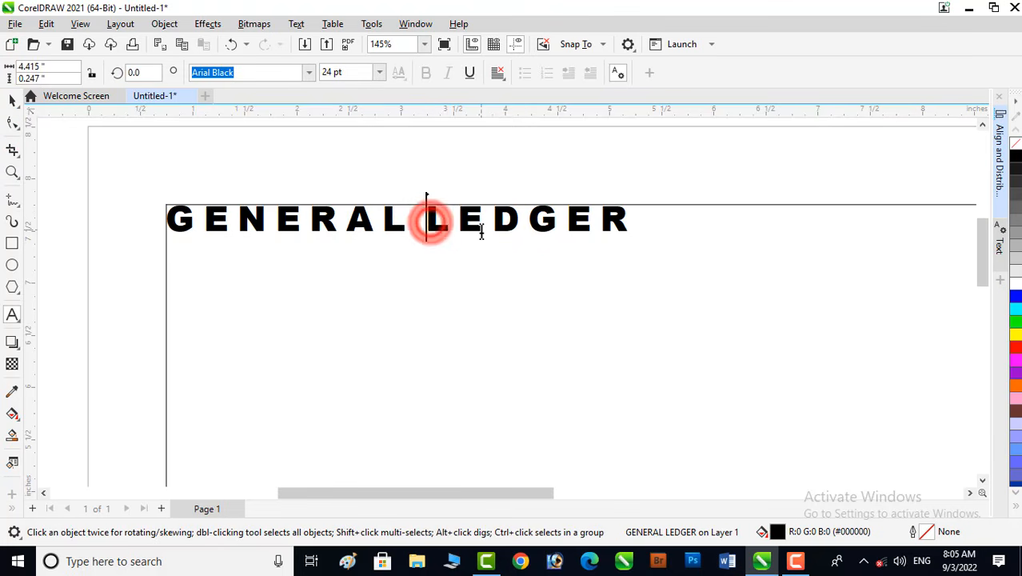
pyautogui.click(11, 100)
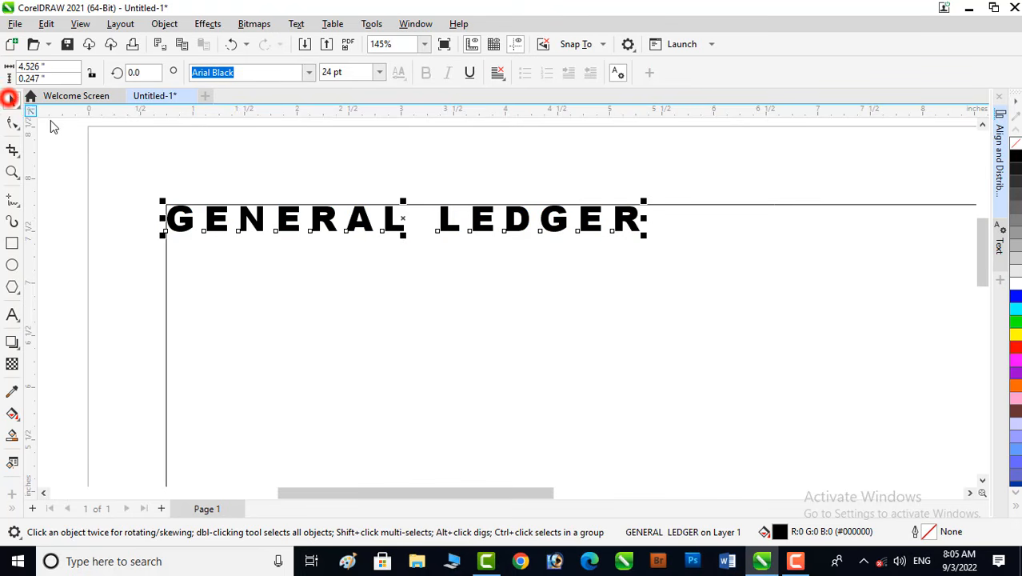
pyautogui.moveTo(406, 242); pyautogui.dragTo(404, 248)
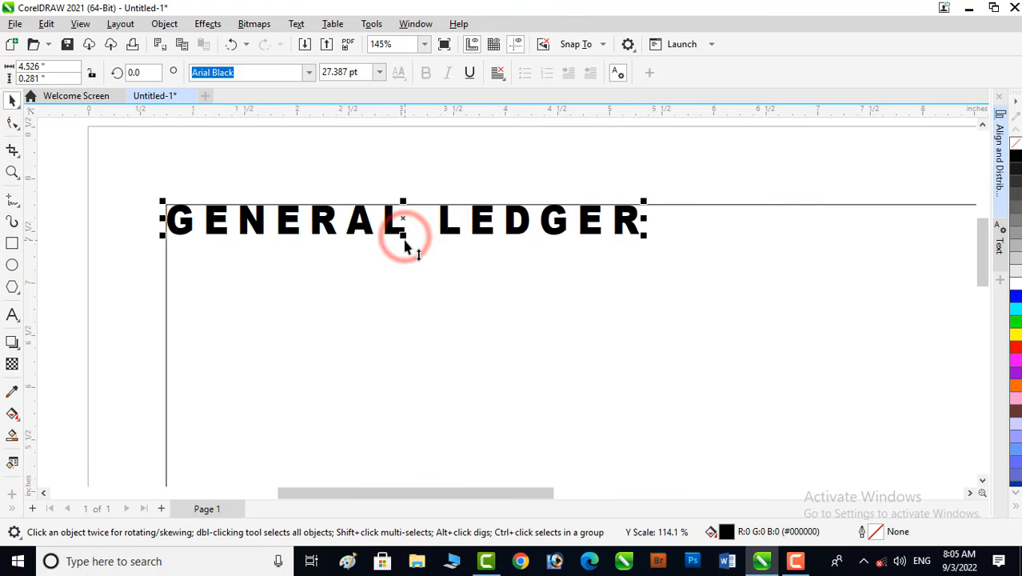
pyautogui.click(198, 171)
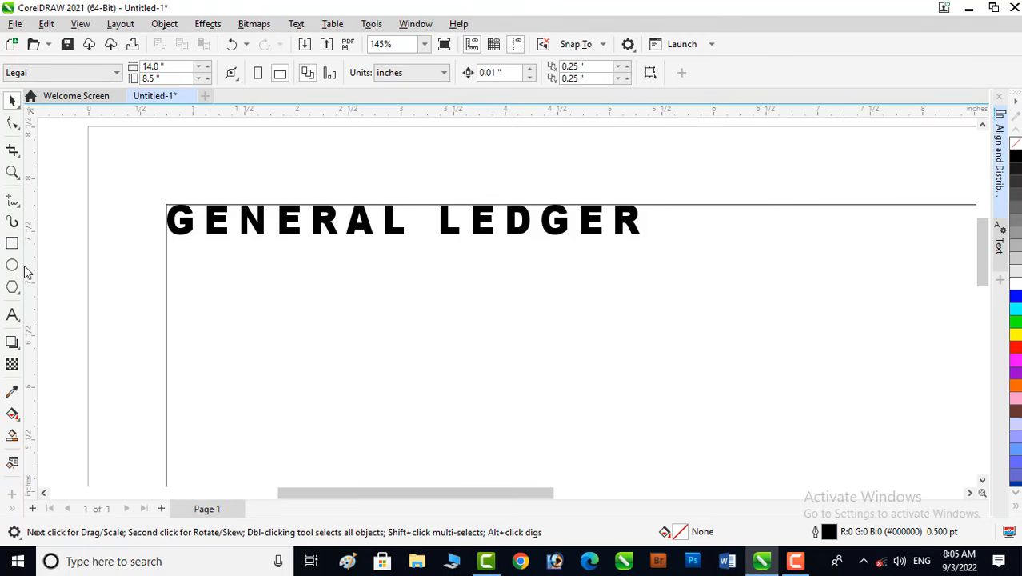
# - Draw a small rectangle about 1.4 by 0.34 inches directly beneath the title's left end
pyautogui.click(12, 245)
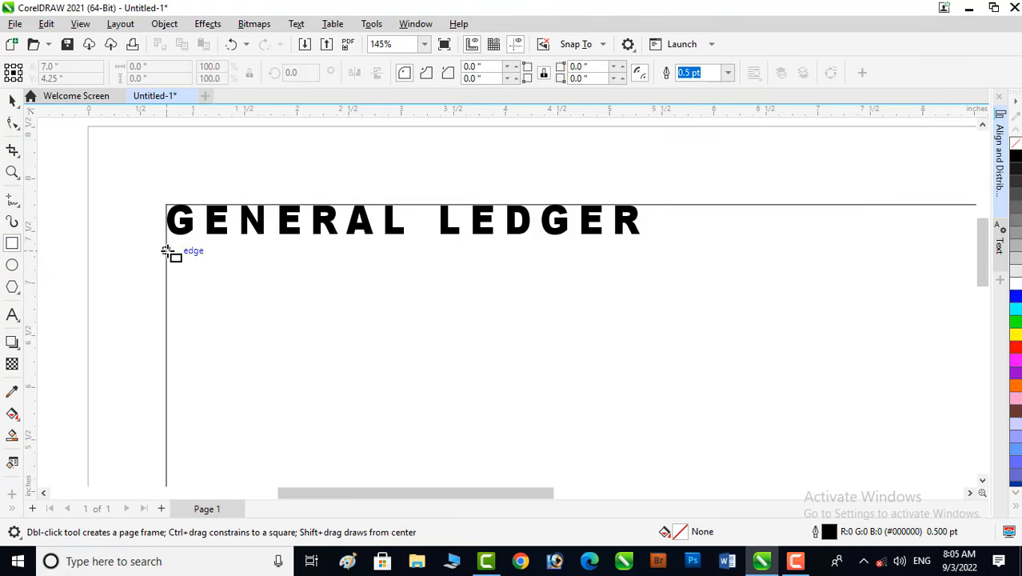
pyautogui.moveTo(166, 251); pyautogui.dragTo(316, 289)
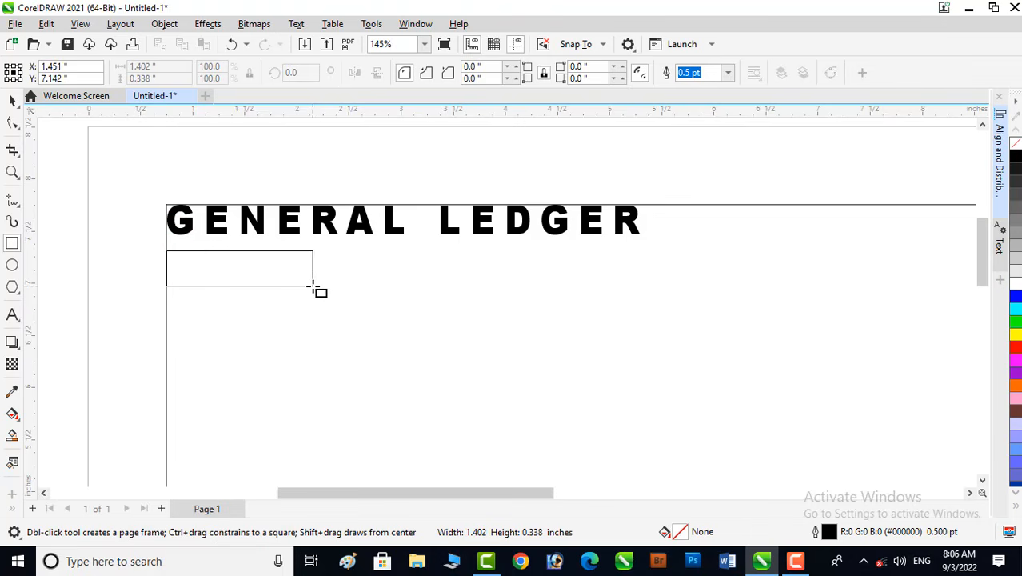
pyautogui.moveTo(314, 286); pyautogui.dragTo(313, 286)
pyautogui.press('F10')
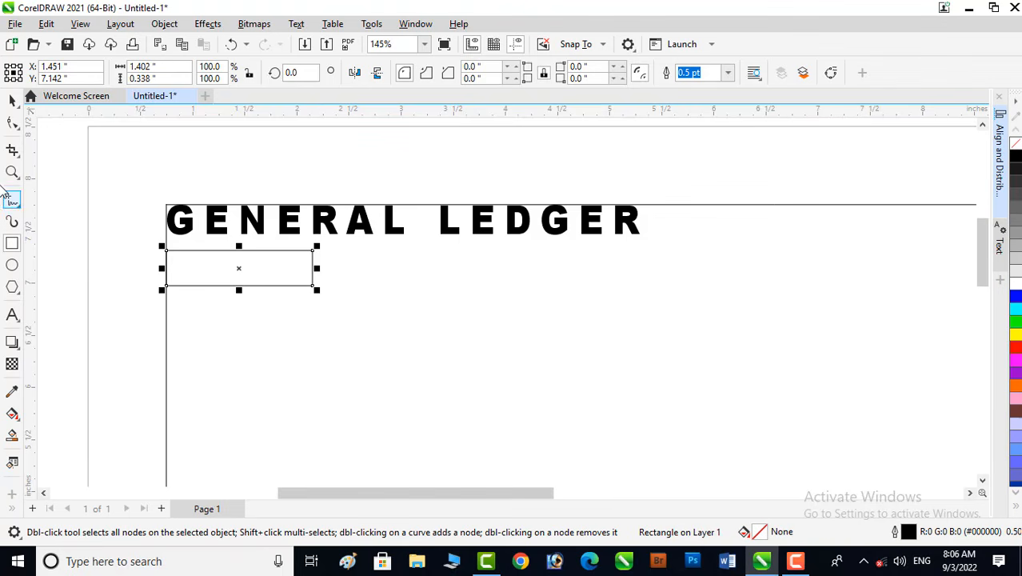
# - Duplicate the small rectangle as a mirrored copy beside it and stretch the copy to about 3.1 inches wide
pyautogui.click(12, 99)
pyautogui.moveTo(162, 269); pyautogui.dragTo(377, 286)
pyautogui.rightClick(377, 286)
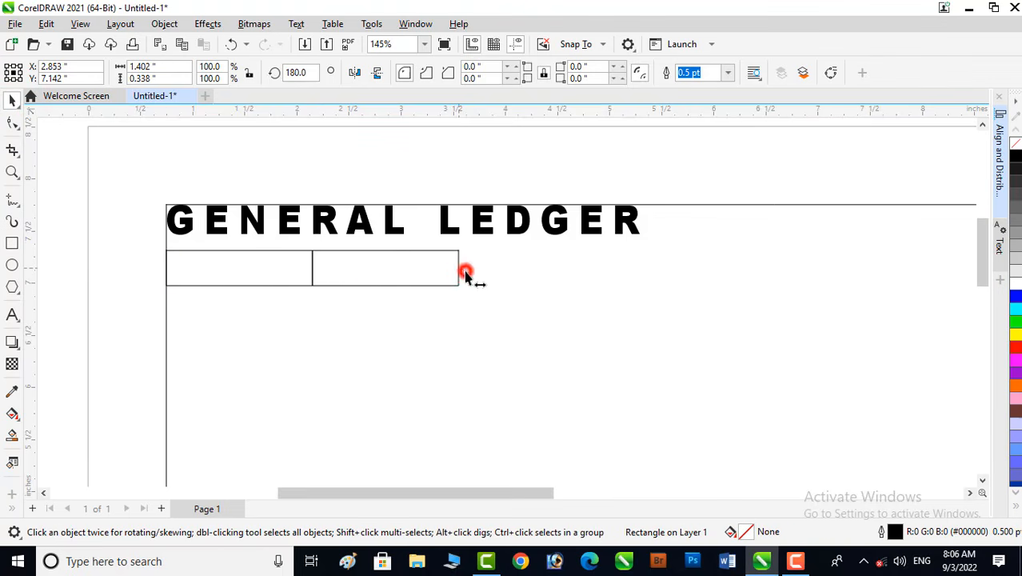
pyautogui.moveTo(466, 274); pyautogui.dragTo(646, 278)
pyautogui.click(464, 334)
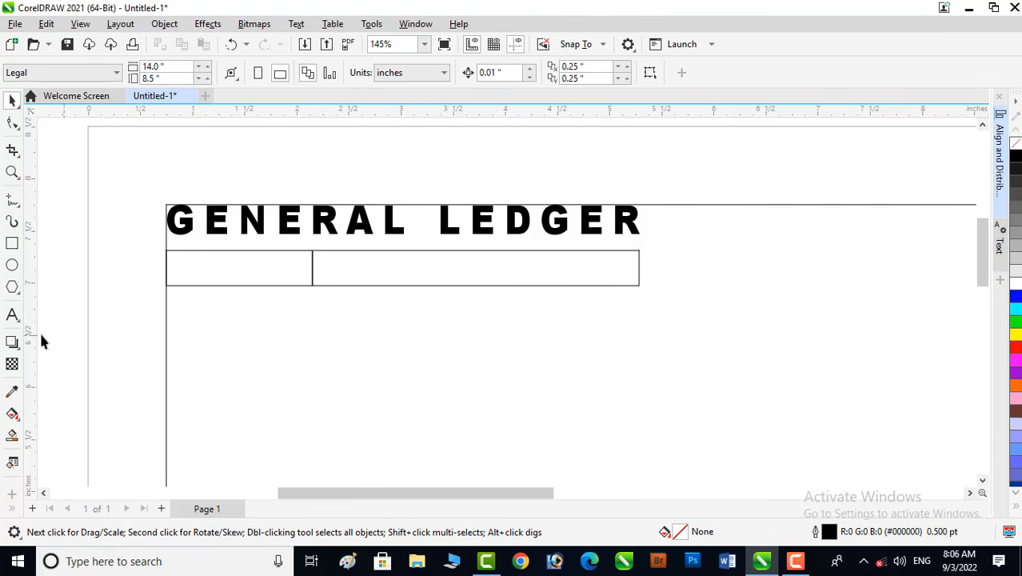
# - Add the label text Account below the header cells
pyautogui.click(12, 316)
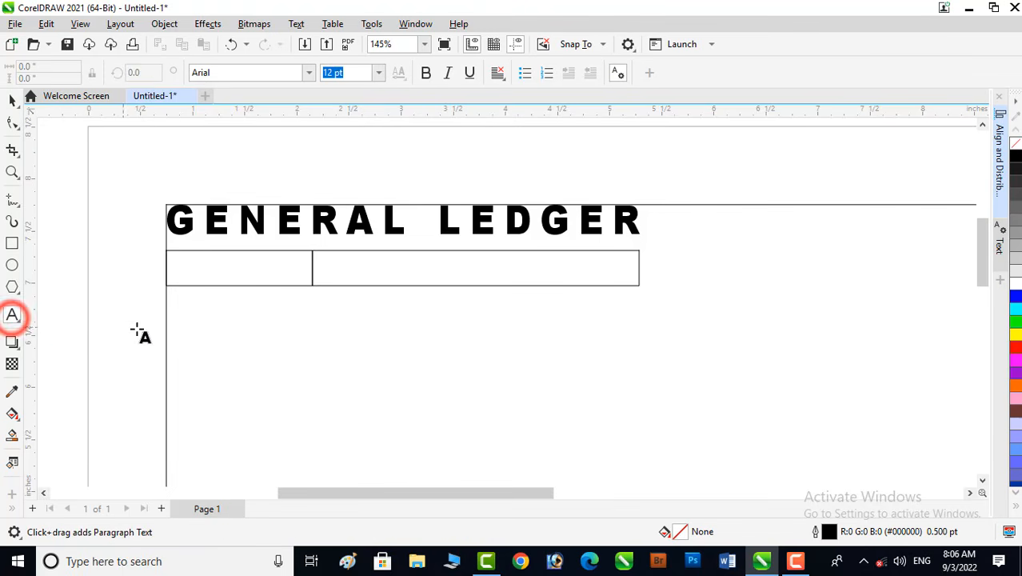
pyautogui.click(179, 347)
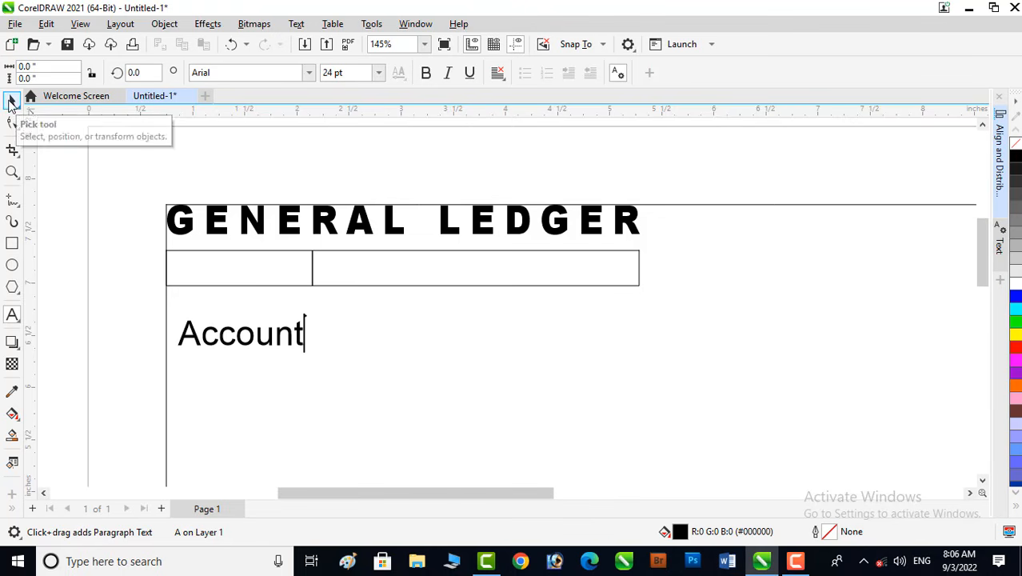
pyautogui.click(11, 101)
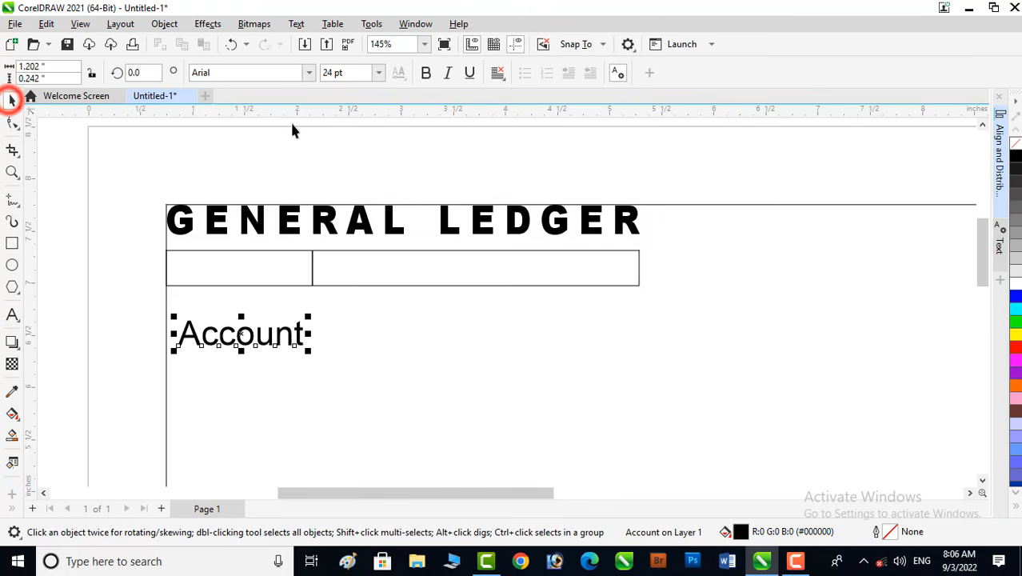
# - Set the Account label to 14 pt and bold
pyautogui.click(378, 73)
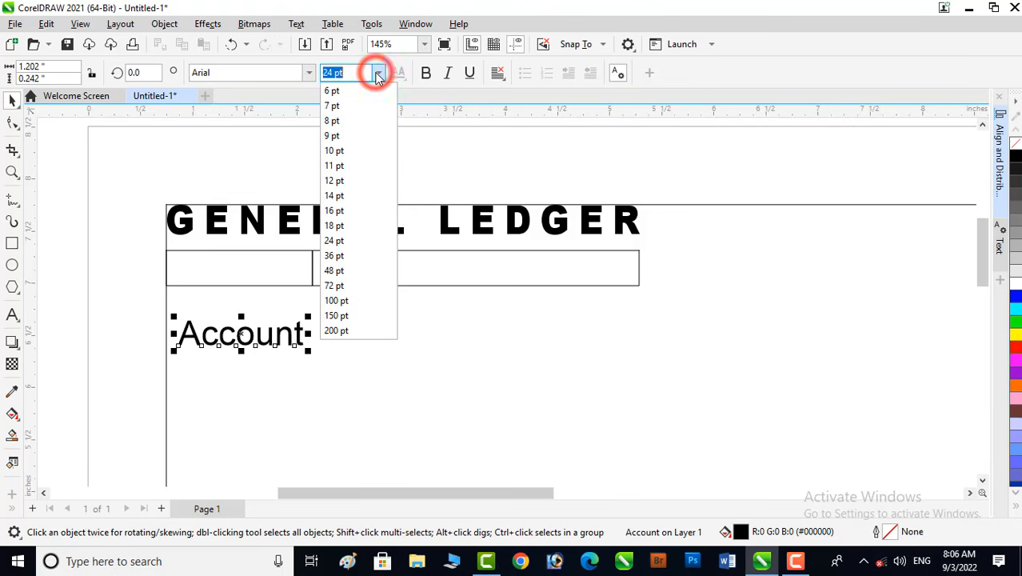
pyautogui.click(334, 197)
pyautogui.click(426, 72)
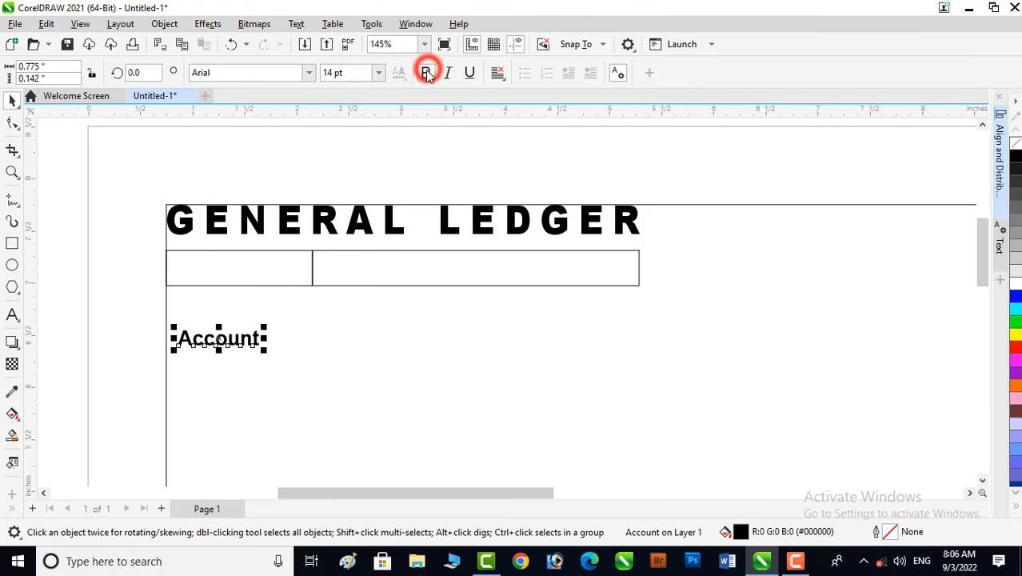
# - Center the Account label inside the small left rectangle
pyautogui.keyDown('shift'); pyautogui.click(281, 250); pyautogui.keyUp('shift')
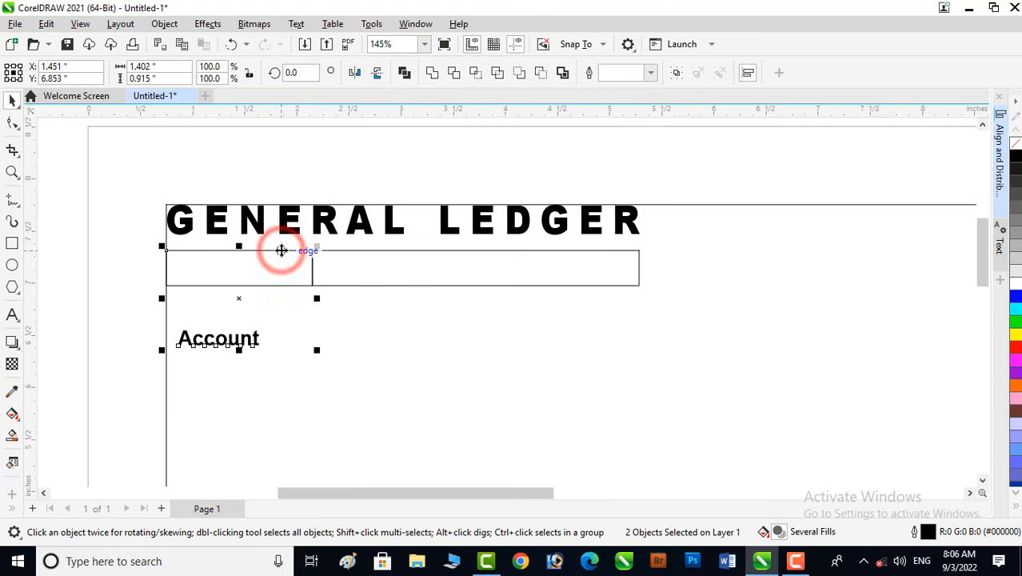
pyautogui.press('c')
pyautogui.press('e')
pyautogui.click(293, 316)
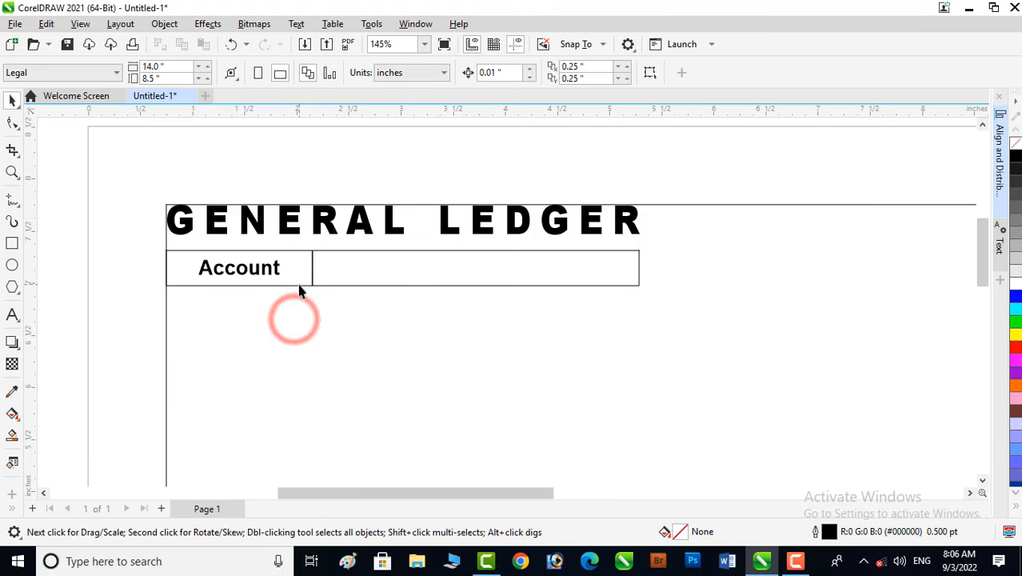
# - Set the outline width of both header rectangles to 0.75 pt
pyautogui.click(298, 284)
pyautogui.keyDown('shift'); pyautogui.click(358, 250); pyautogui.keyUp('shift')
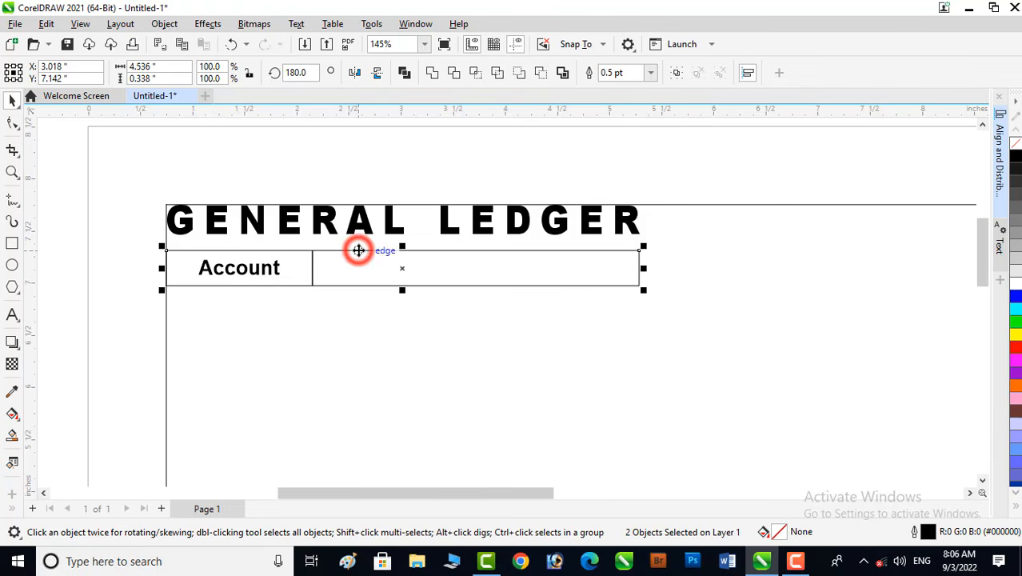
pyautogui.click(653, 73)
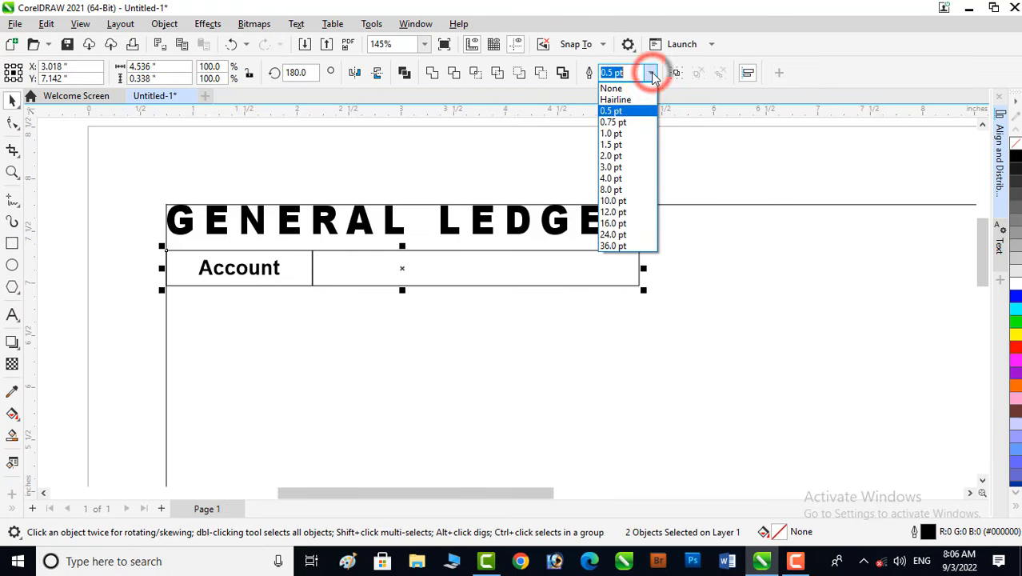
pyautogui.click(618, 121)
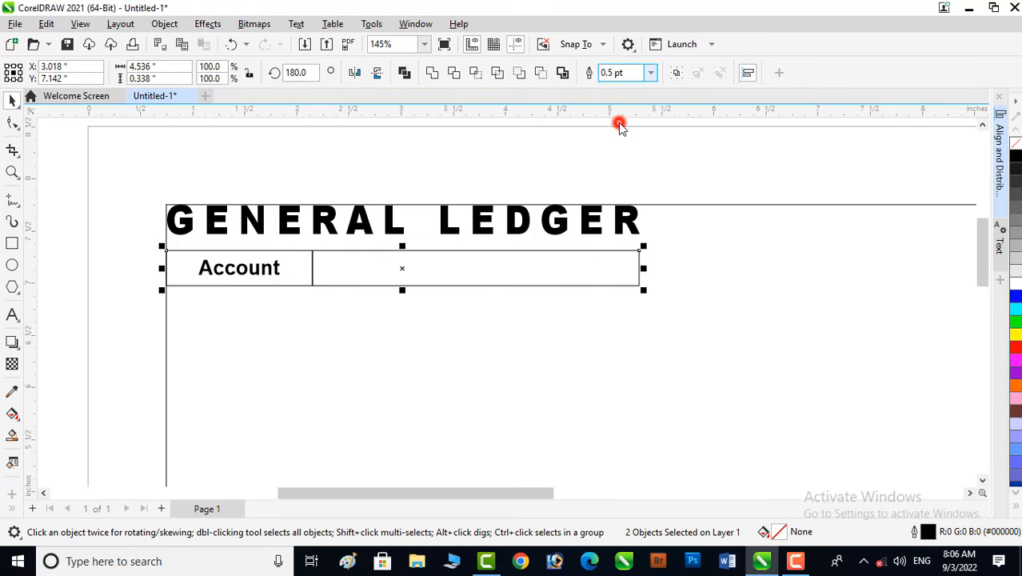
pyautogui.click(581, 359)
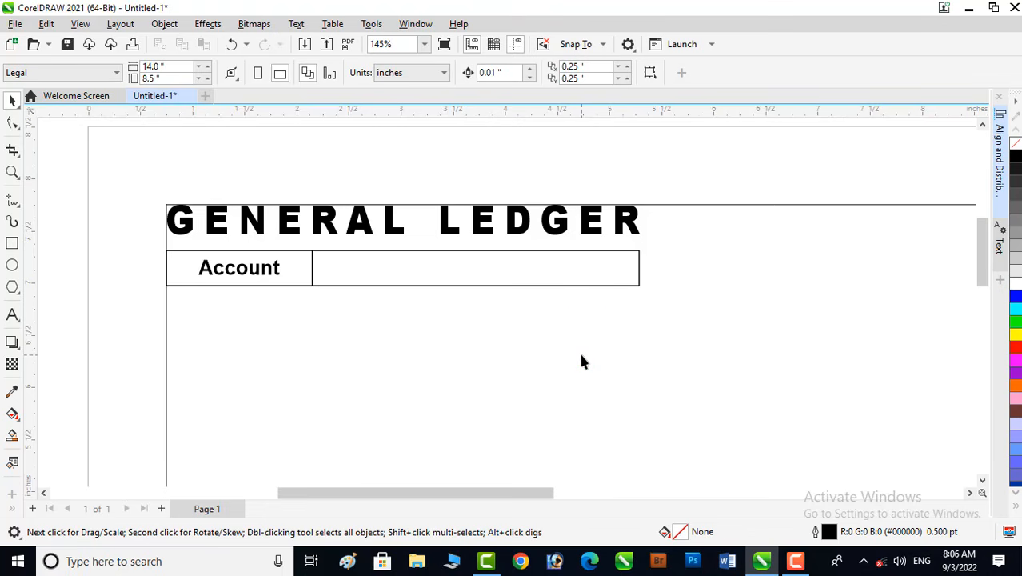
# - Copy the Account label with its two cells to the top-right corner of the page frame
pyautogui.hotkey('shift', 'F4')
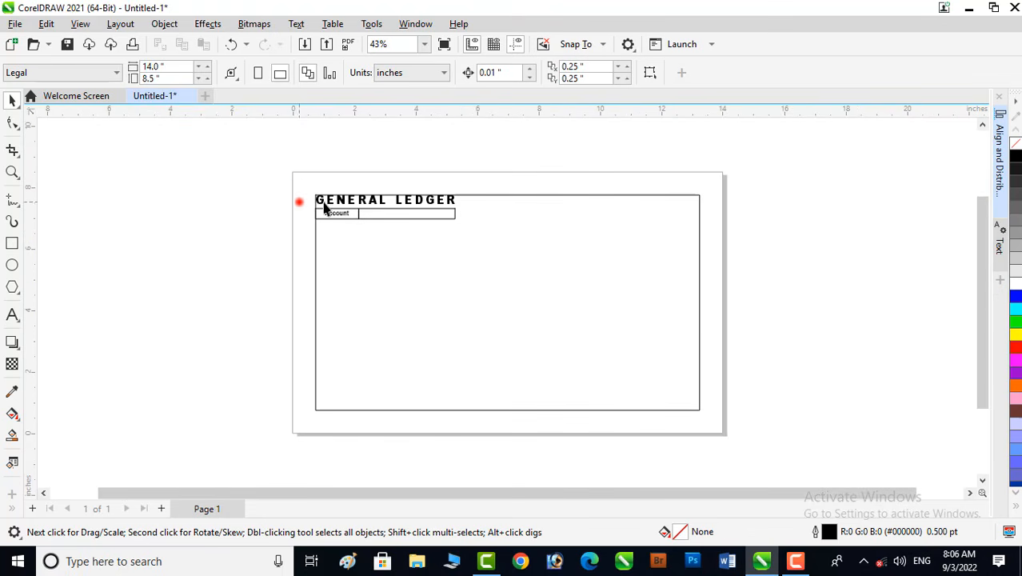
pyautogui.moveTo(324, 206); pyautogui.dragTo(493, 248)
pyautogui.click(384, 214)
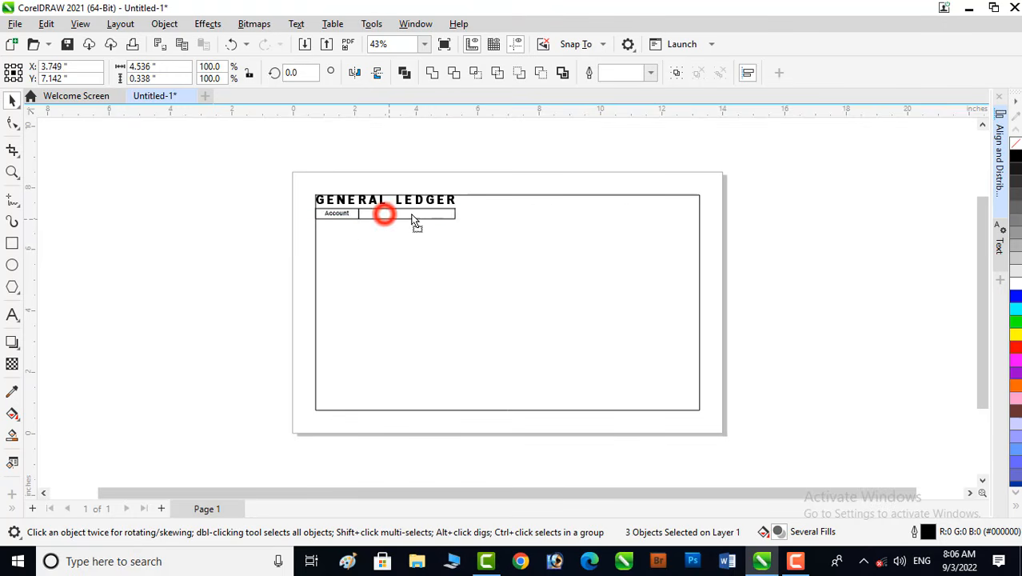
pyautogui.moveTo(413, 220); pyautogui.dragTo(648, 214)
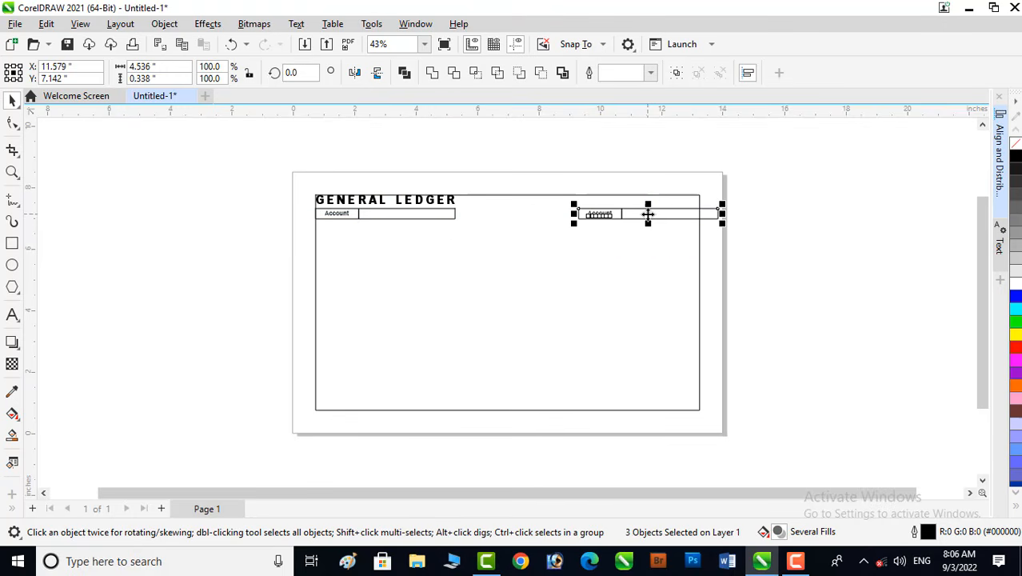
# - Shorten the copied cells so their right edge meets the frame's right edge
pyautogui.click(12, 173)
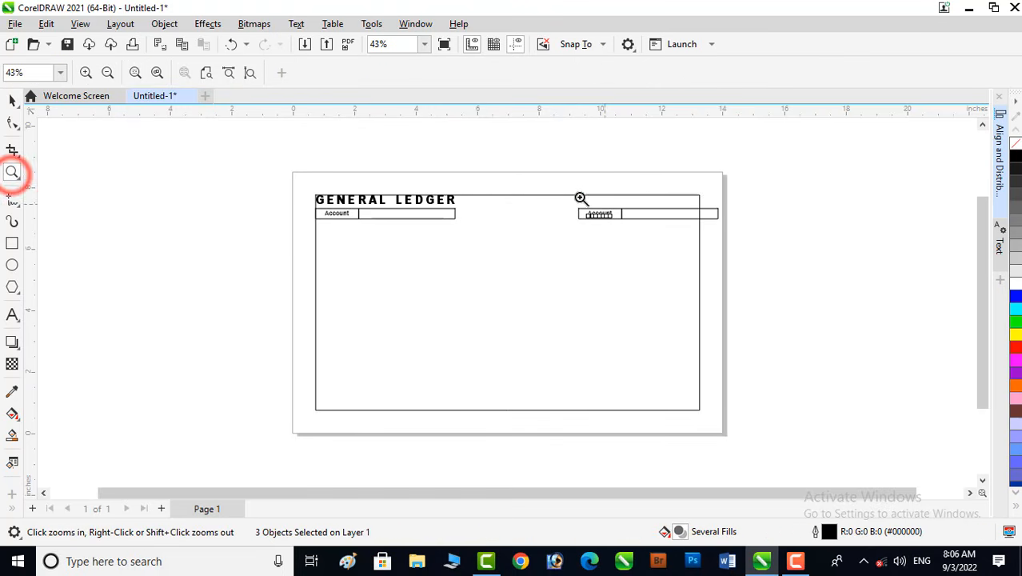
pyautogui.moveTo(497, 173); pyautogui.dragTo(774, 245)
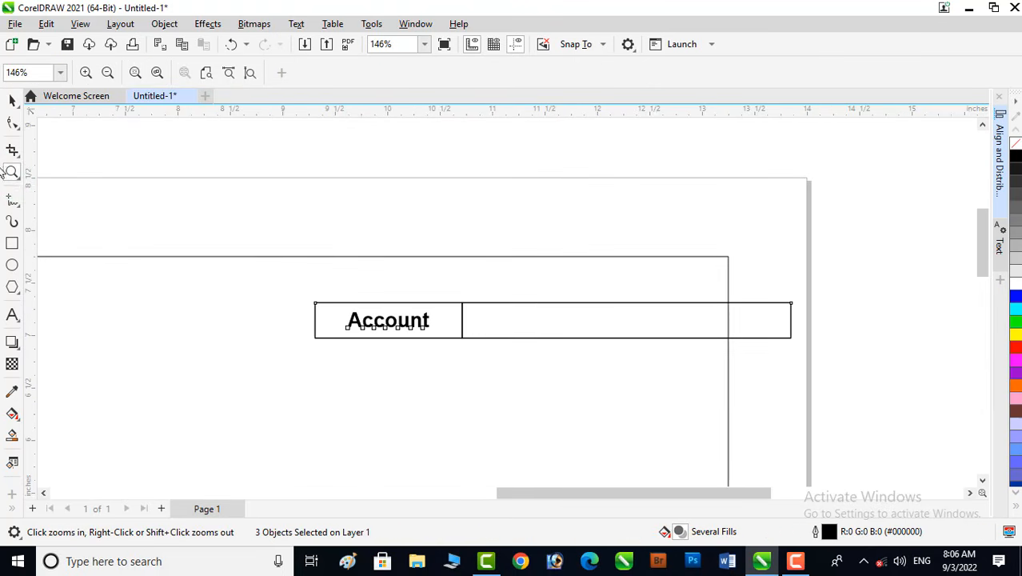
pyautogui.click(11, 101)
pyautogui.click(814, 313)
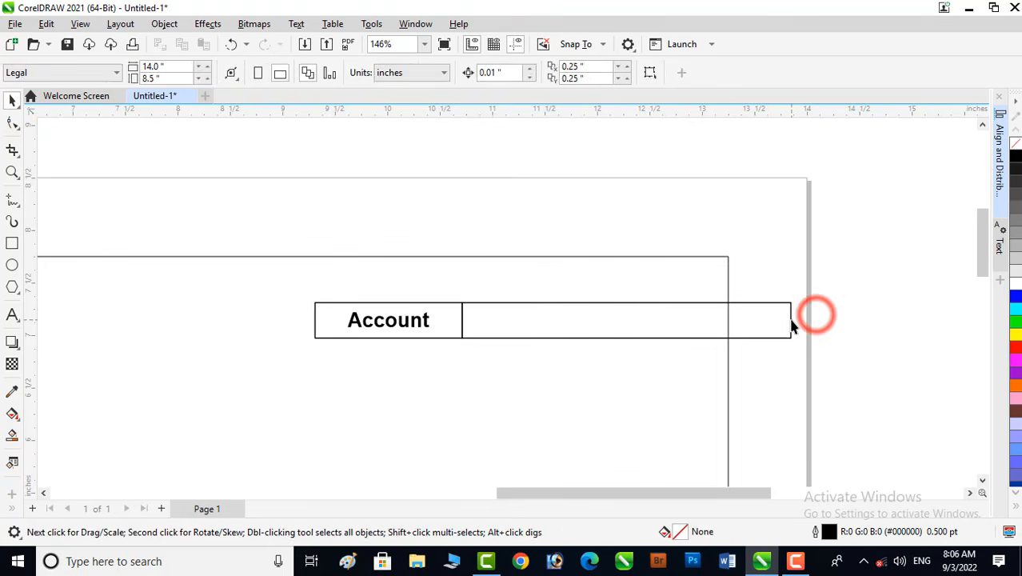
pyautogui.click(791, 320)
pyautogui.moveTo(792, 320); pyautogui.dragTo(734, 330)
# - Duplicate the right-hand label row directly above itself, level with the title
pyautogui.click(808, 315)
pyautogui.moveTo(247, 246); pyautogui.dragTo(793, 409)
pyautogui.moveTo(520, 320); pyautogui.dragTo(514, 280)
pyautogui.click(792, 306)
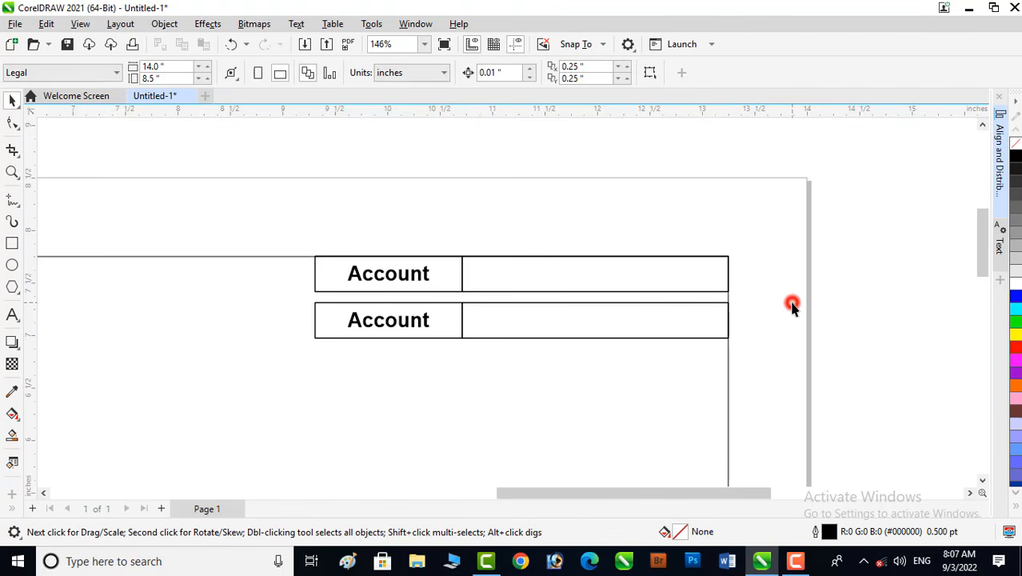
# - Replace the upper right label text with Sheet No
pyautogui.doubleClick(406, 277)
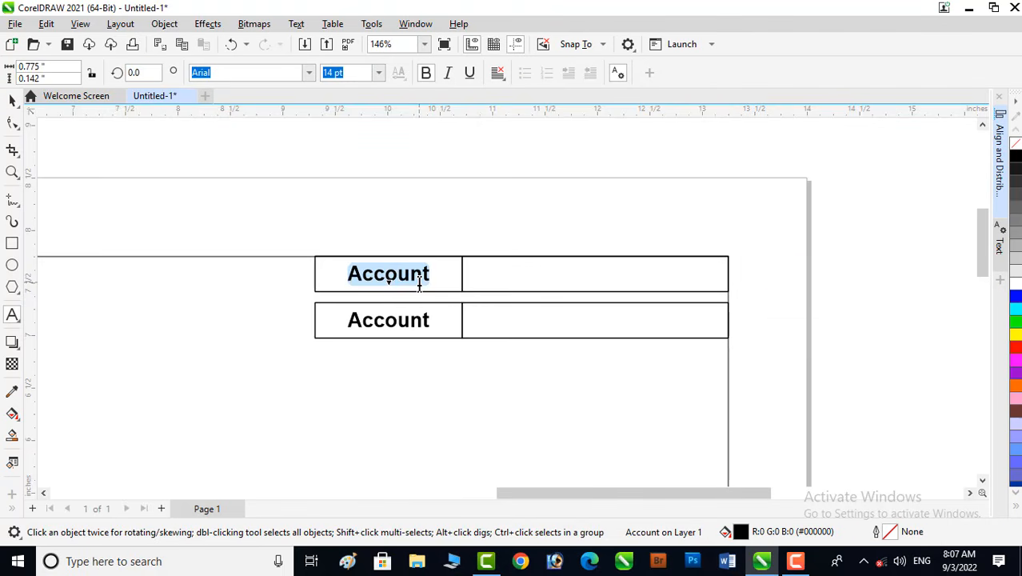
pyautogui.write('Sh')
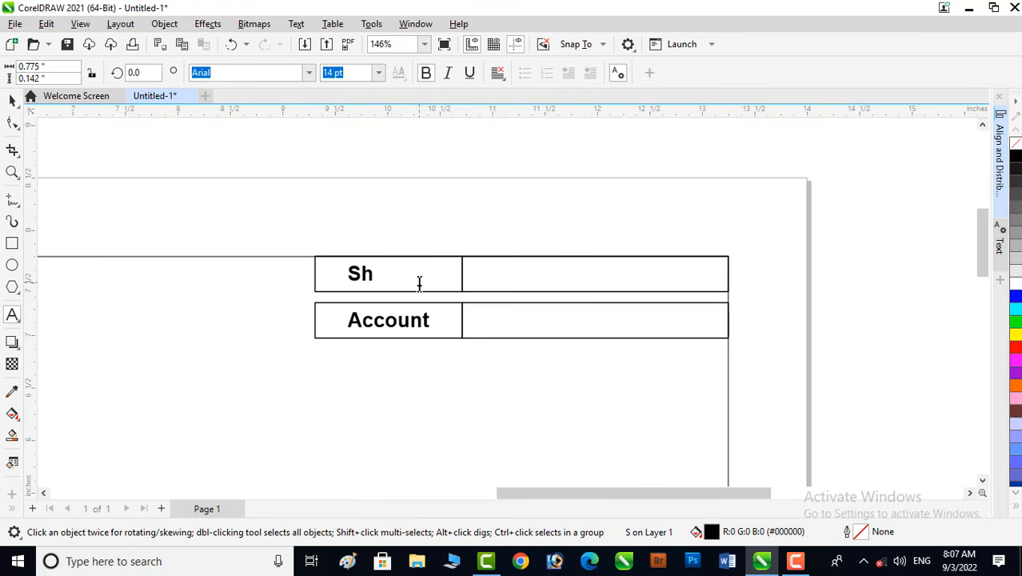
pyautogui.write('eet No')
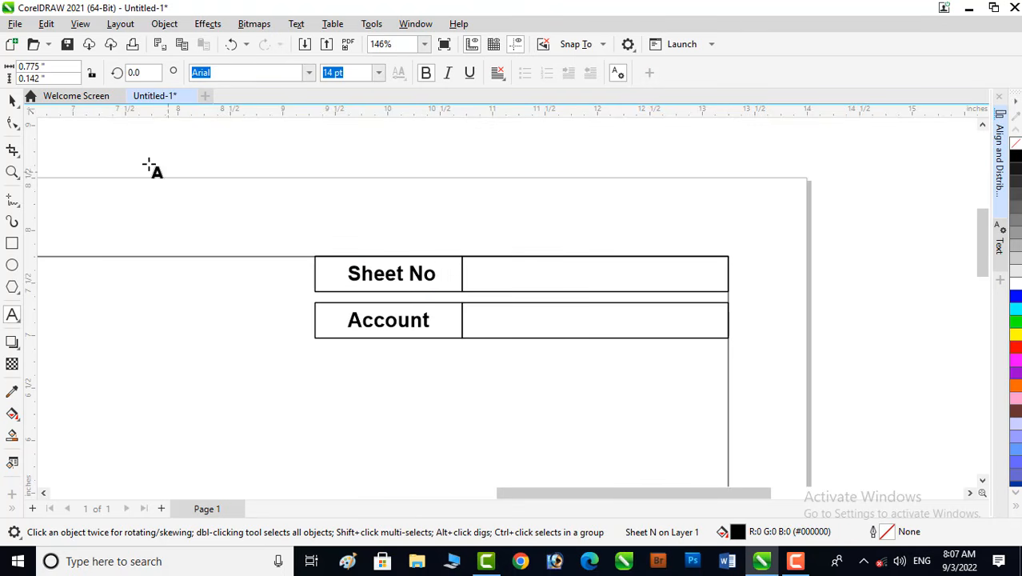
# - Align the Sheet No label with its cell's centre
pyautogui.click(12, 102)
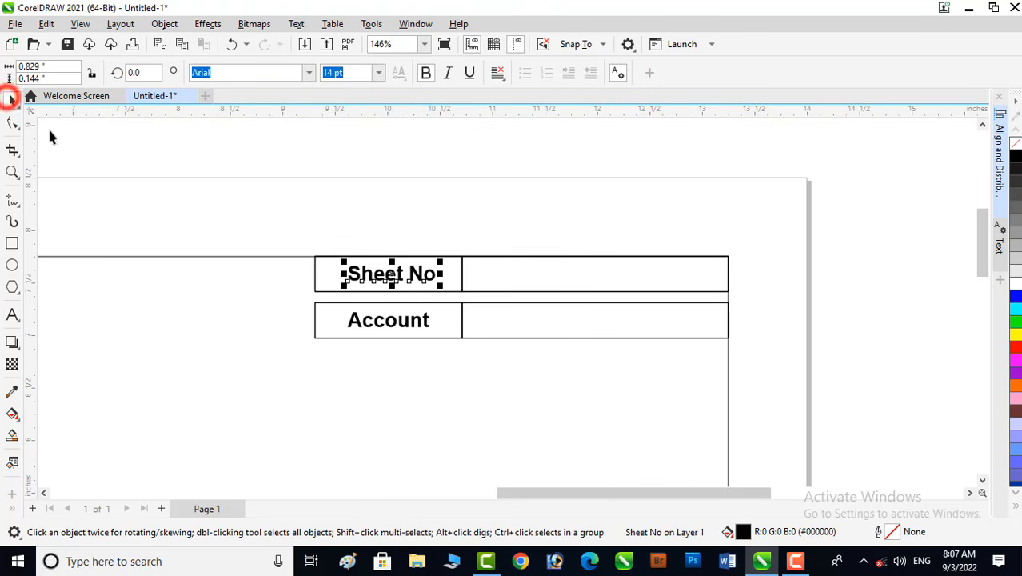
pyautogui.keyDown('shift'); pyautogui.click(314, 267); pyautogui.keyUp('shift')
pyautogui.press('c')
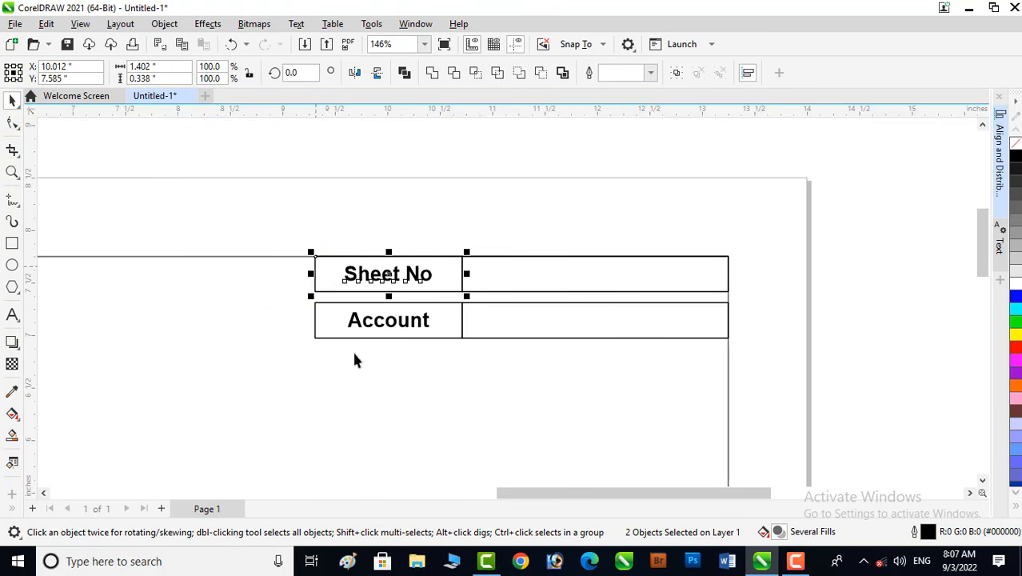
pyautogui.click(380, 396)
# - Change the lower right label to Account No
pyautogui.doubleClick(426, 319)
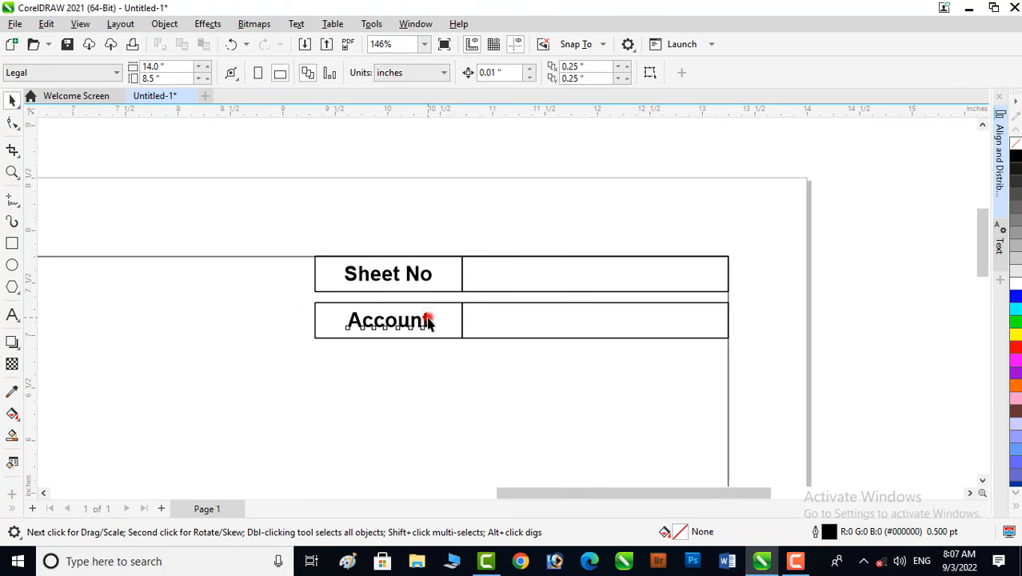
pyautogui.write('No')
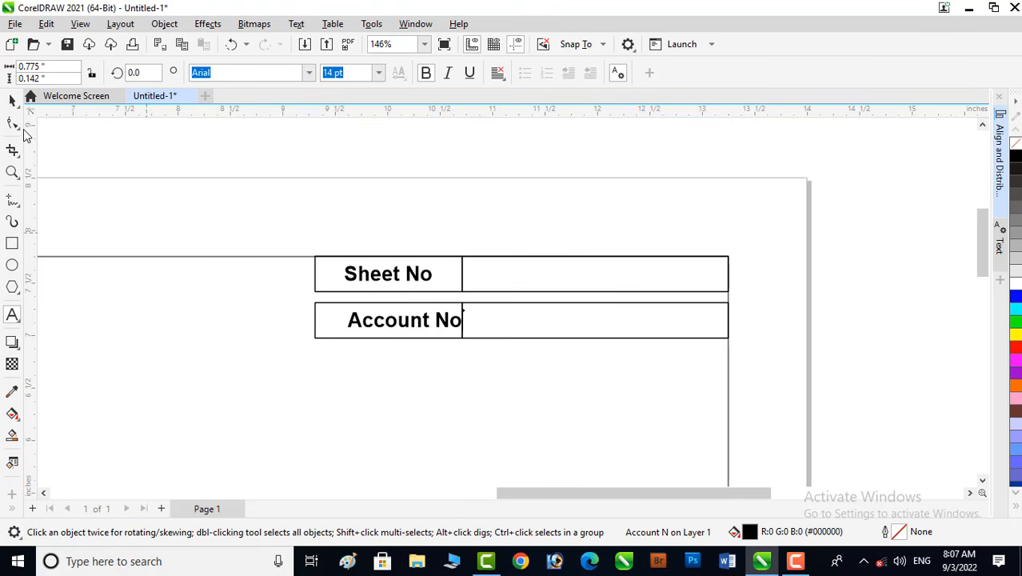
# - Center the Account No label horizontally in its cell
pyautogui.click(12, 102)
pyautogui.keyDown('shift'); pyautogui.click(315, 321); pyautogui.keyUp('shift')
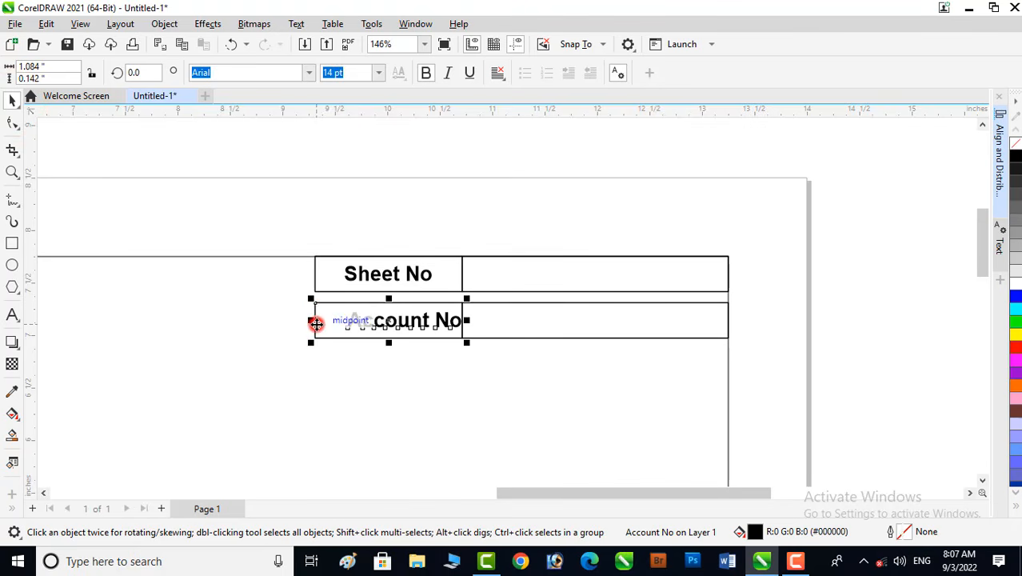
pyautogui.press('e')
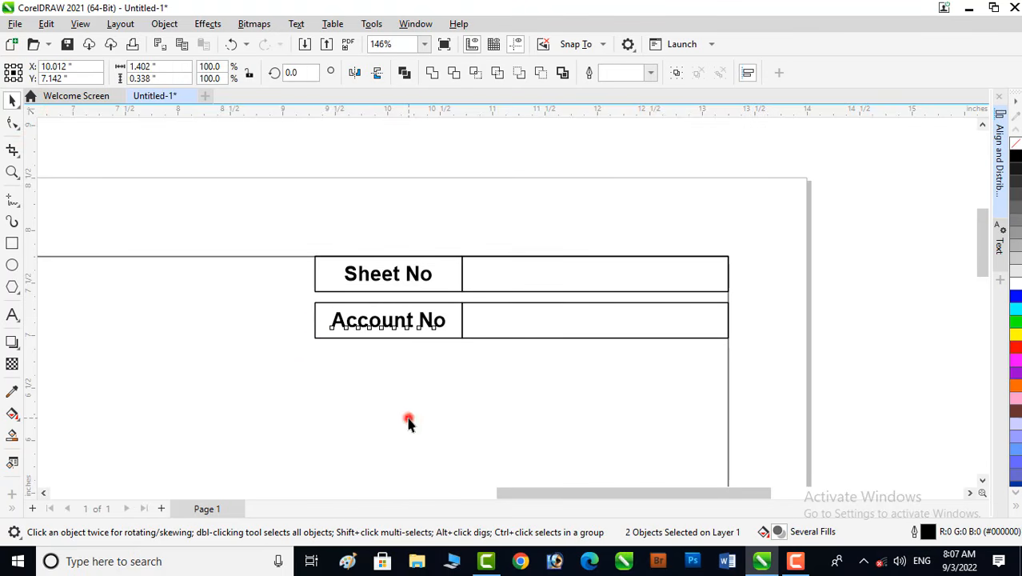
pyautogui.click(408, 422)
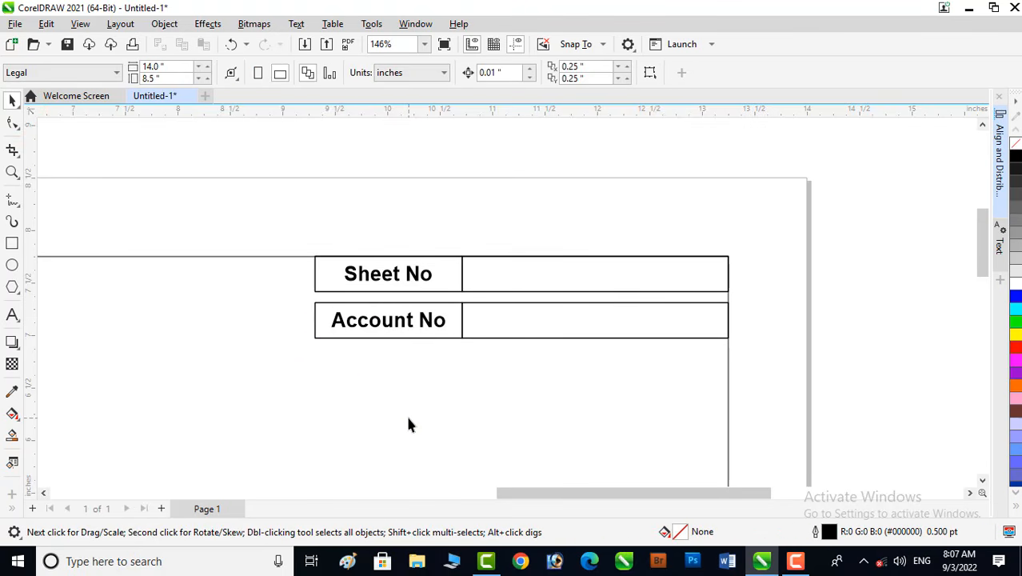
# - Draw a 3-row, 7-column table across the full frame width below the header cells
pyautogui.press('F4')
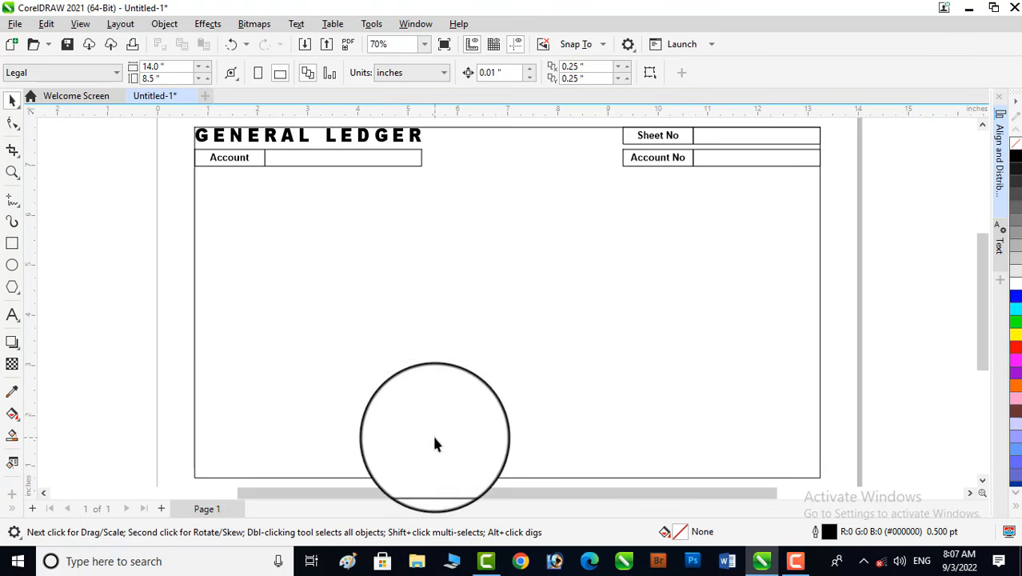
pyautogui.click(12, 315)
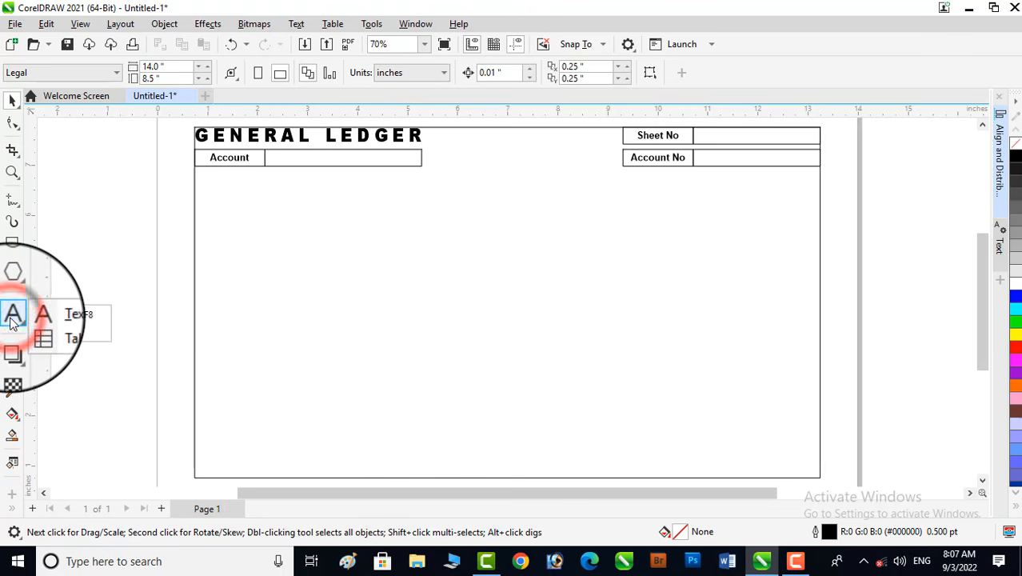
pyautogui.click(58, 337)
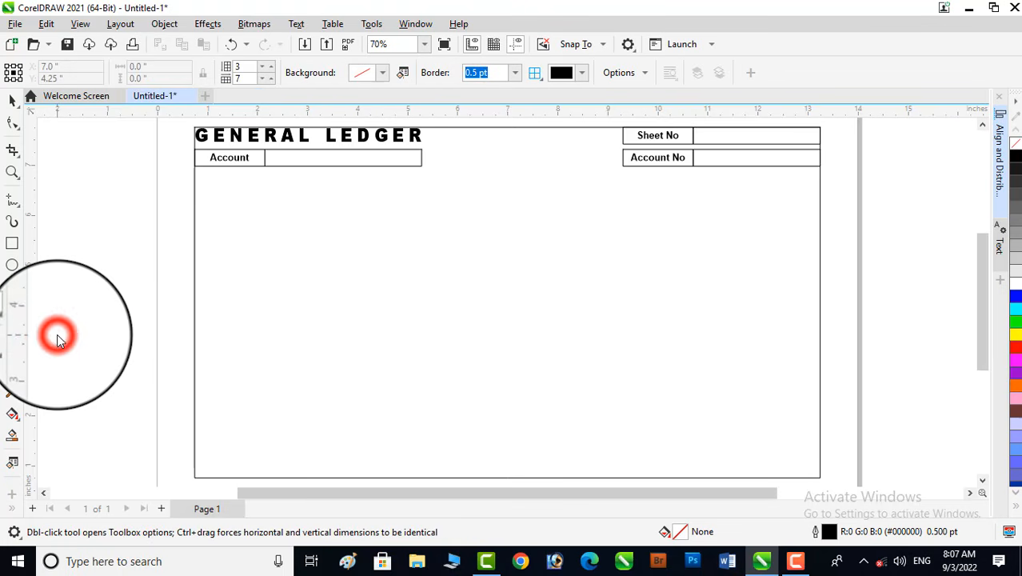
pyautogui.click(243, 78)
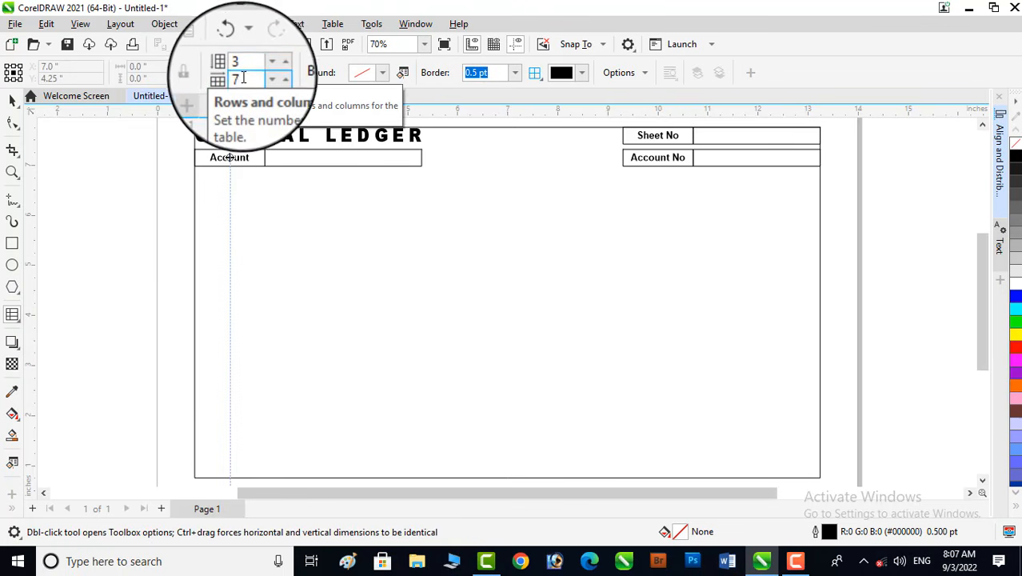
pyautogui.doubleClick(243, 78)
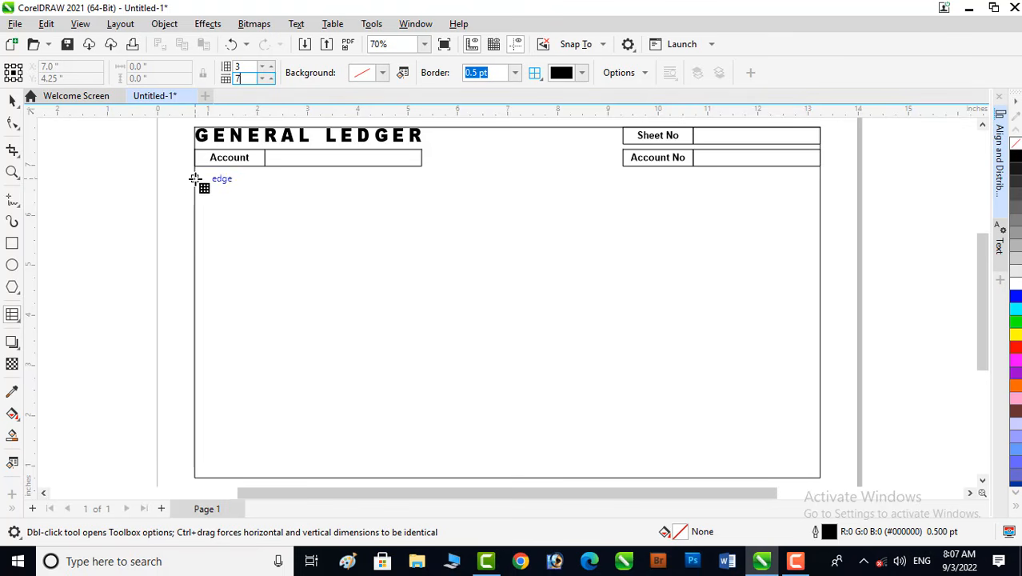
pyautogui.moveTo(196, 180); pyautogui.dragTo(819, 249)
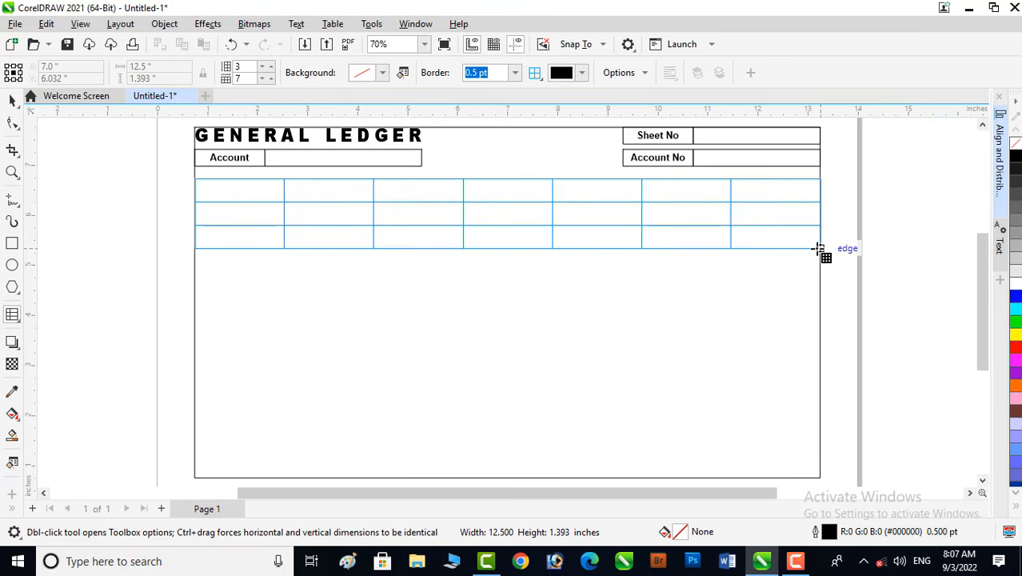
pyautogui.moveTo(820, 249); pyautogui.dragTo(819, 253)
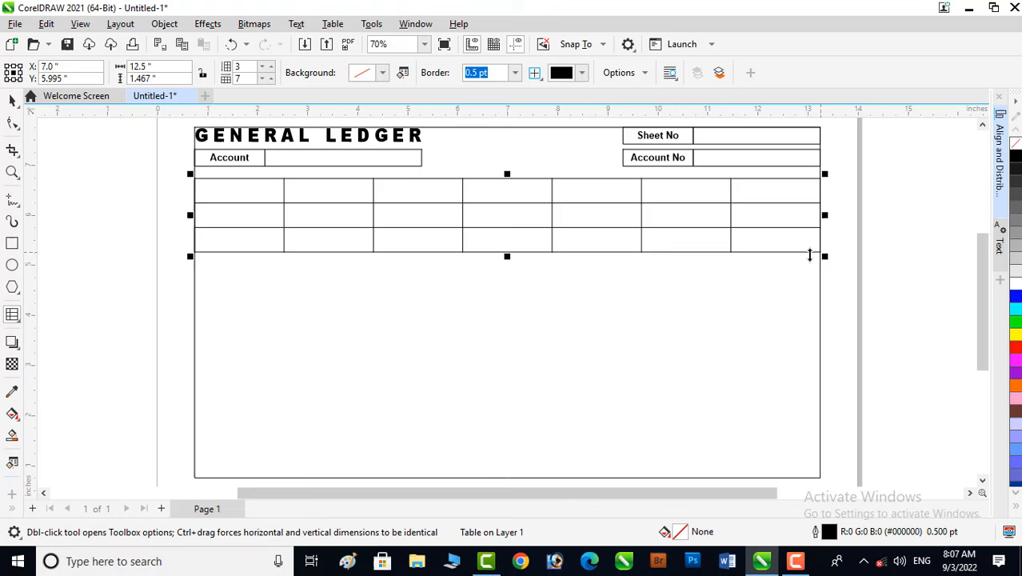
# - Enter Date and Discription in the first two cells of the table's top row
pyautogui.click(11, 172)
pyautogui.moveTo(171, 170); pyautogui.dragTo(829, 293)
pyautogui.press('space')
pyautogui.click(164, 394)
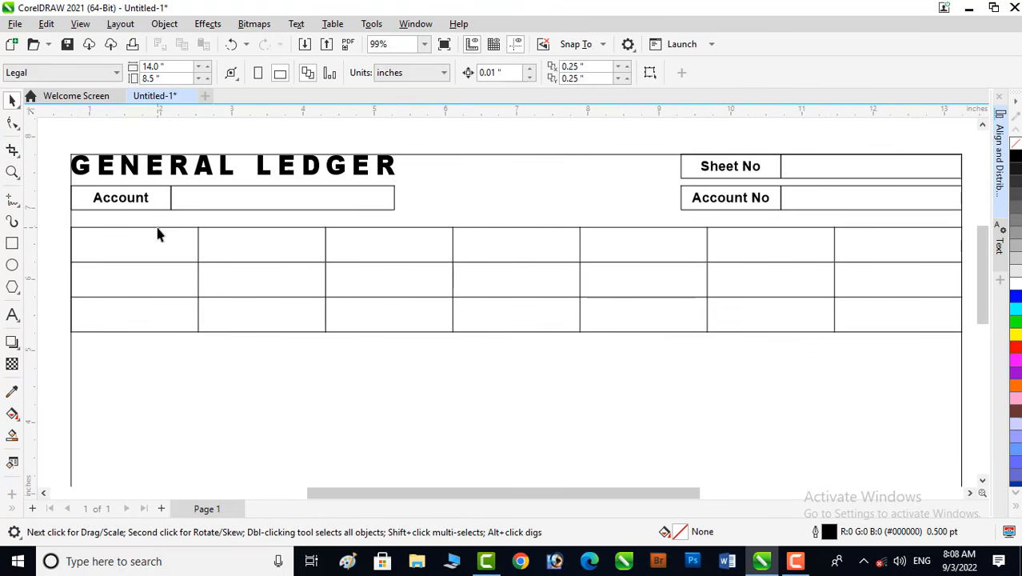
pyautogui.click(157, 228)
pyautogui.doubleClick(158, 228)
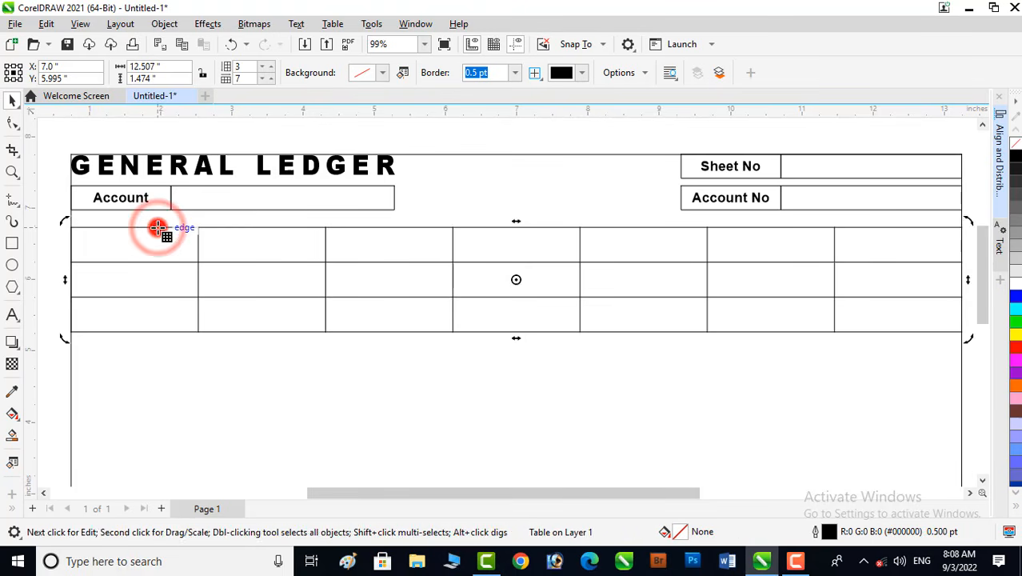
pyautogui.click(90, 247)
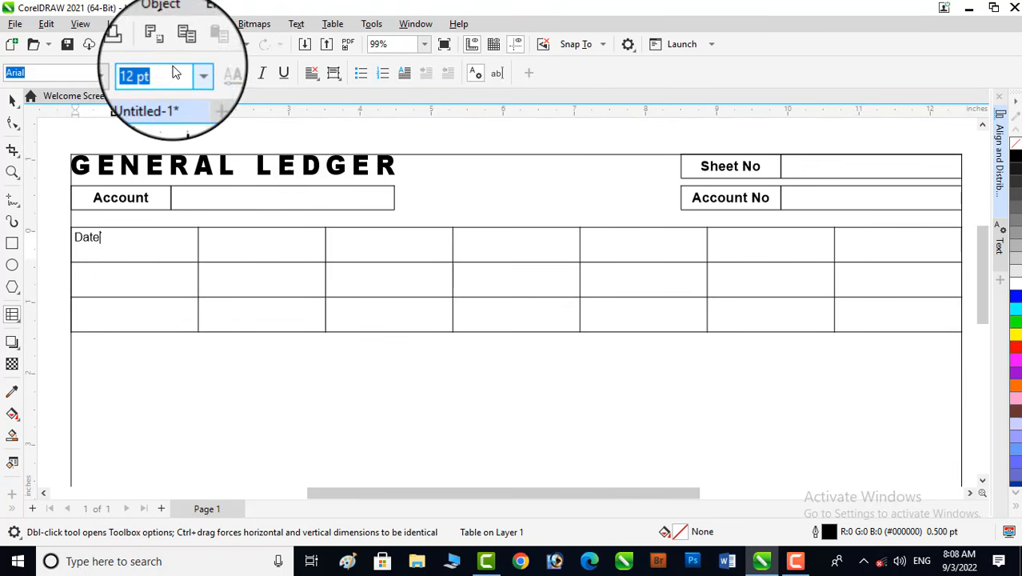
pyautogui.press('Tab')
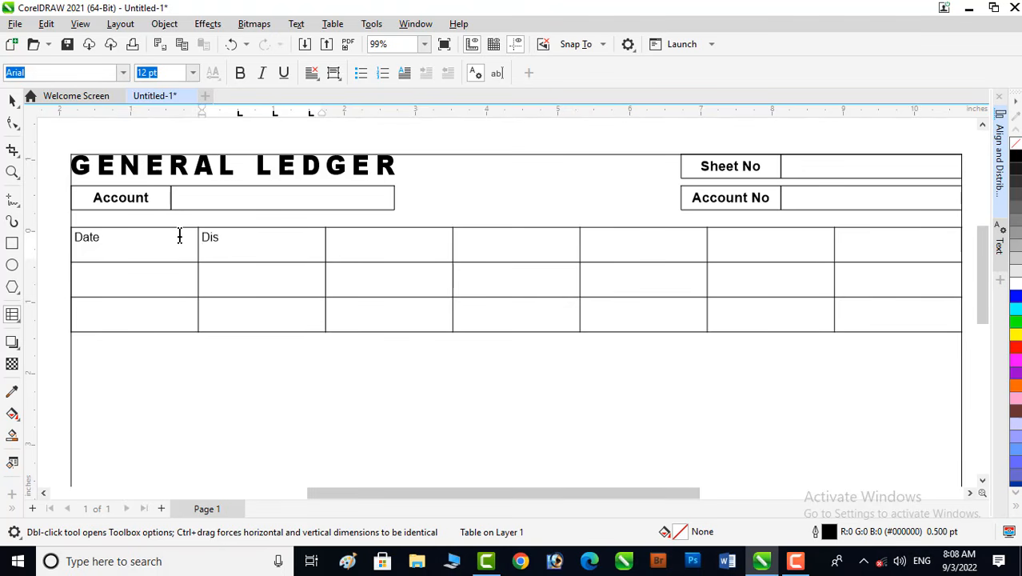
pyautogui.write('Discription')
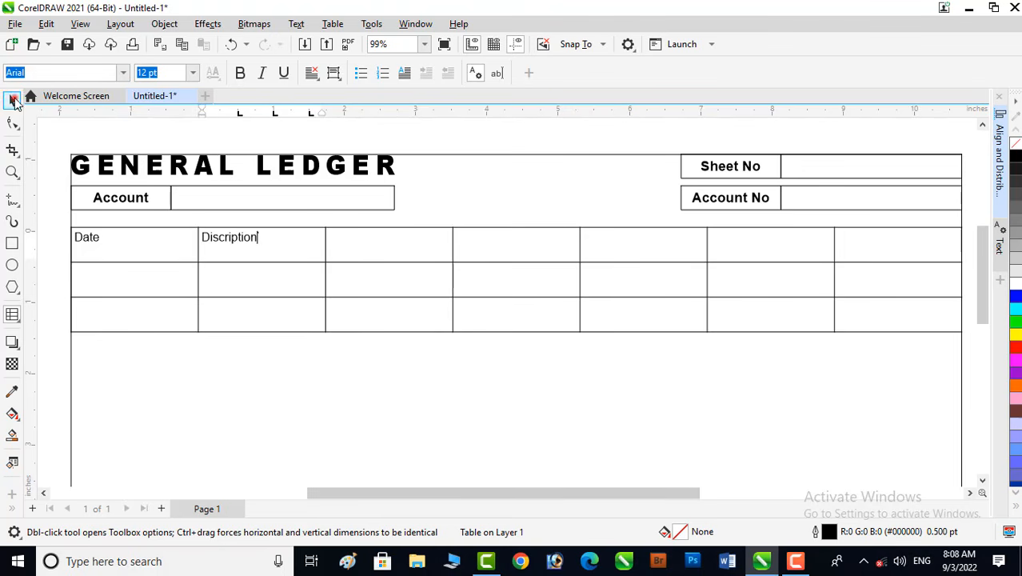
pyautogui.click(302, 349)
pyautogui.click(237, 238)
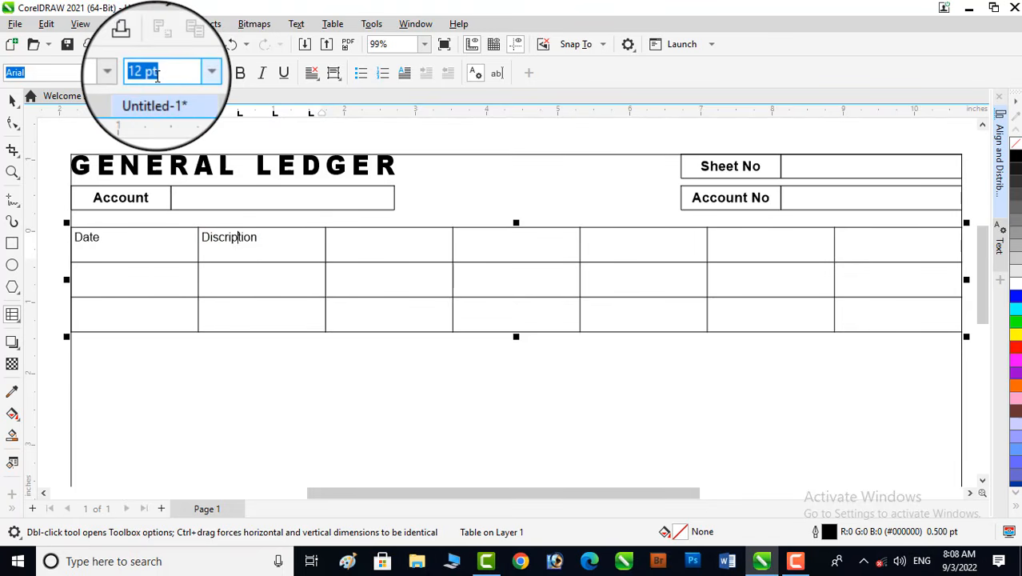
pyautogui.click(350, 240)
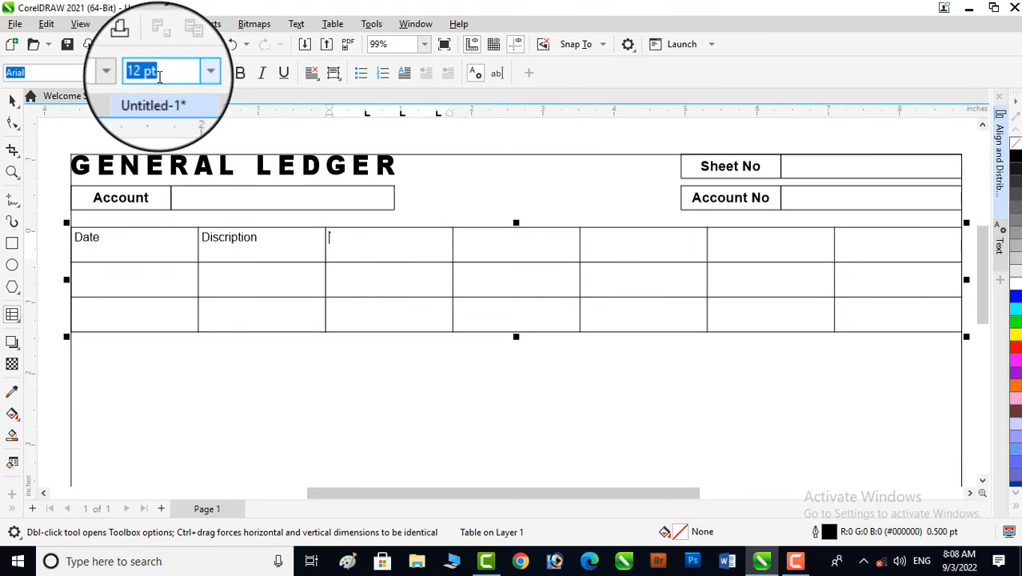
pyautogui.click(11, 99)
pyautogui.click(226, 346)
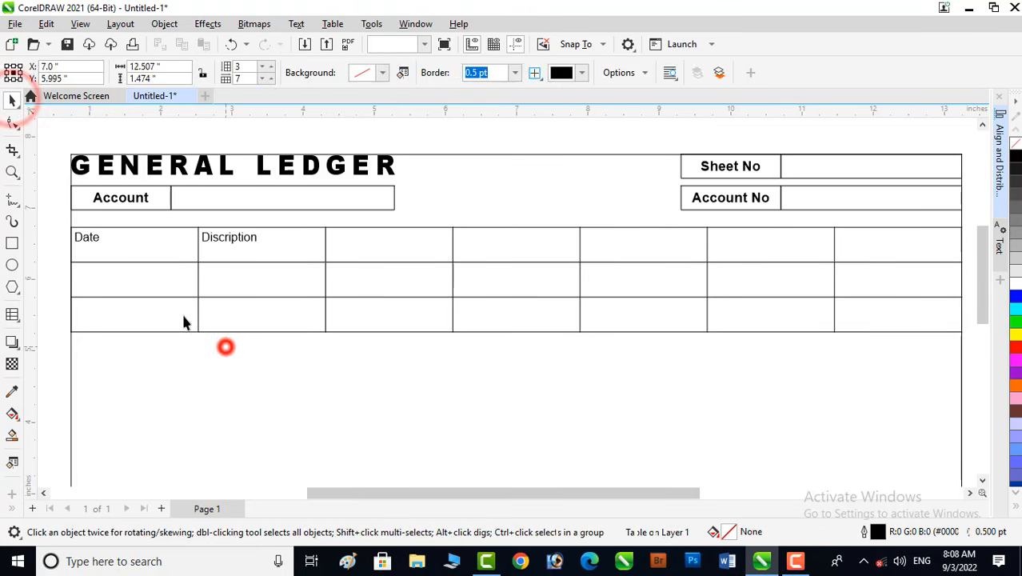
# - Select all cells of the table and set their text size to 14 pt
pyautogui.click(156, 224)
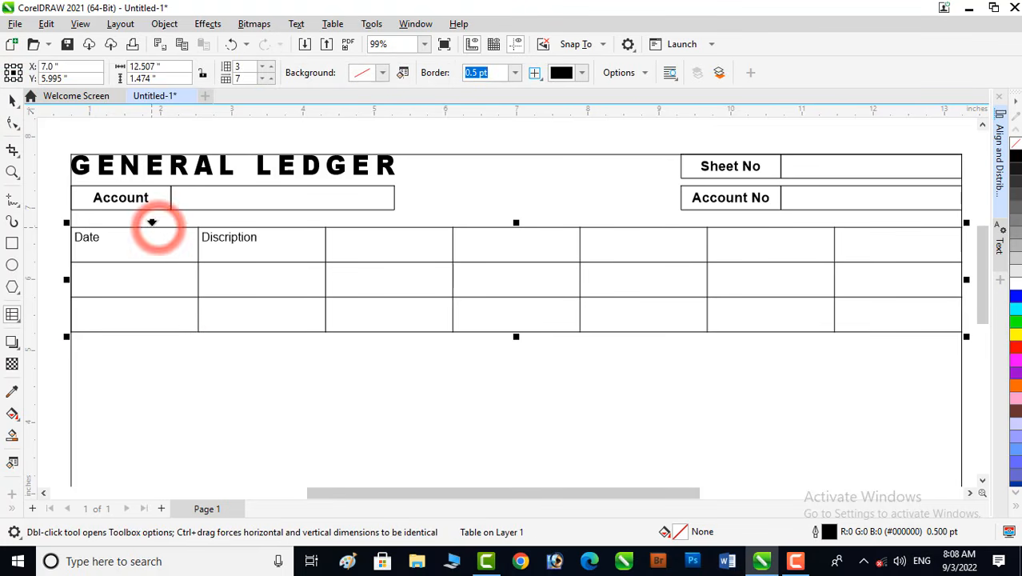
pyautogui.click(152, 225)
pyautogui.moveTo(231, 269); pyautogui.dragTo(867, 280)
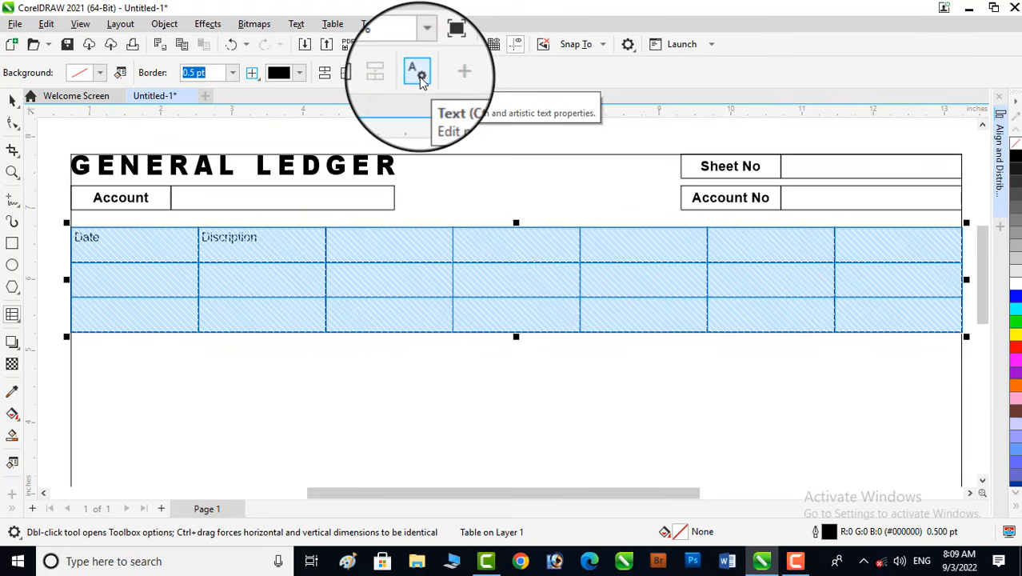
pyautogui.click(419, 73)
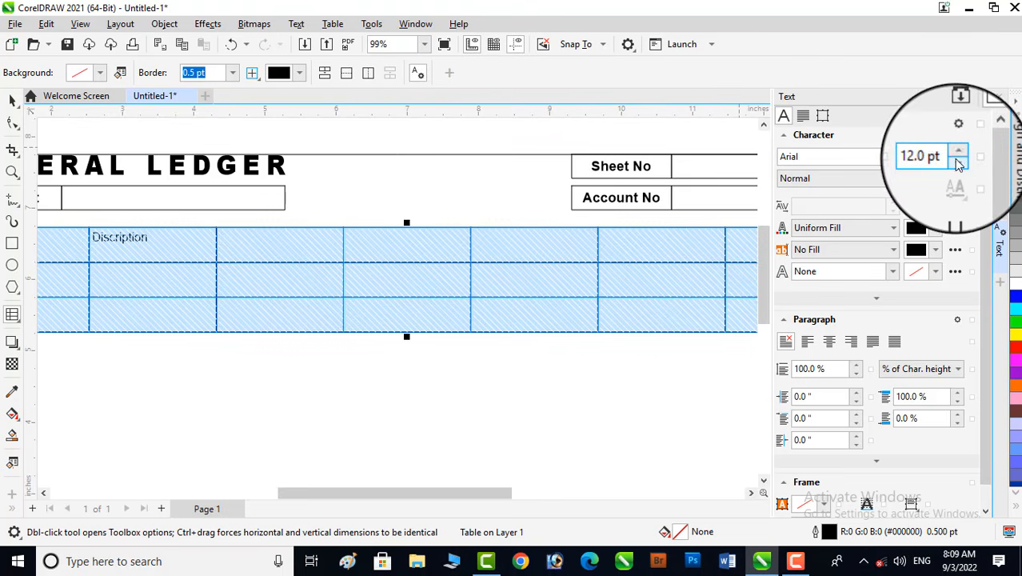
pyautogui.click(959, 154)
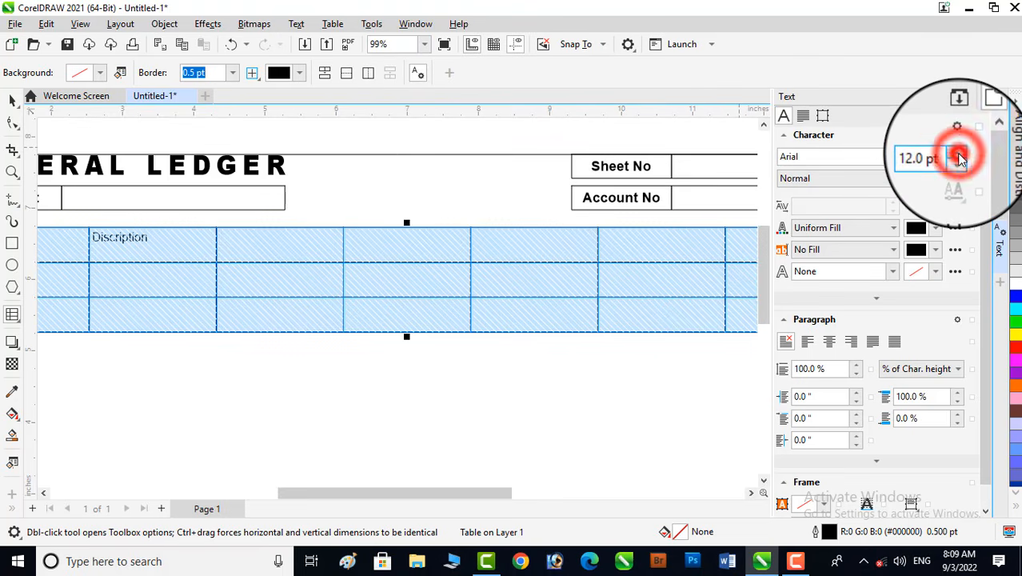
pyautogui.click(959, 154)
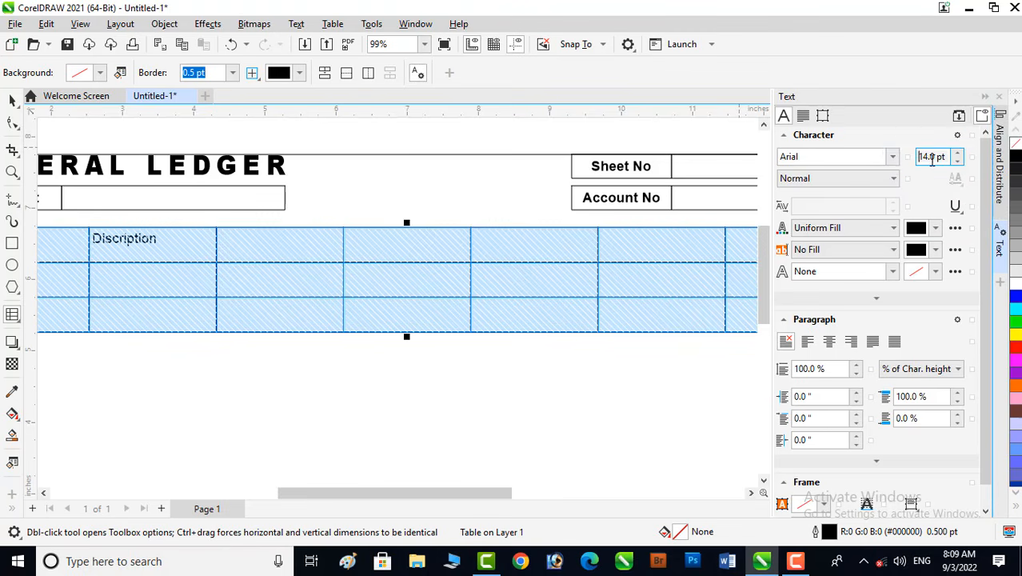
pyautogui.click(893, 158)
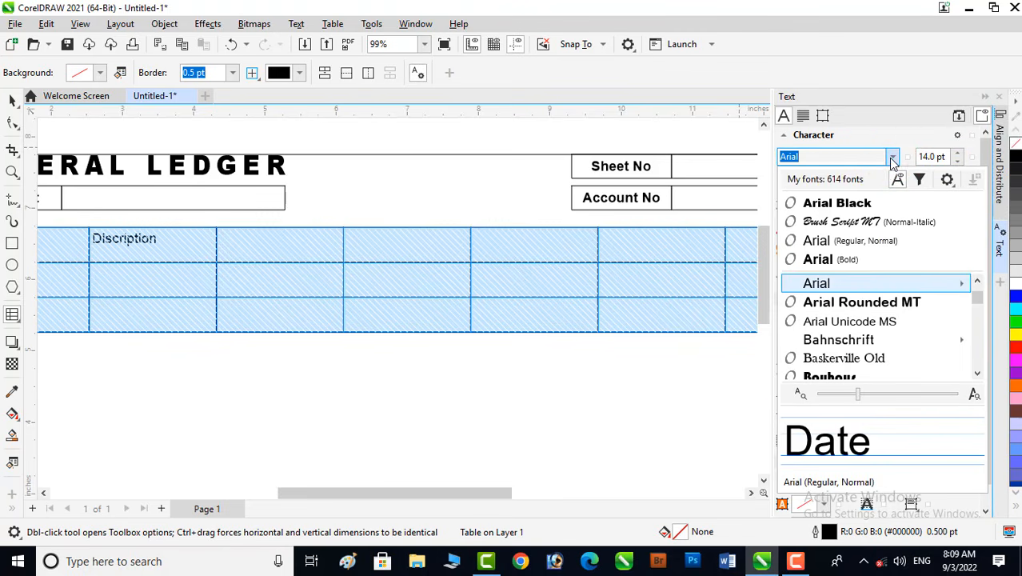
pyautogui.click(894, 159)
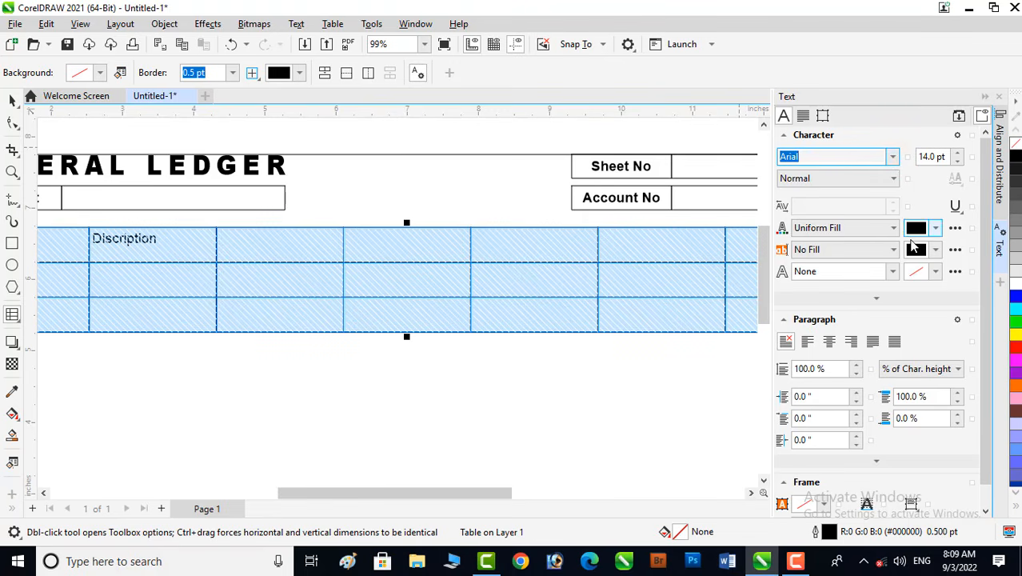
# - Make the table text Bold and center it horizontally in the cells
pyautogui.click(850, 183)
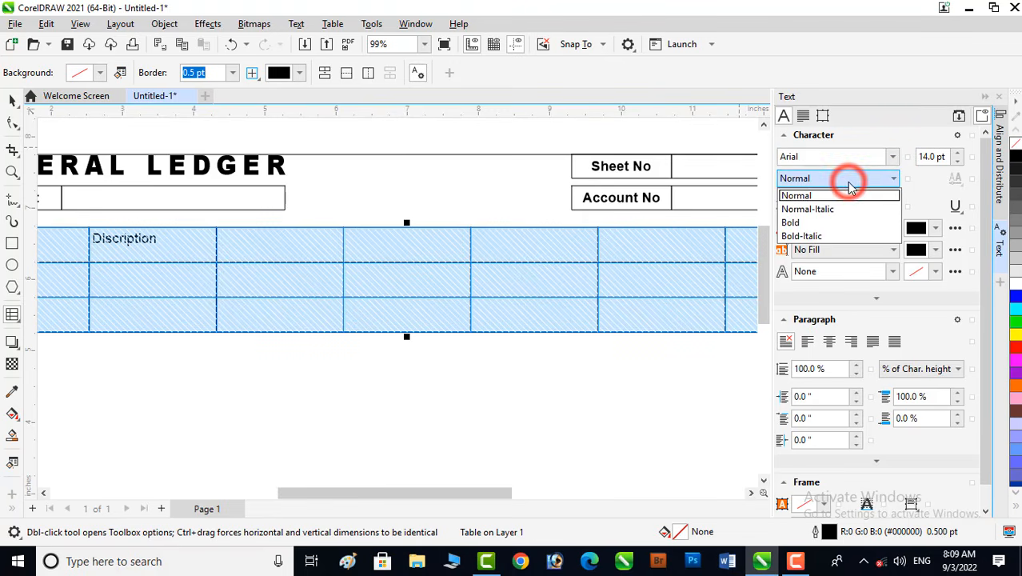
pyautogui.click(798, 219)
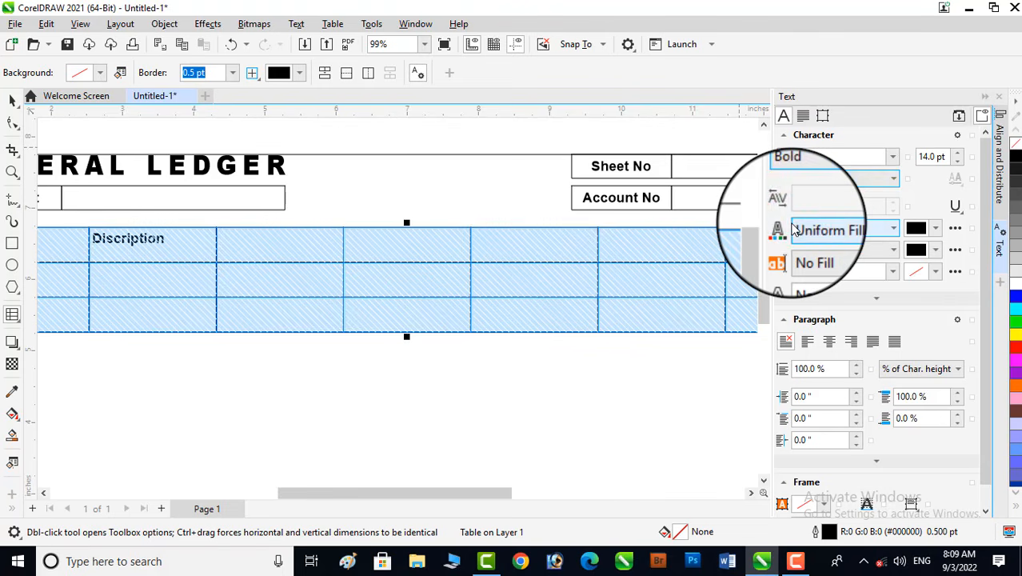
pyautogui.click(833, 352)
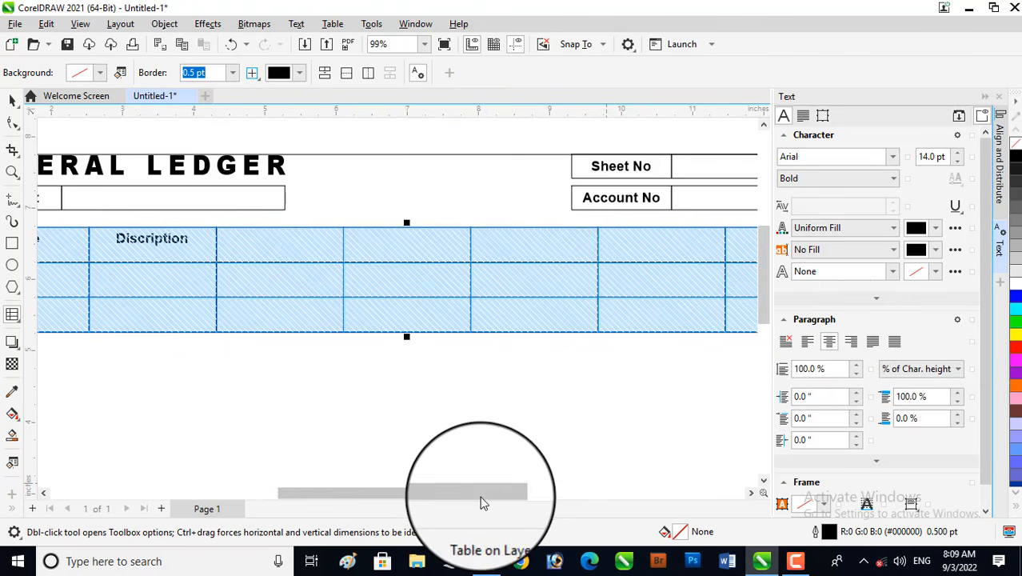
# - Center the table text vertically in its cells and close the text properties
pyautogui.moveTo(481, 498); pyautogui.dragTo(436, 498)
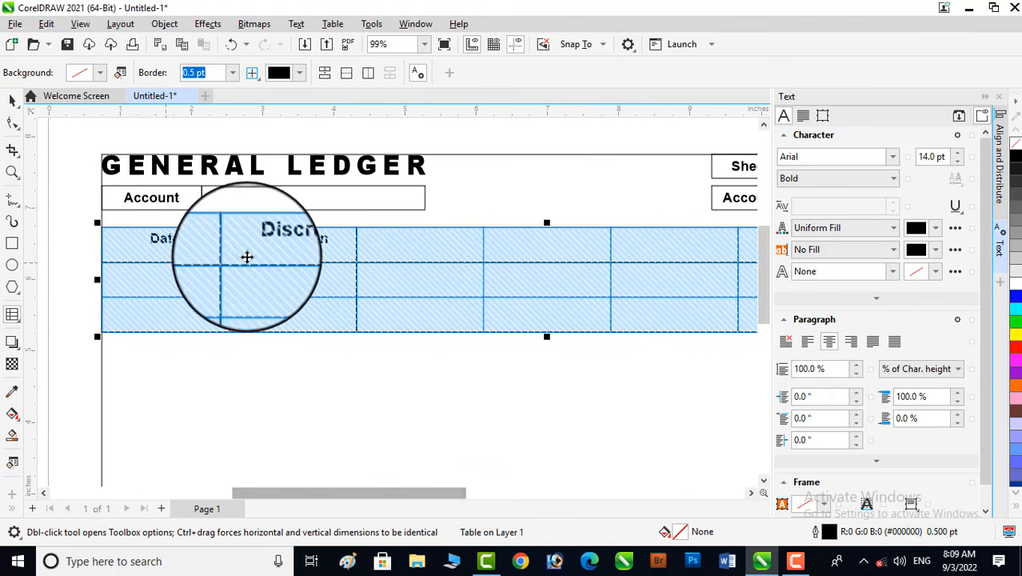
pyautogui.click(912, 503)
pyautogui.click(891, 452)
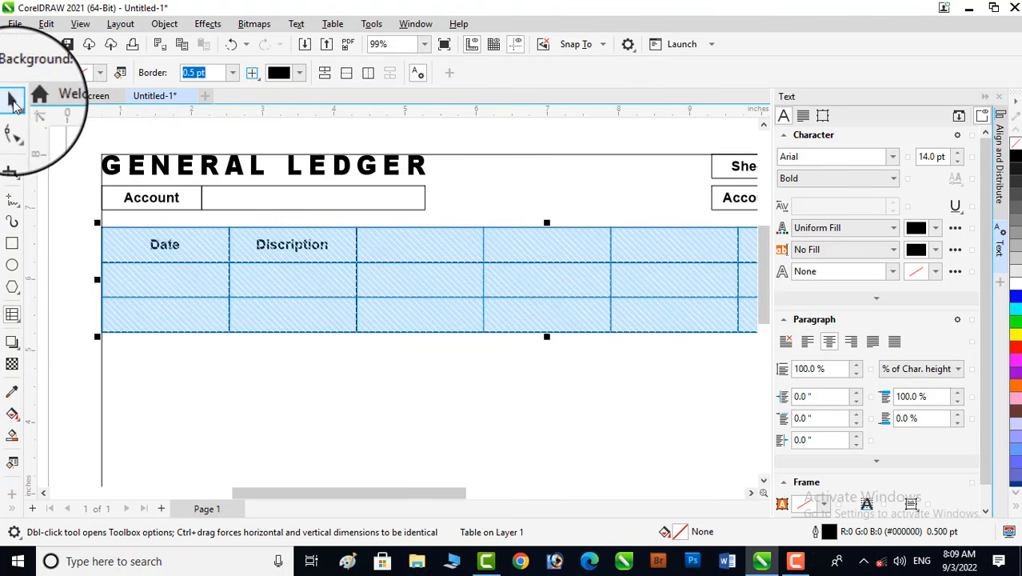
pyautogui.click(13, 102)
pyautogui.click(276, 375)
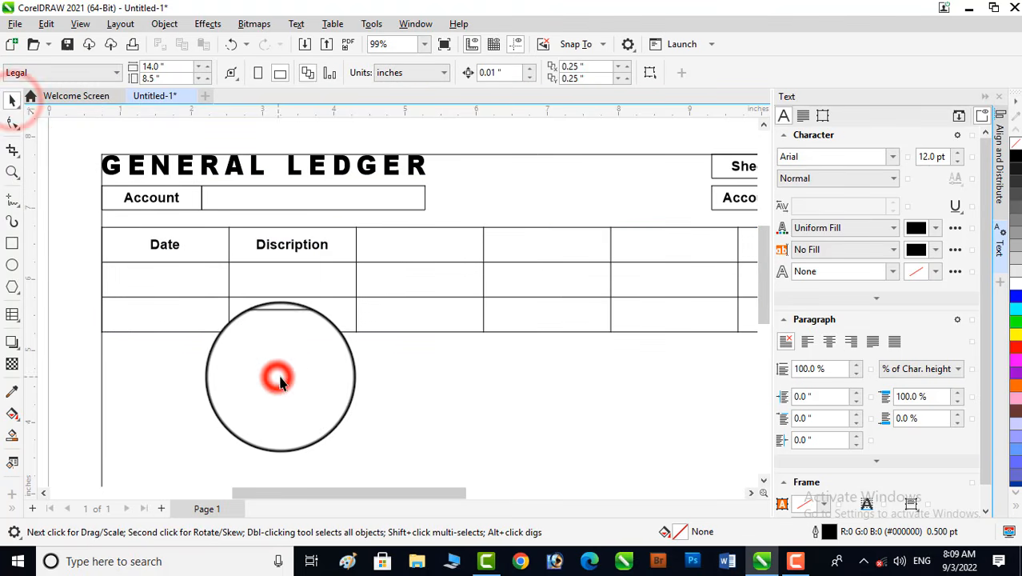
pyautogui.click(986, 96)
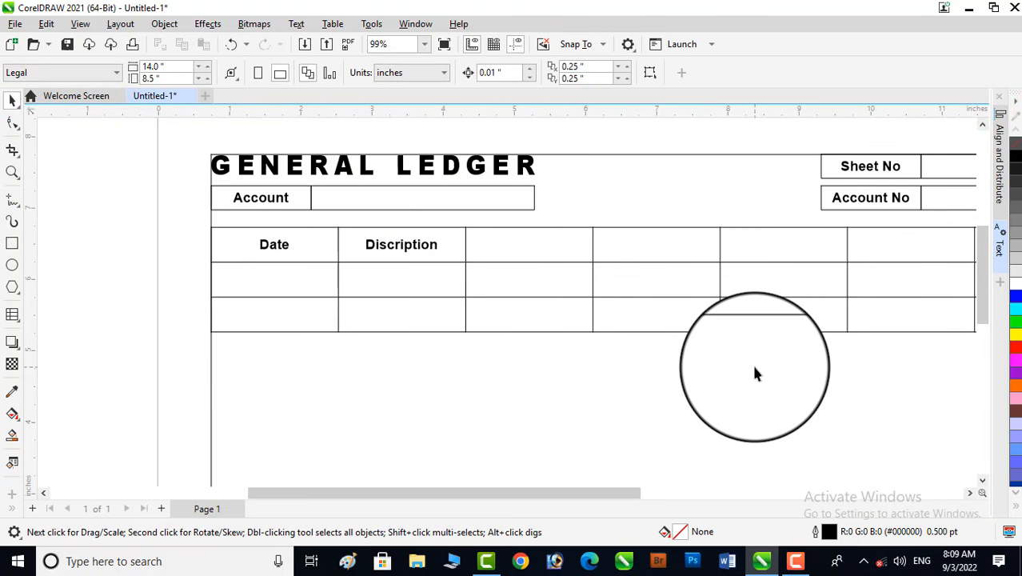
# - Correct the spelling of the Discription header to Description
pyautogui.scroll(-2, 639, 340)
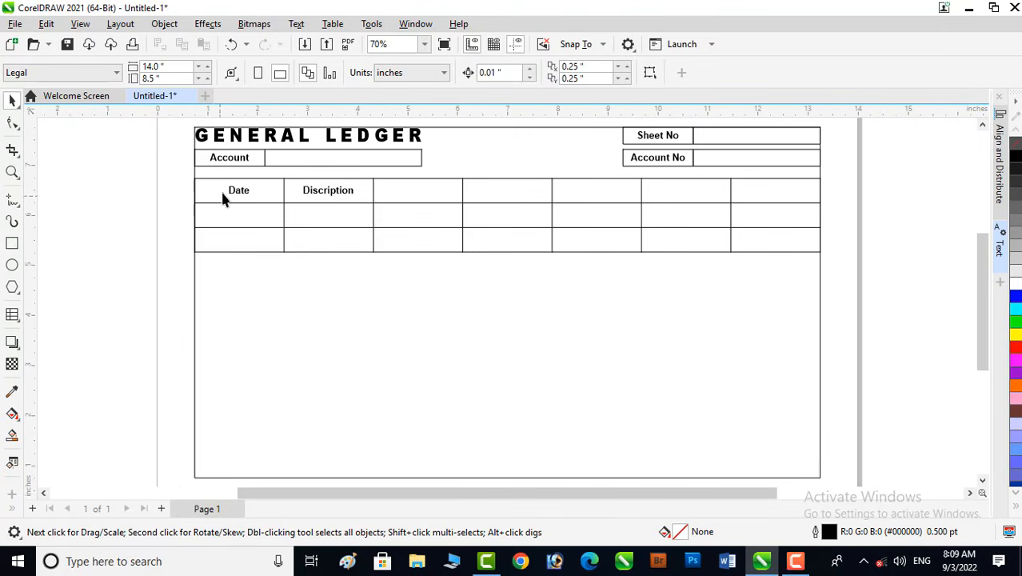
pyautogui.click(342, 196)
pyautogui.click(343, 196)
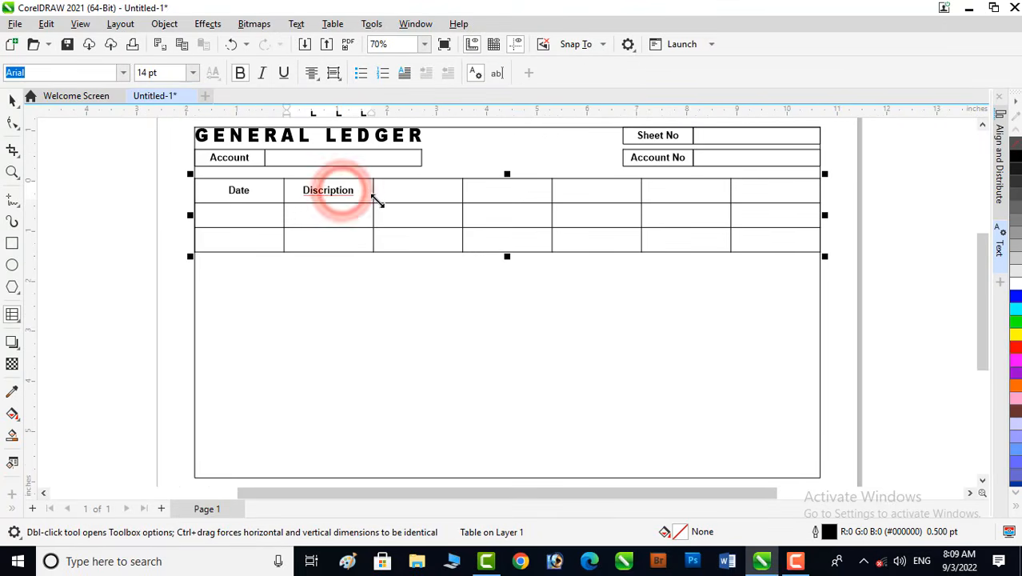
pyautogui.rightClick(326, 192)
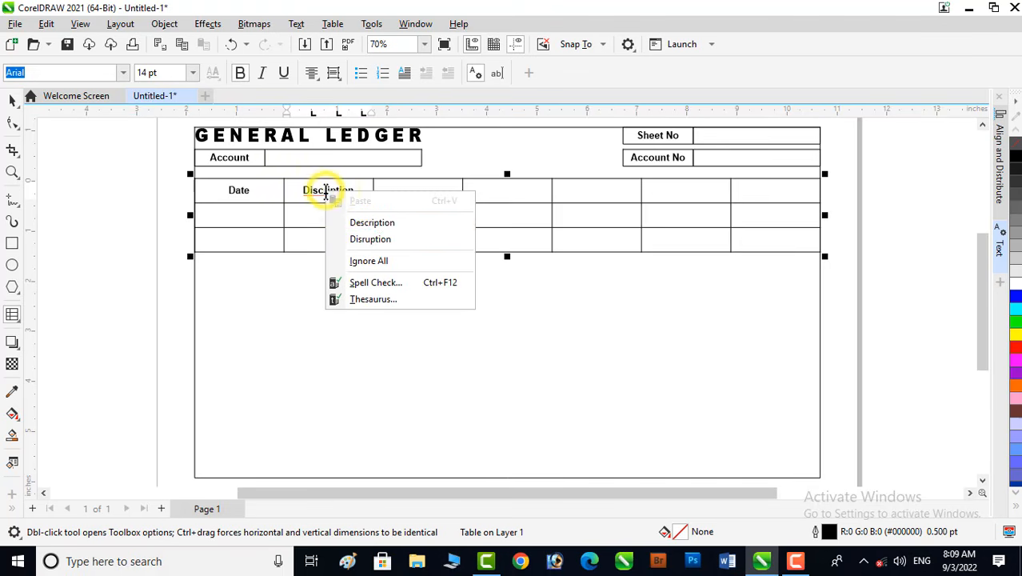
pyautogui.click(379, 227)
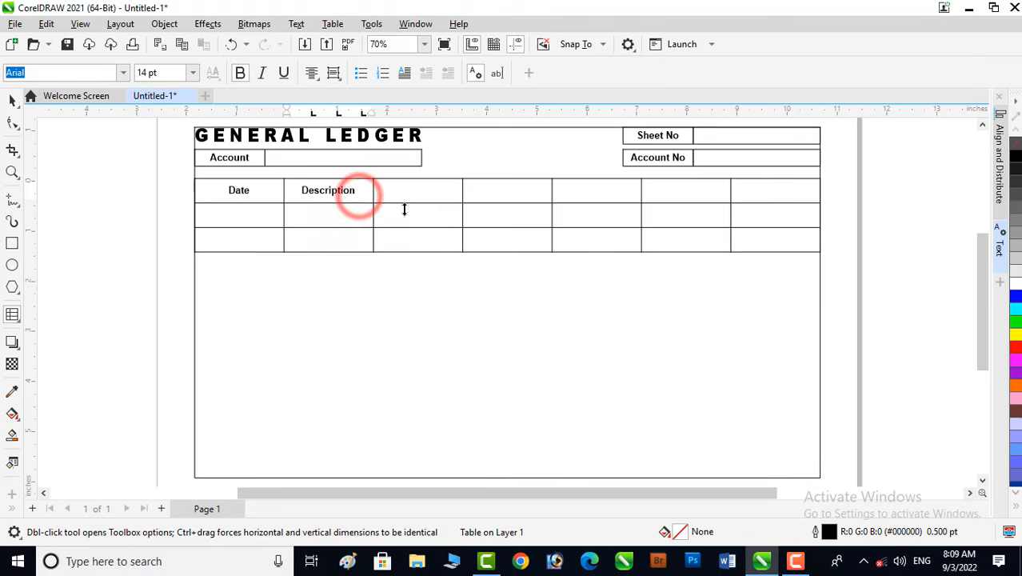
# - Enter Ref, Transaction and Balance in the third, fourth and sixth cells of the table's top row
pyautogui.press('Tab')
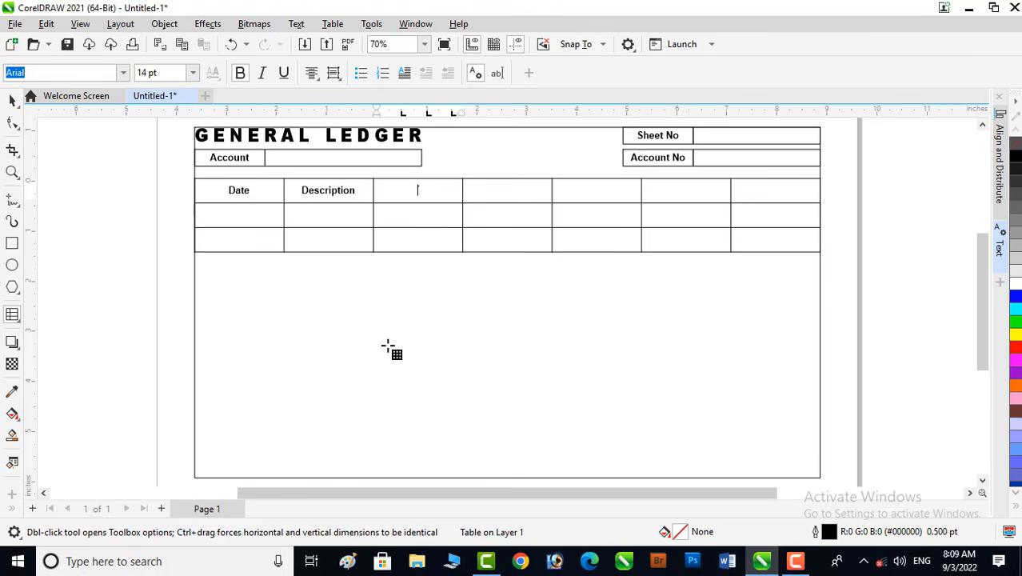
pyautogui.press('Tab')
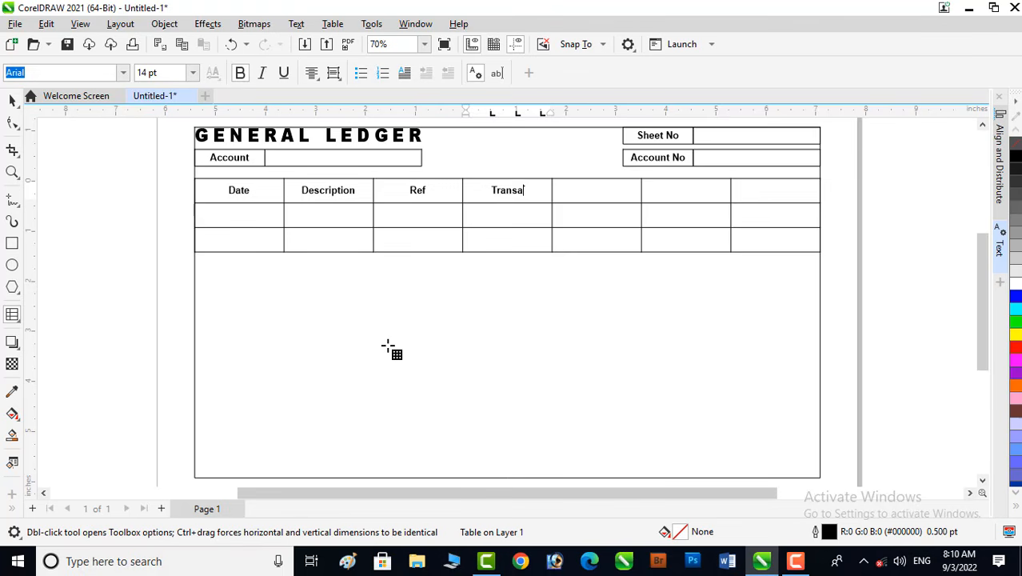
pyautogui.press('Tab')
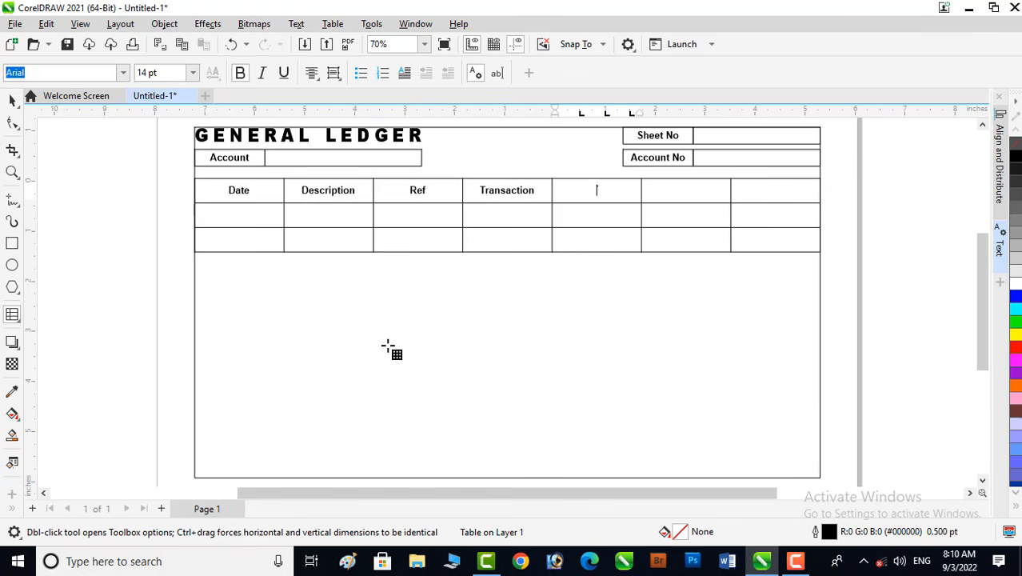
pyautogui.press('Tab')
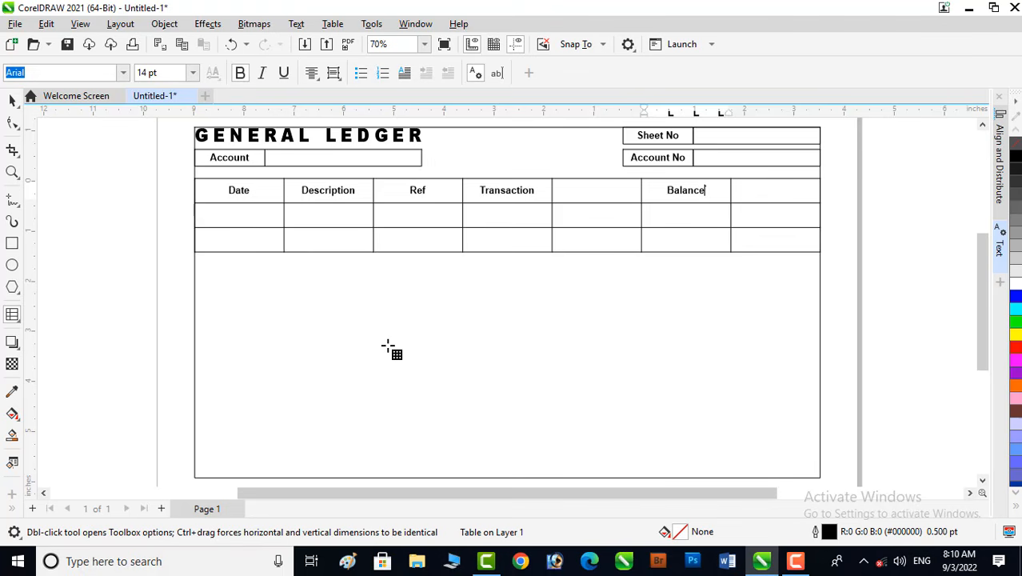
pyautogui.press('Tab')
pyautogui.press('Tab')
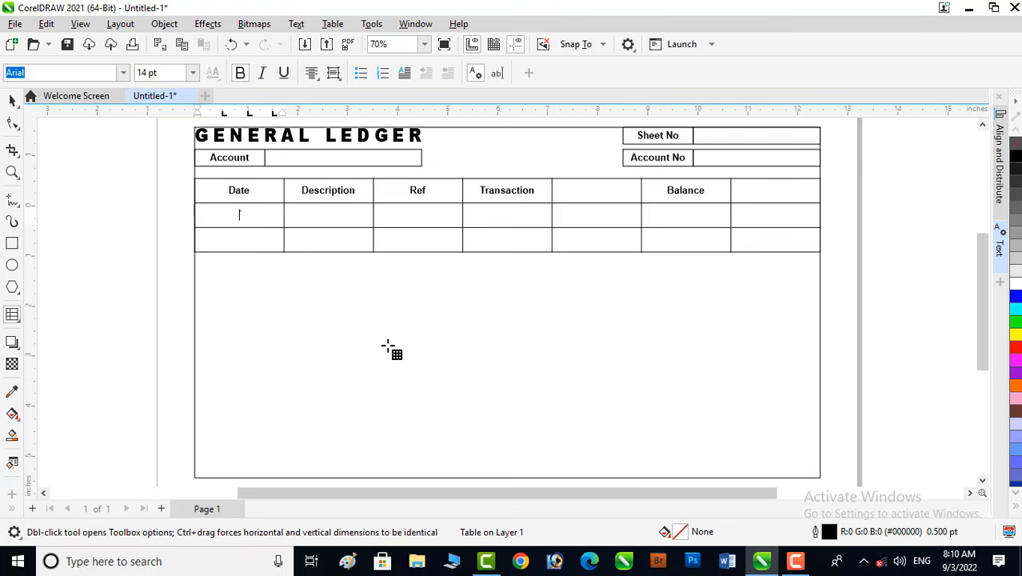
# - Merge the Transaction header cell with the empty cell to its right
pyautogui.click(12, 102)
pyautogui.click(528, 192)
pyautogui.click(574, 276)
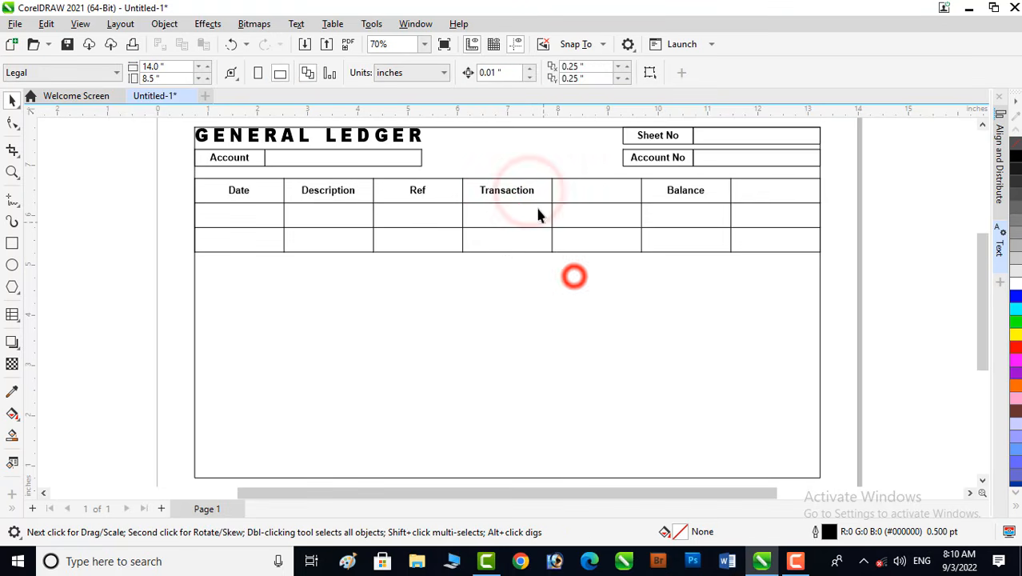
pyautogui.click(528, 192)
pyautogui.moveTo(528, 192); pyautogui.dragTo(584, 192)
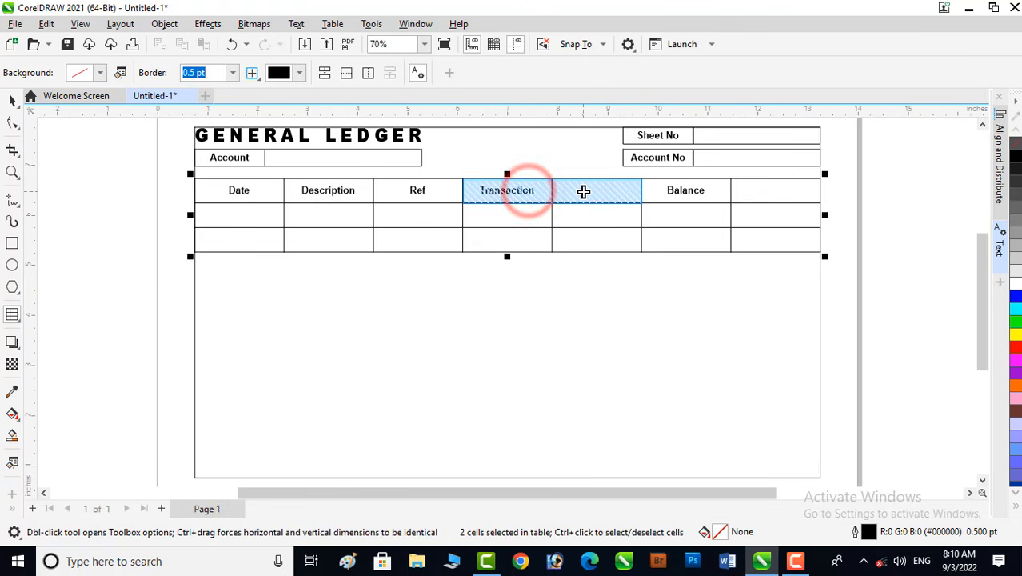
pyautogui.rightClick(584, 192)
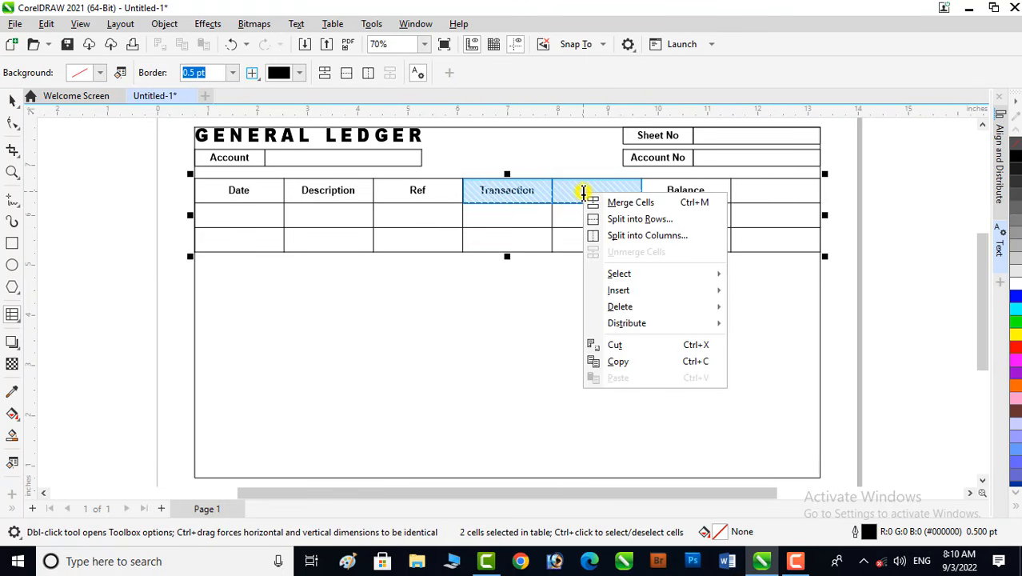
pyautogui.click(650, 204)
# - Merge the Balance header cell with the last cell of the top row
pyautogui.click(714, 193)
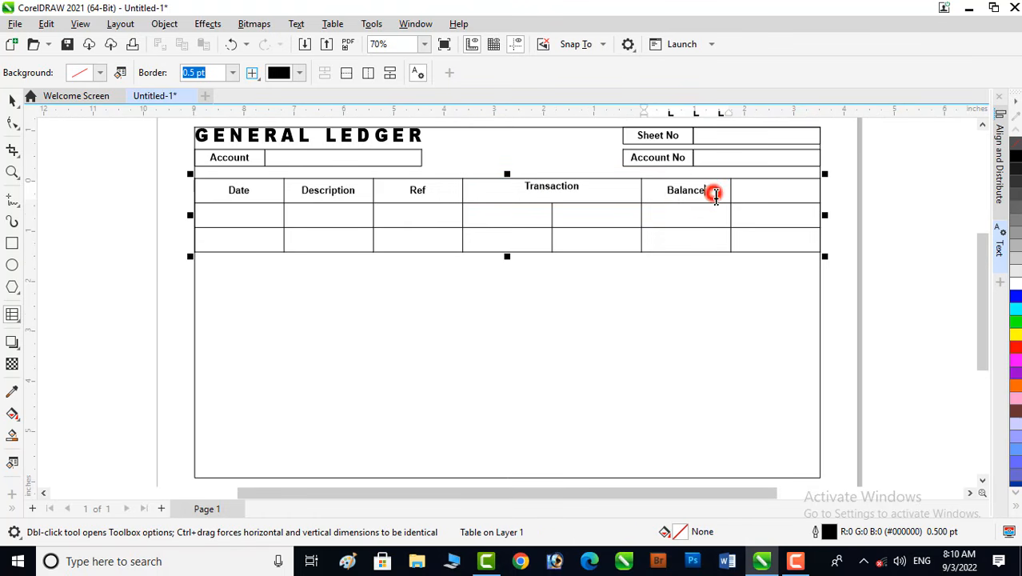
pyautogui.moveTo(712, 192); pyautogui.dragTo(766, 189)
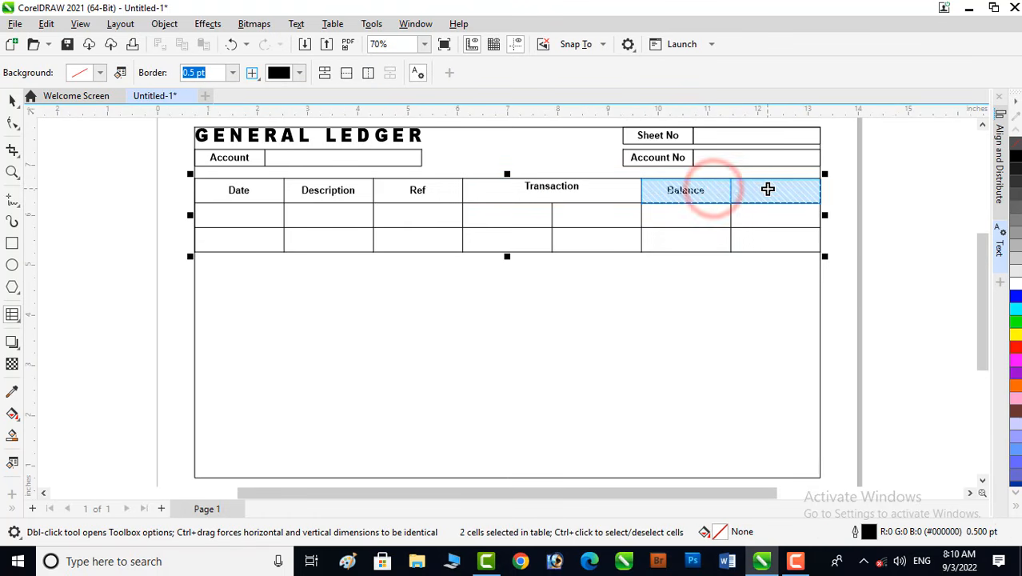
pyautogui.rightClick(768, 189)
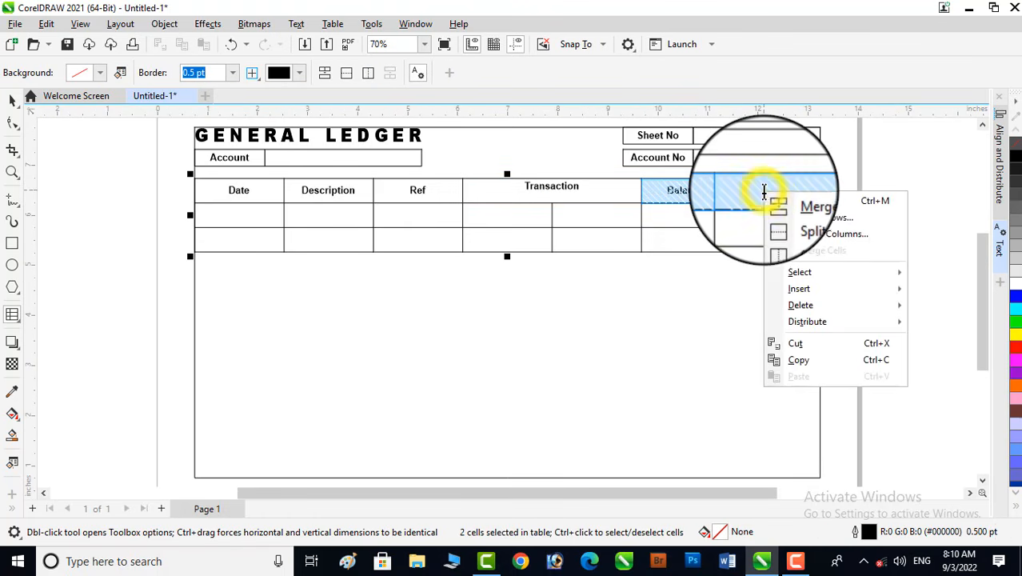
pyautogui.click(814, 205)
pyautogui.click(634, 278)
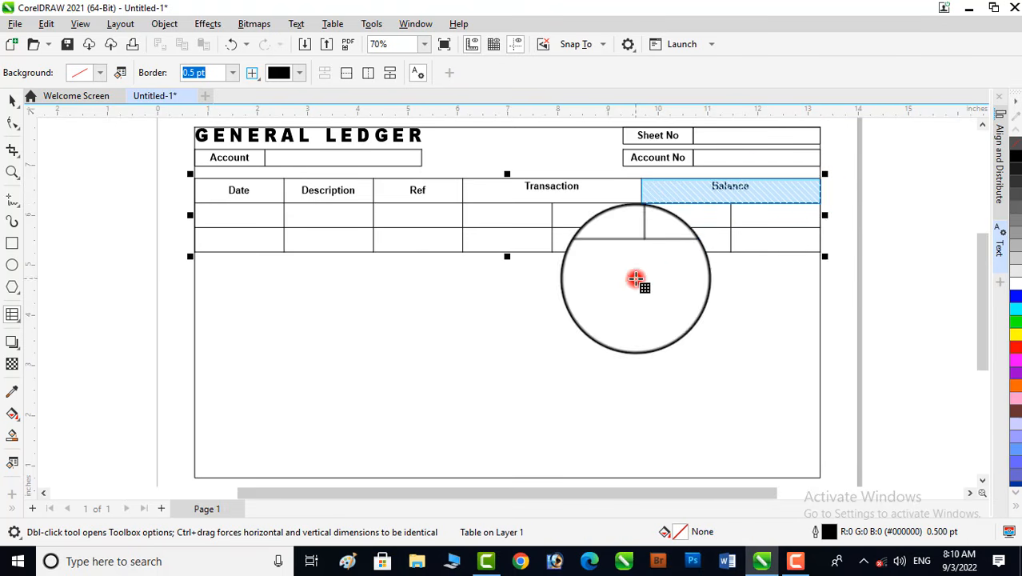
# - Center the Transaction and Balance header text vertically within their merged cells
pyautogui.click(571, 185)
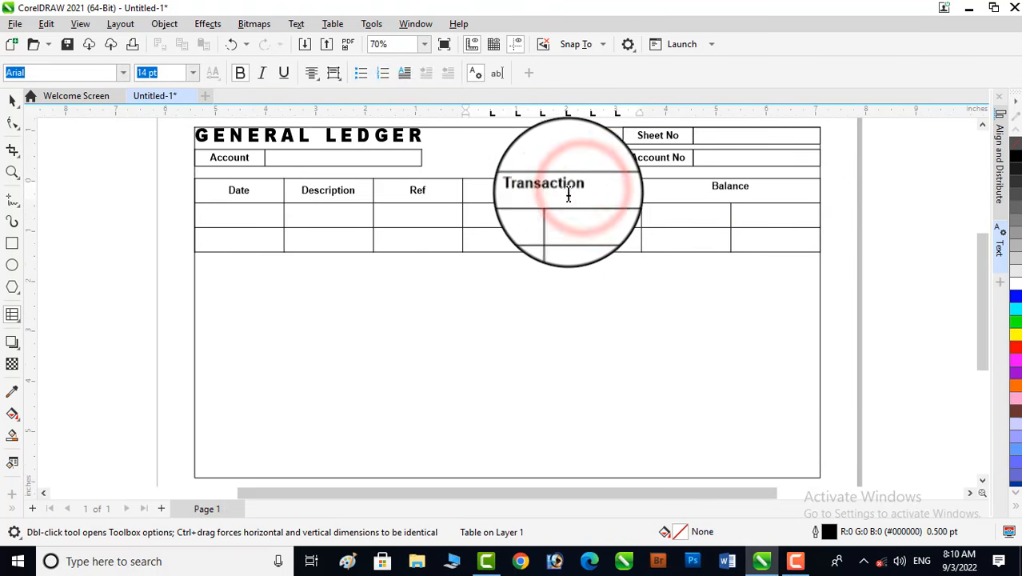
pyautogui.click(331, 72)
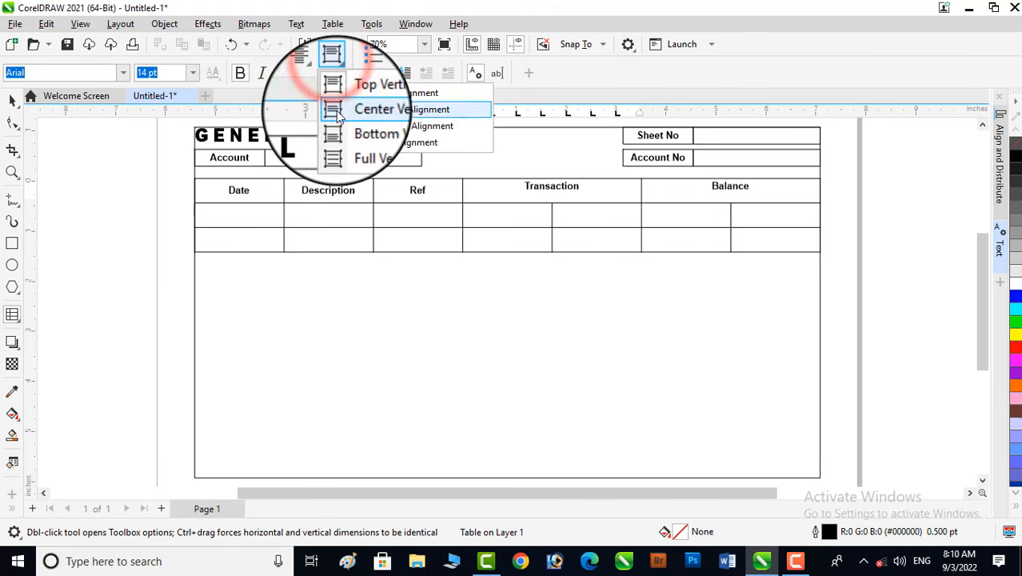
pyautogui.click(337, 113)
pyautogui.click(751, 187)
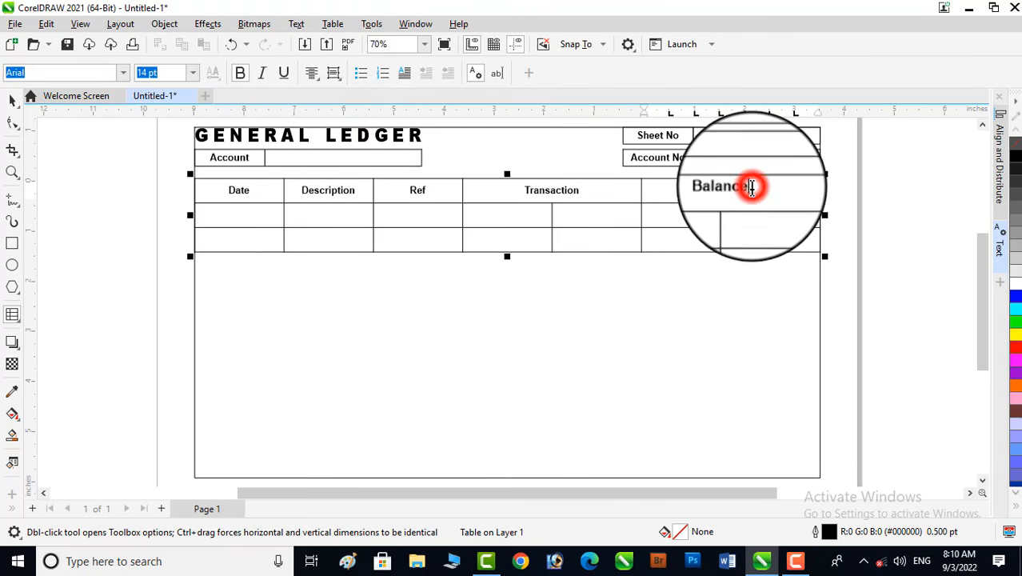
pyautogui.click(334, 73)
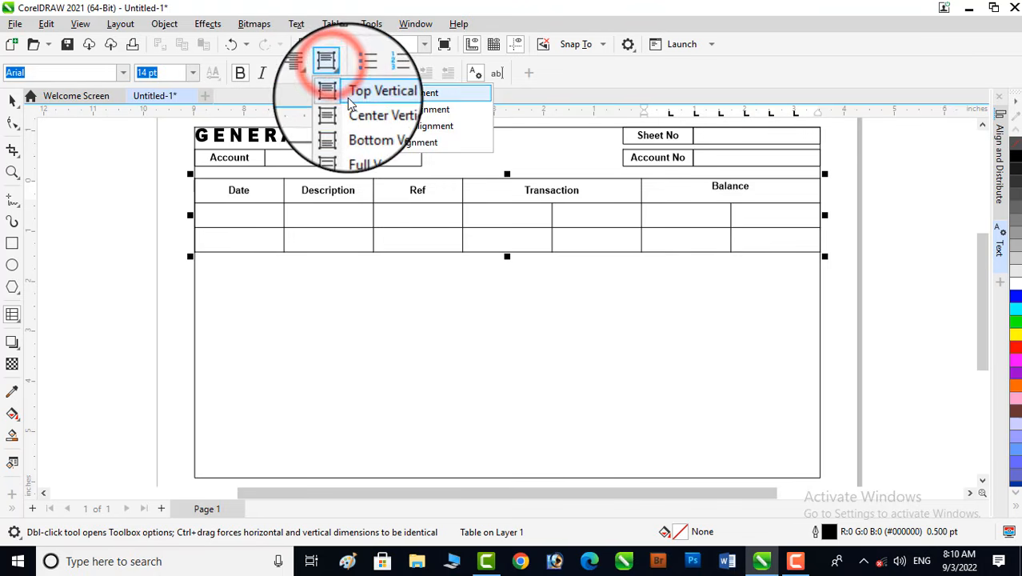
pyautogui.click(352, 112)
pyautogui.click(12, 99)
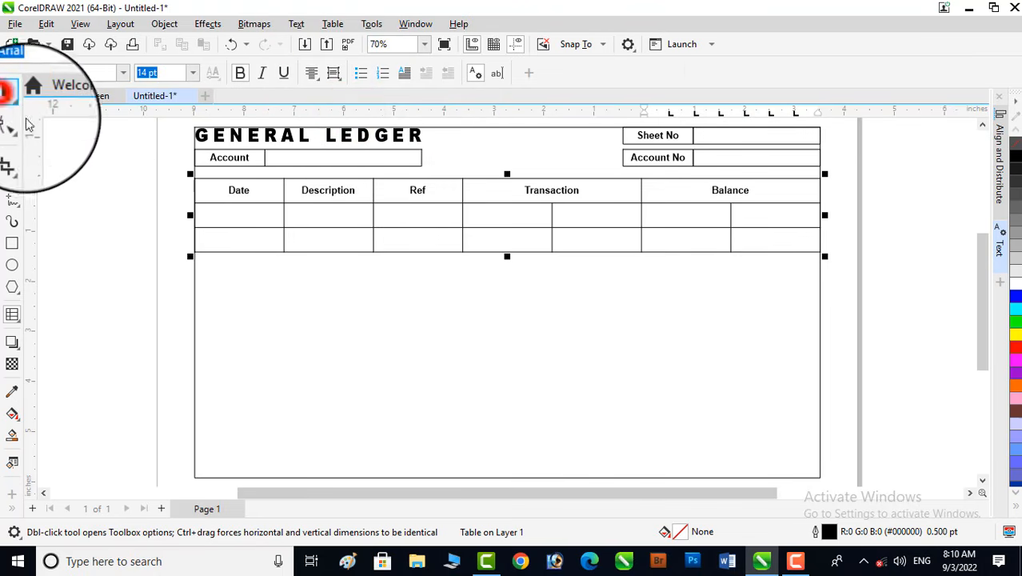
pyautogui.click(611, 323)
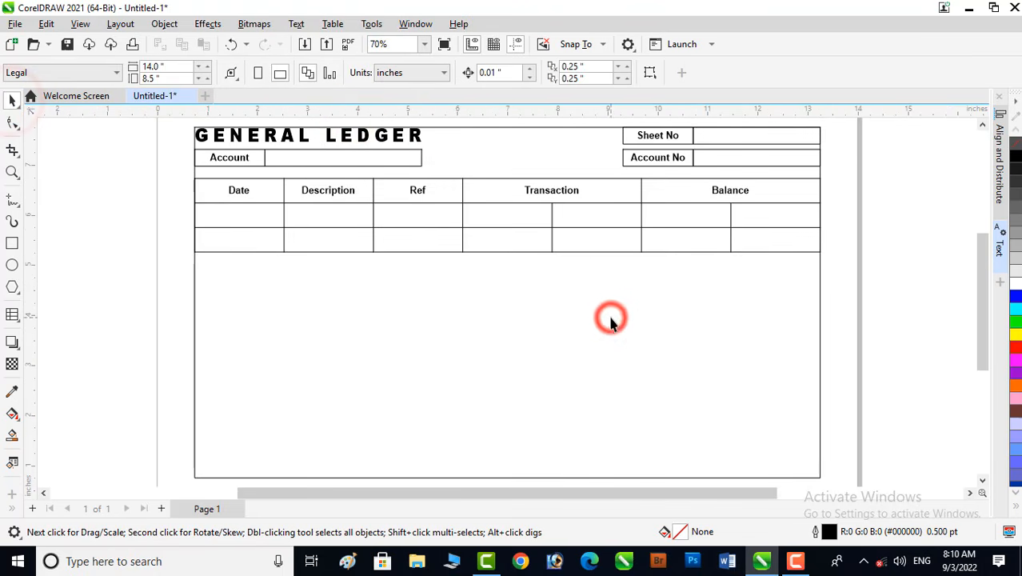
# - Enter Debit and Credit in the second-row cells beneath Transaction and again beneath Balance
pyautogui.click(493, 208)
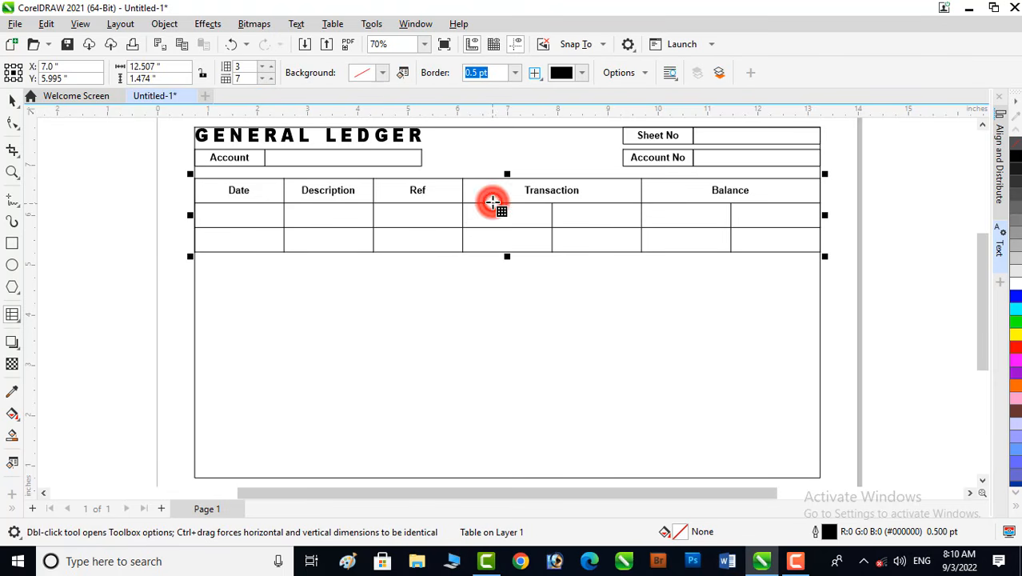
pyautogui.click(479, 214)
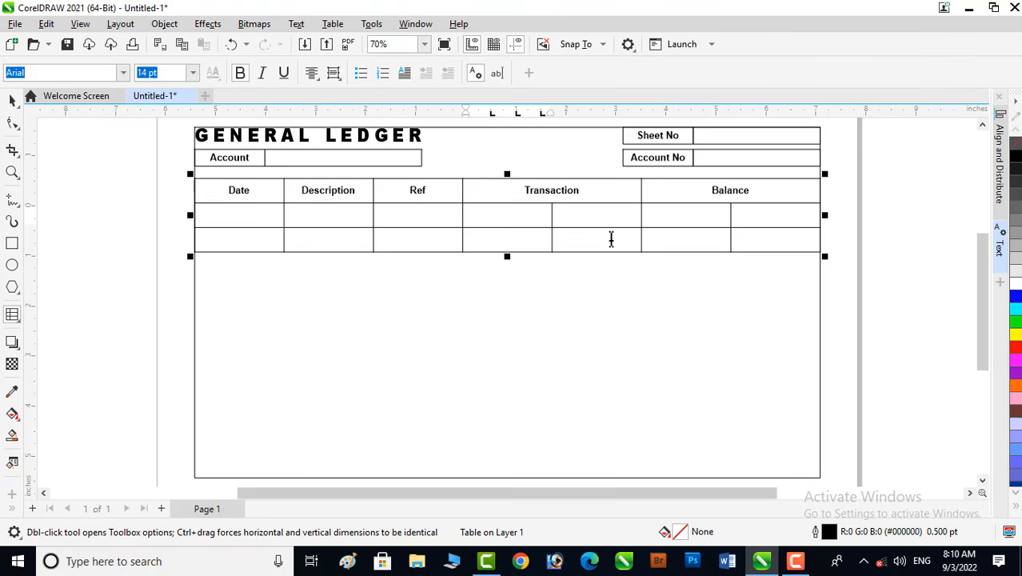
pyautogui.press('Tab')
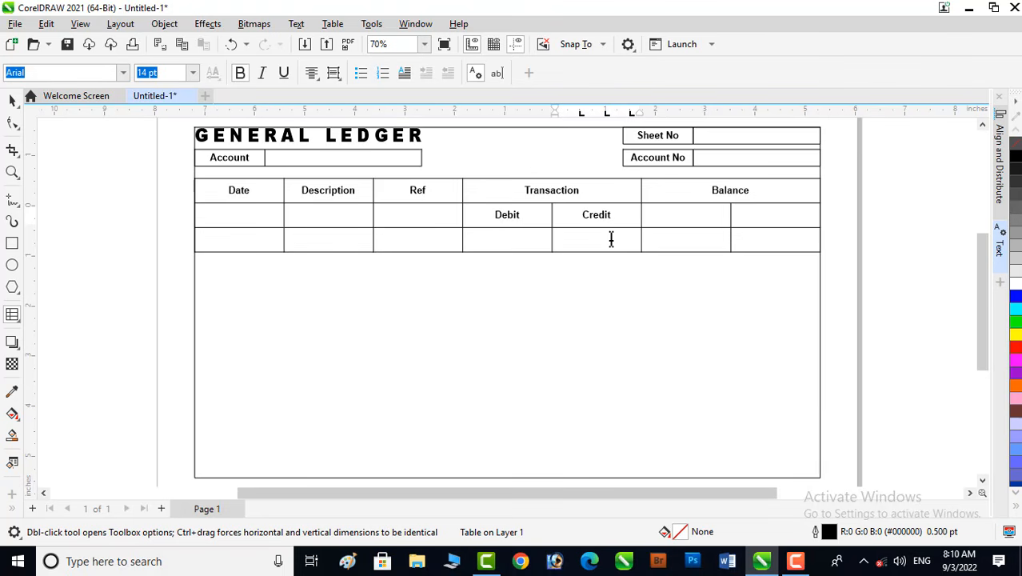
pyautogui.press('Tab')
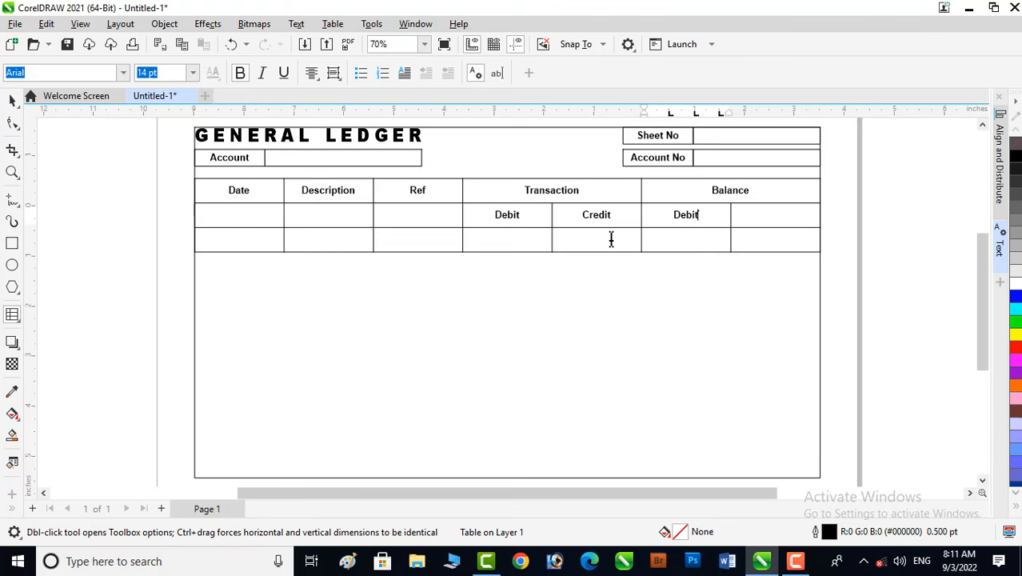
pyautogui.press('Tab')
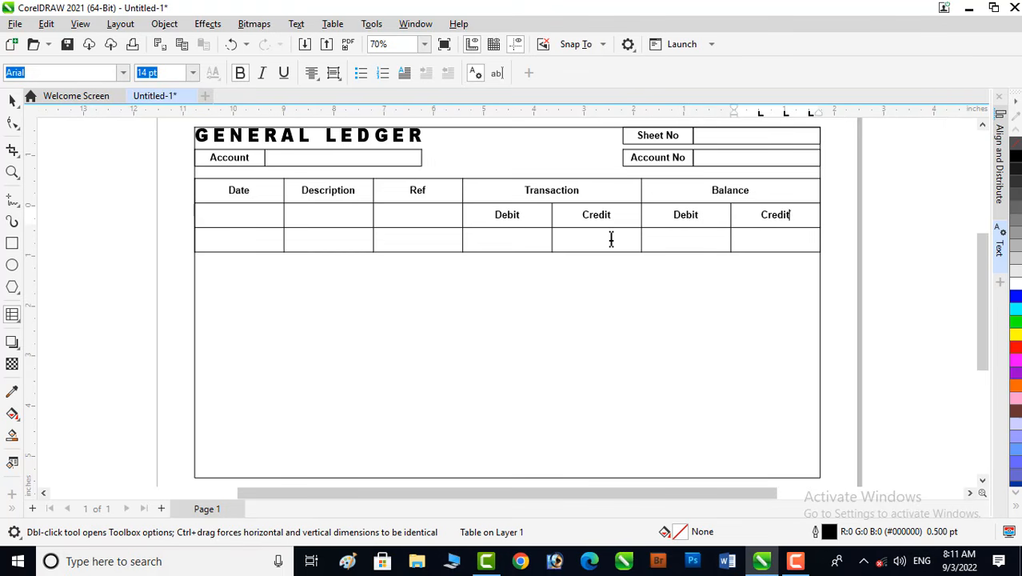
pyautogui.click(12, 101)
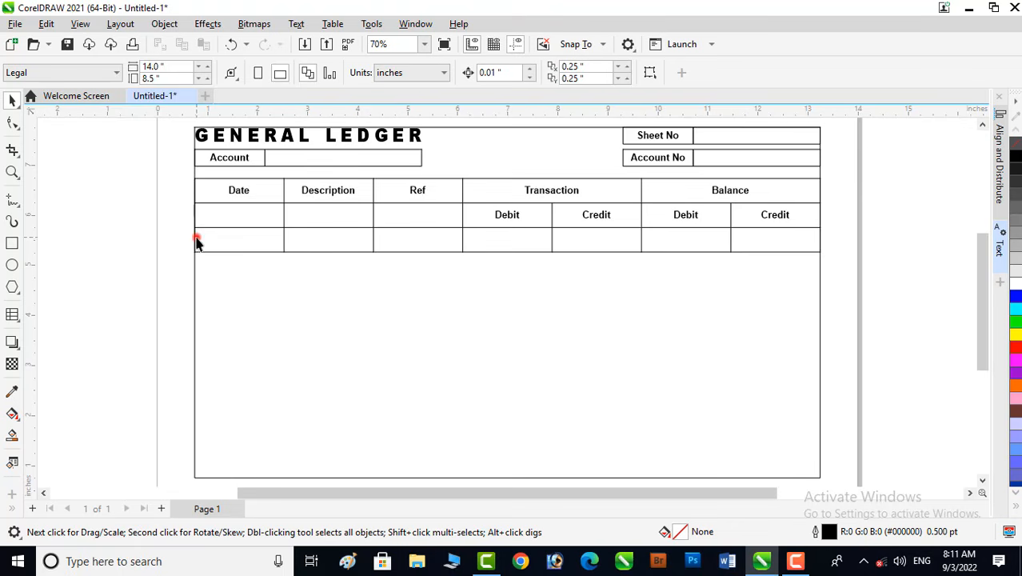
# - Select the table's third row and insert 13 rows below the selection
pyautogui.doubleClick(197, 238)
pyautogui.click(197, 239)
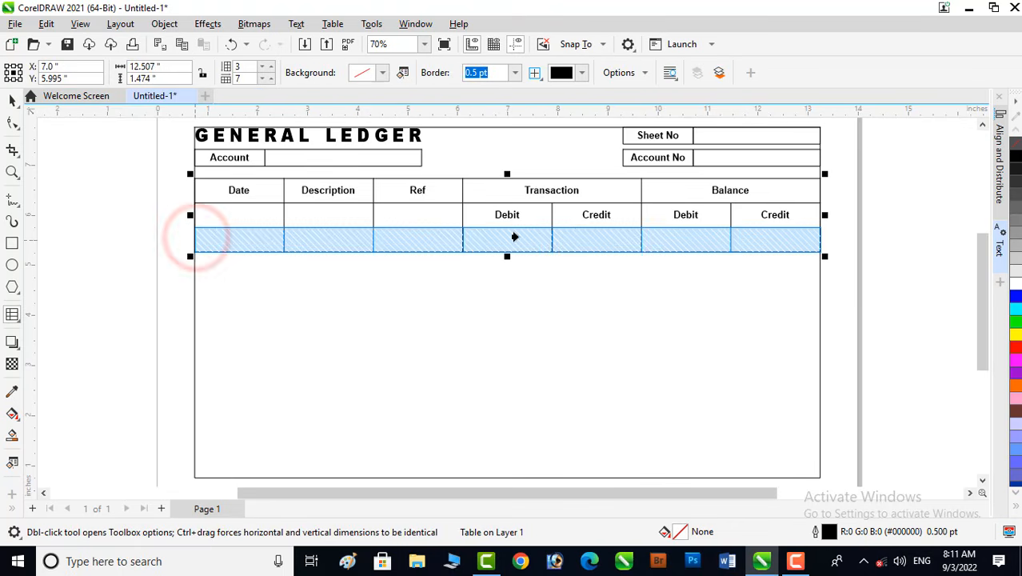
pyautogui.rightClick(574, 236)
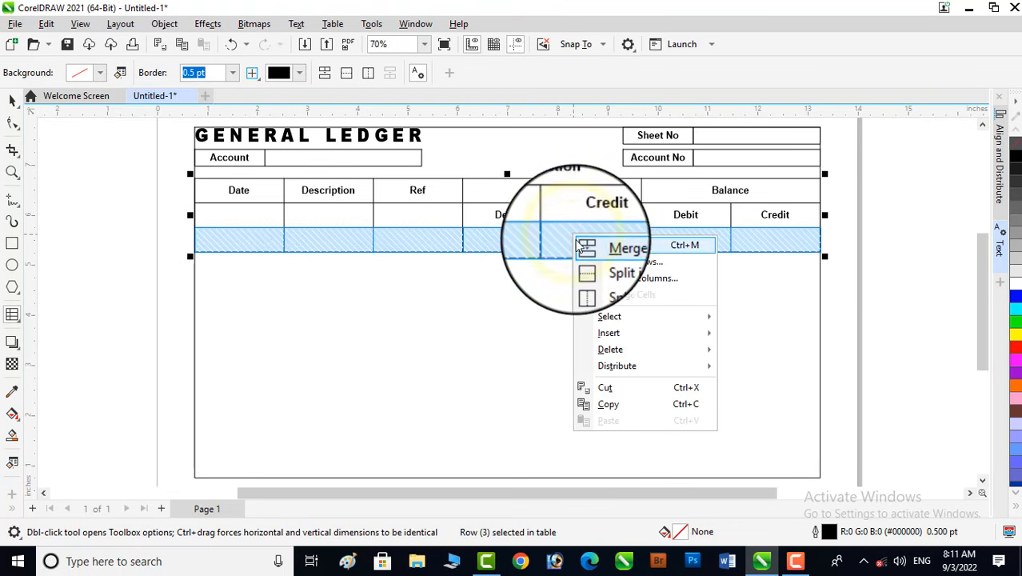
pyautogui.moveTo(651, 334)
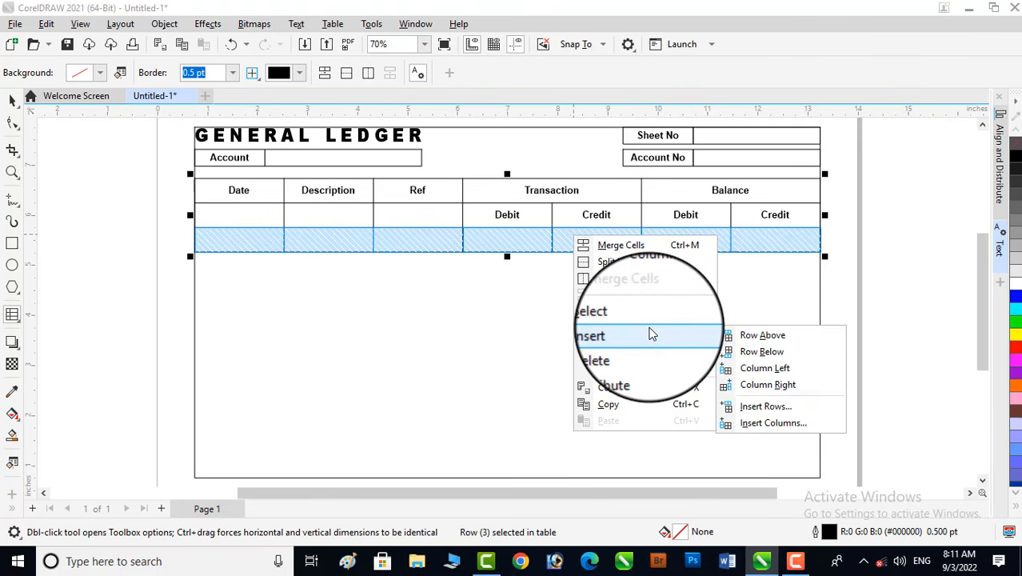
pyautogui.click(769, 408)
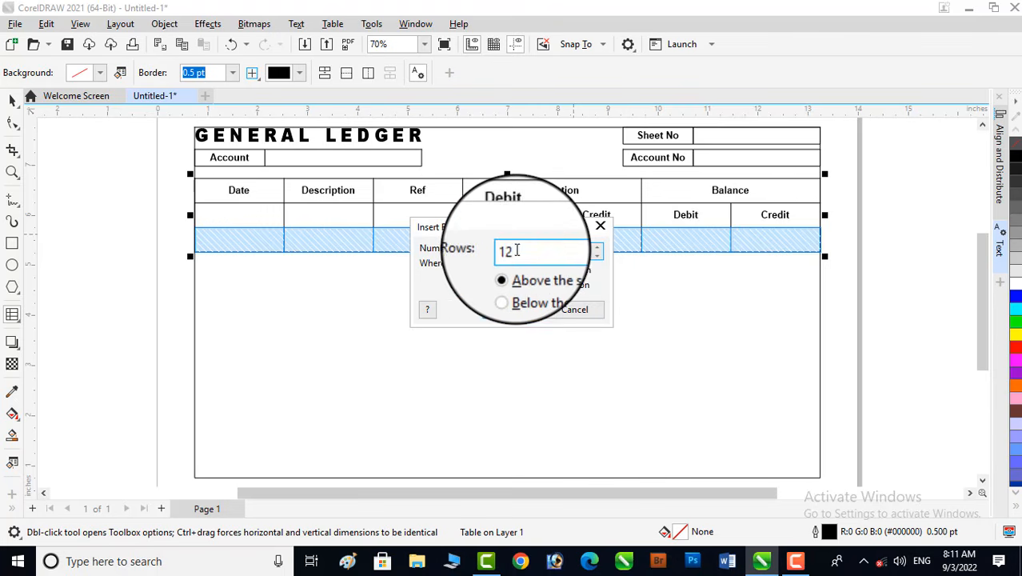
pyautogui.doubleClick(517, 250)
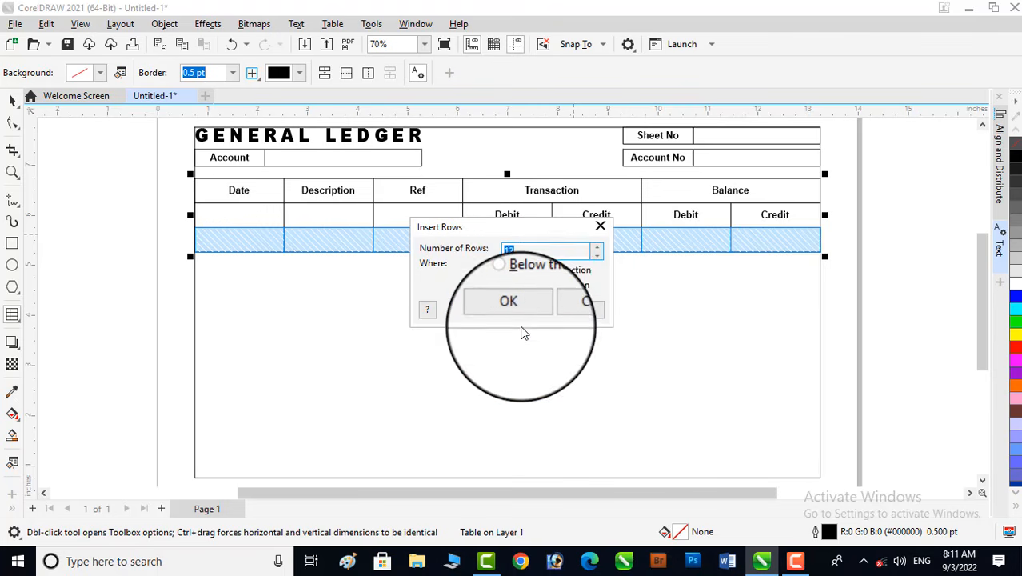
pyautogui.write('13')
pyautogui.click(521, 290)
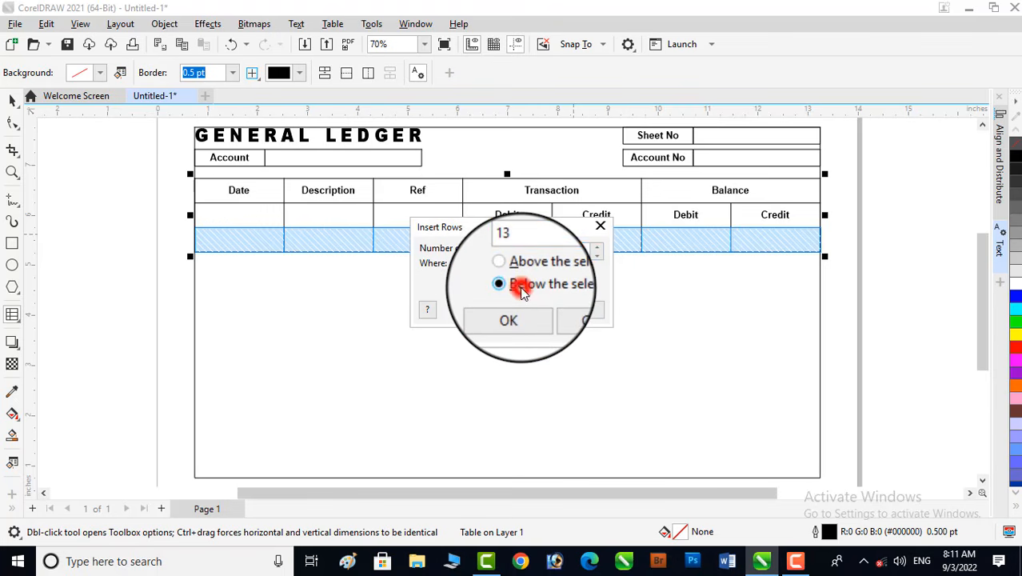
pyautogui.click(511, 317)
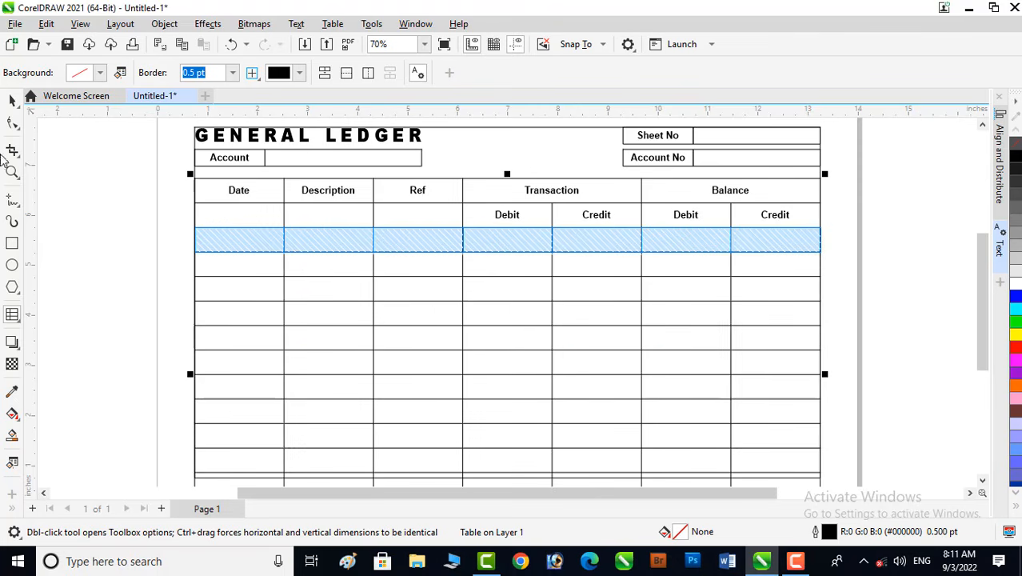
# - Shrink the table's height so its bottom edge fits inside the page frame
pyautogui.click(13, 99)
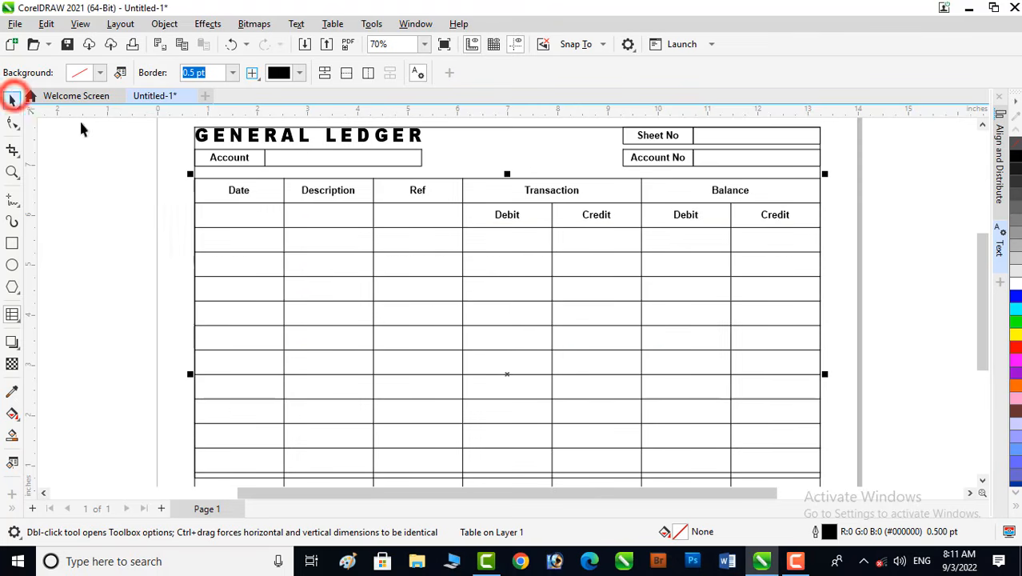
pyautogui.click(879, 274)
pyautogui.press('F4')
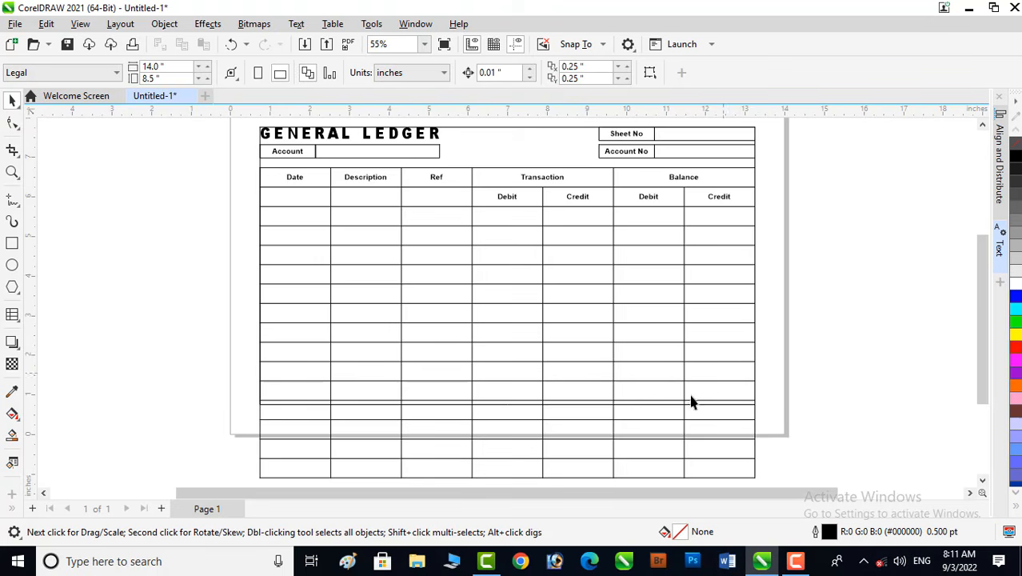
pyautogui.click(525, 480)
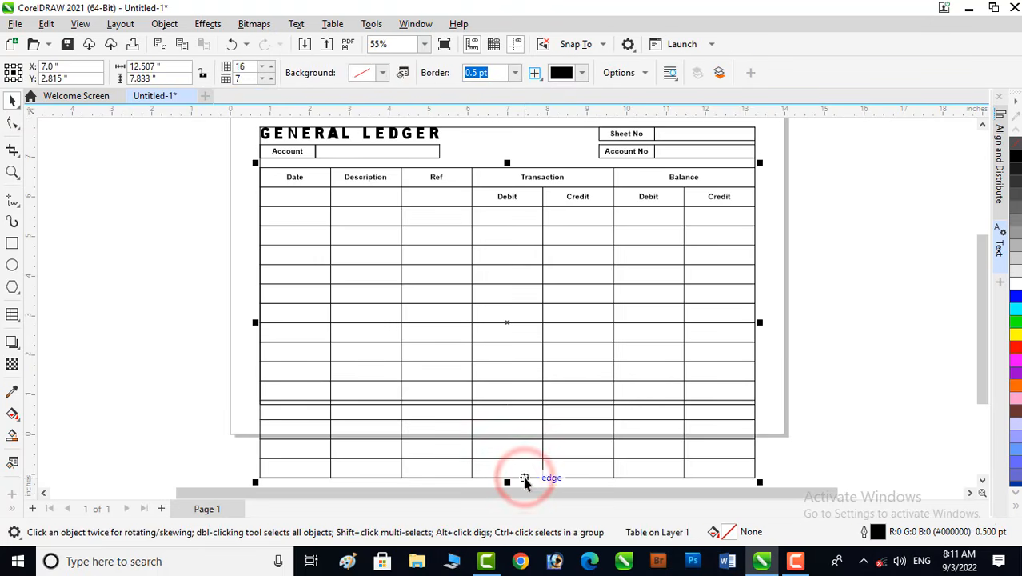
pyautogui.moveTo(507, 482); pyautogui.dragTo(498, 429)
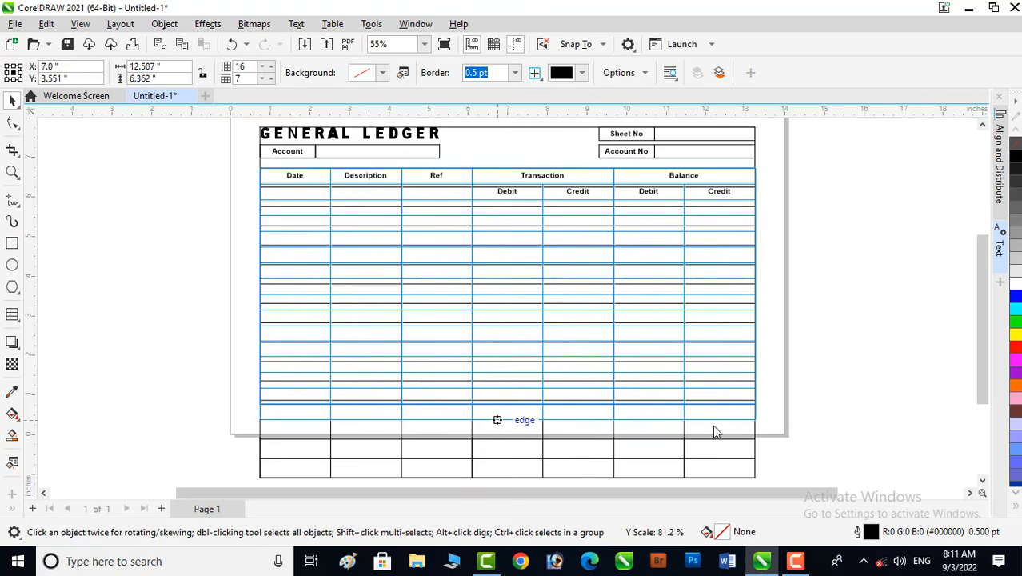
pyautogui.moveTo(716, 431); pyautogui.dragTo(717, 430)
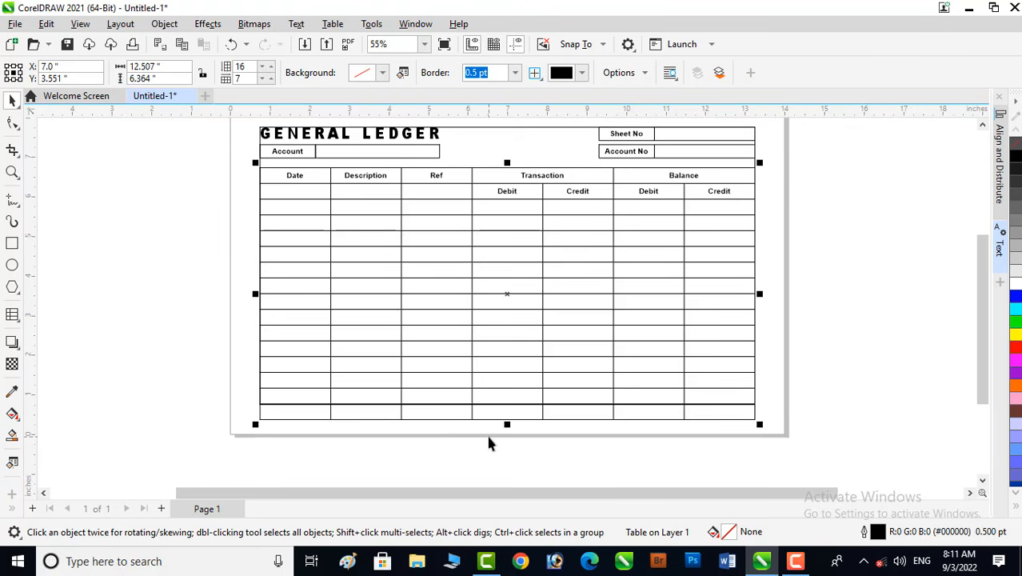
pyautogui.moveTo(507, 428); pyautogui.dragTo(507, 410)
pyautogui.click(538, 453)
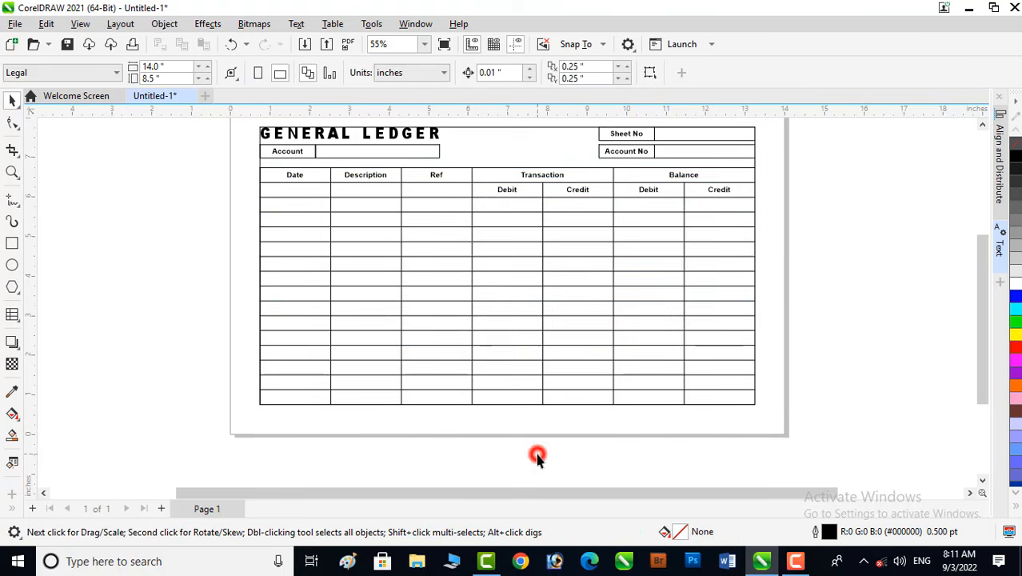
# - Fill the table's top header row with a light blue (#61DAFF) background
pyautogui.scroll(1, 538, 460)
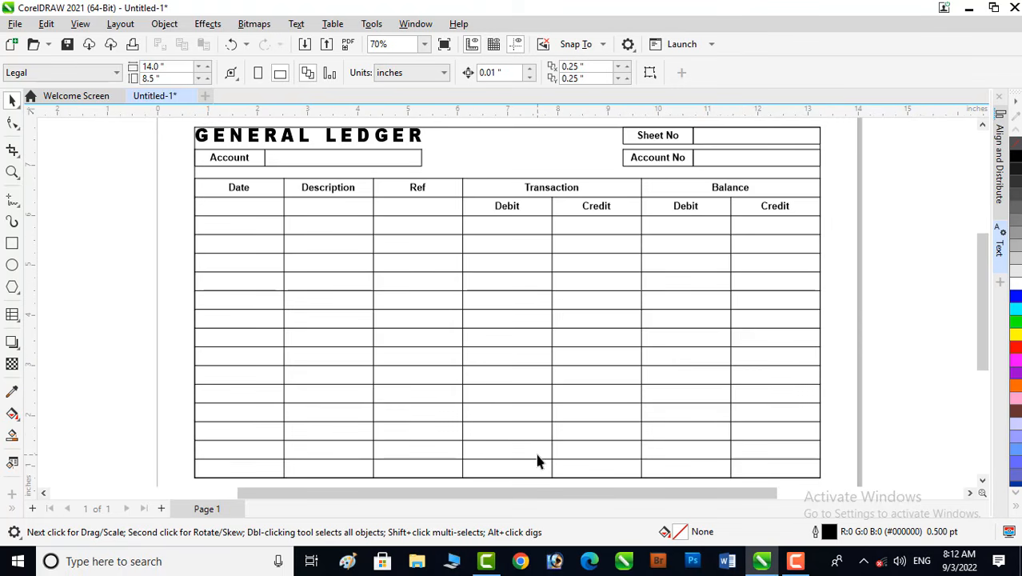
pyautogui.click(12, 173)
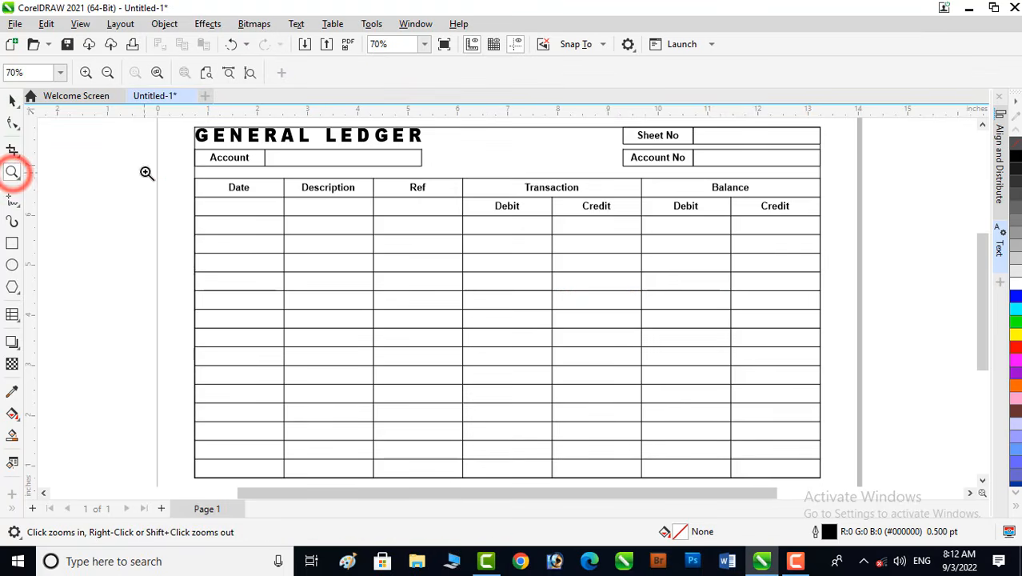
pyautogui.moveTo(144, 169); pyautogui.dragTo(866, 301)
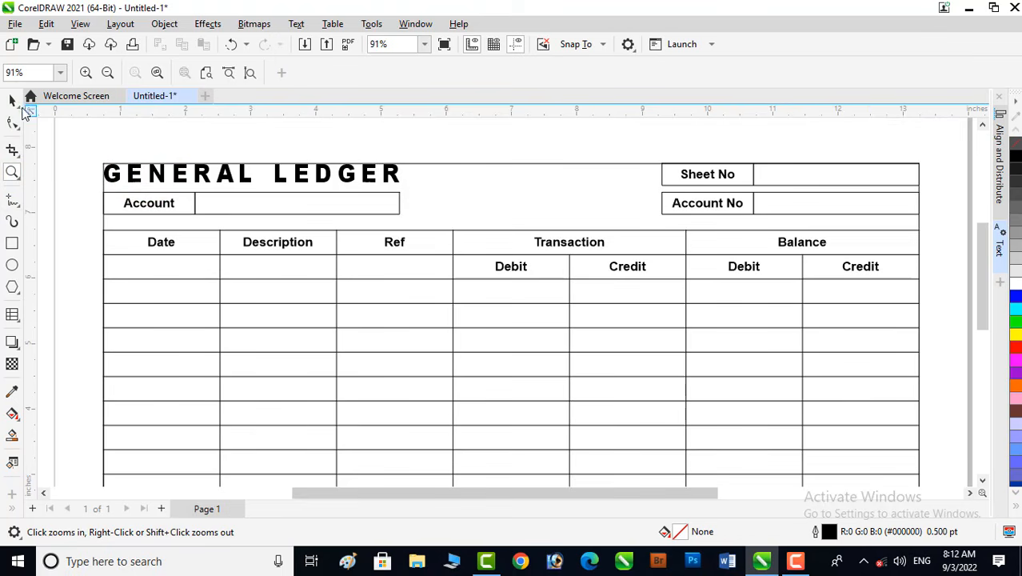
pyautogui.click(13, 100)
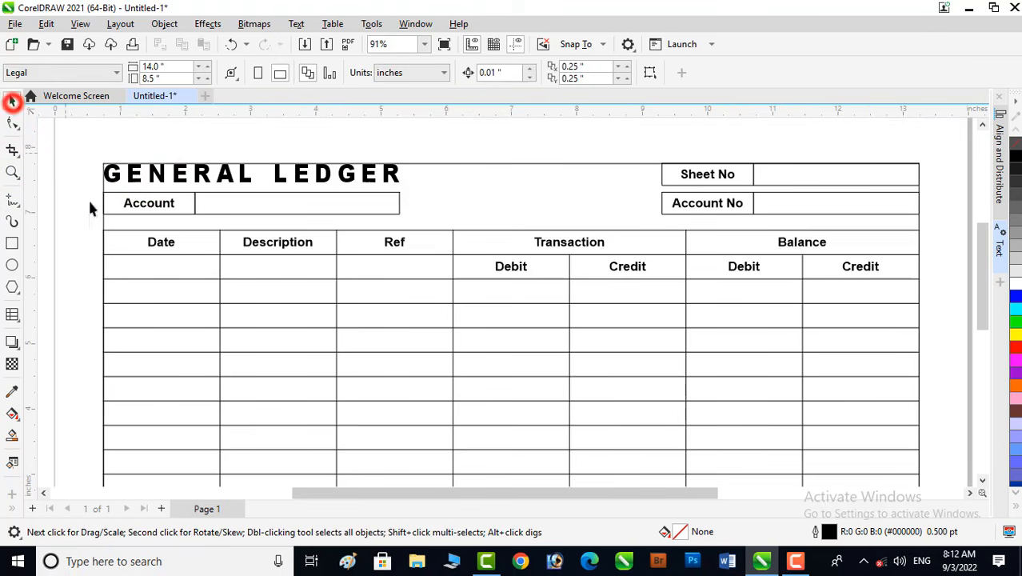
pyautogui.click(124, 238)
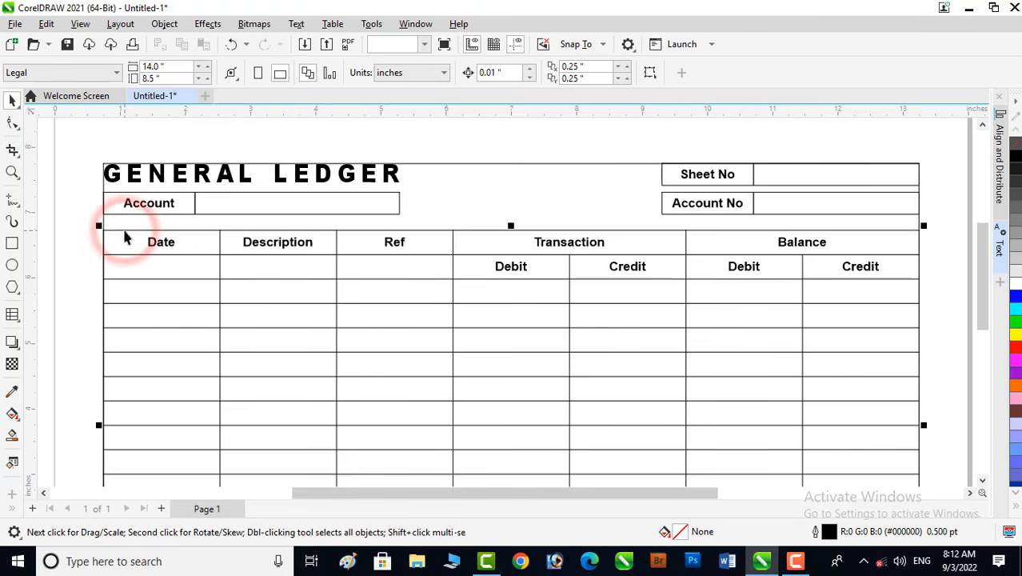
pyautogui.doubleClick(124, 232)
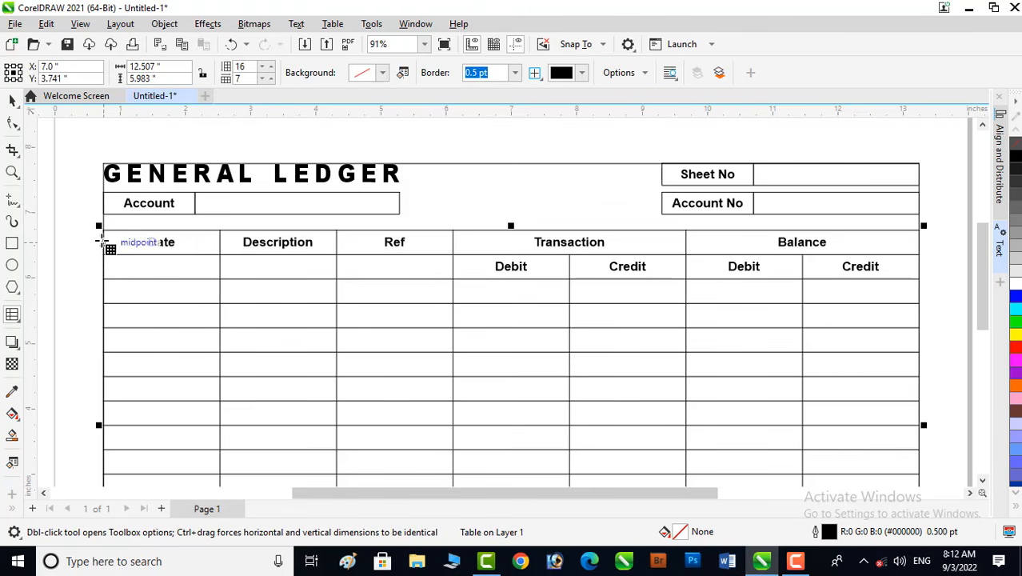
pyautogui.click(101, 241)
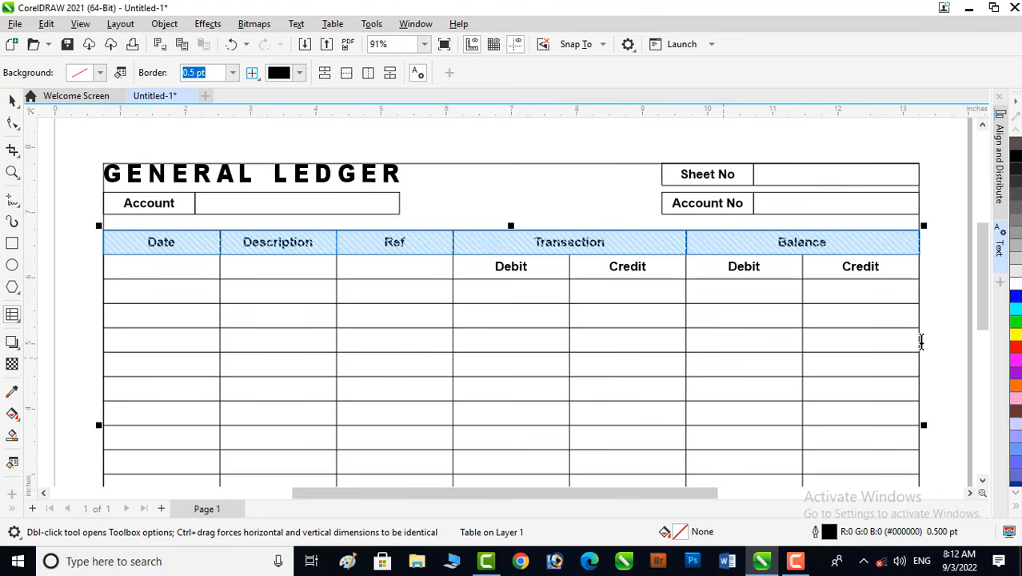
pyautogui.click(1016, 315)
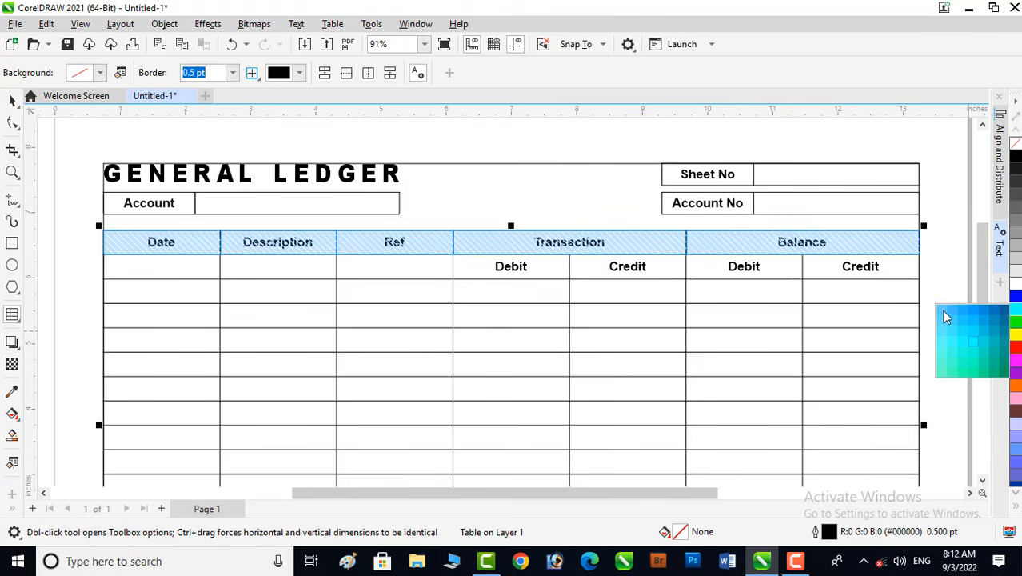
pyautogui.moveTo(942, 328); pyautogui.dragTo(940, 322)
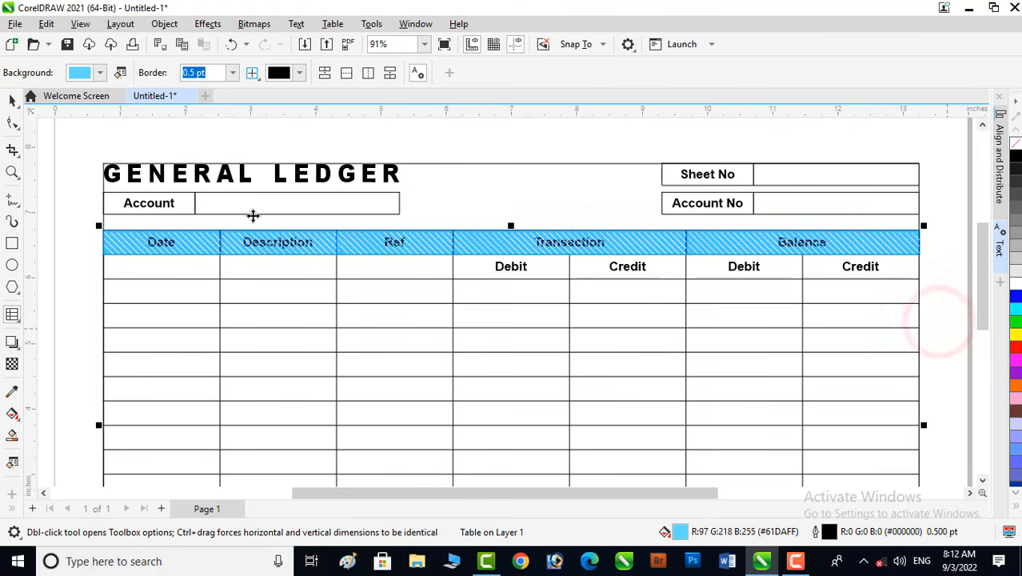
pyautogui.click(12, 100)
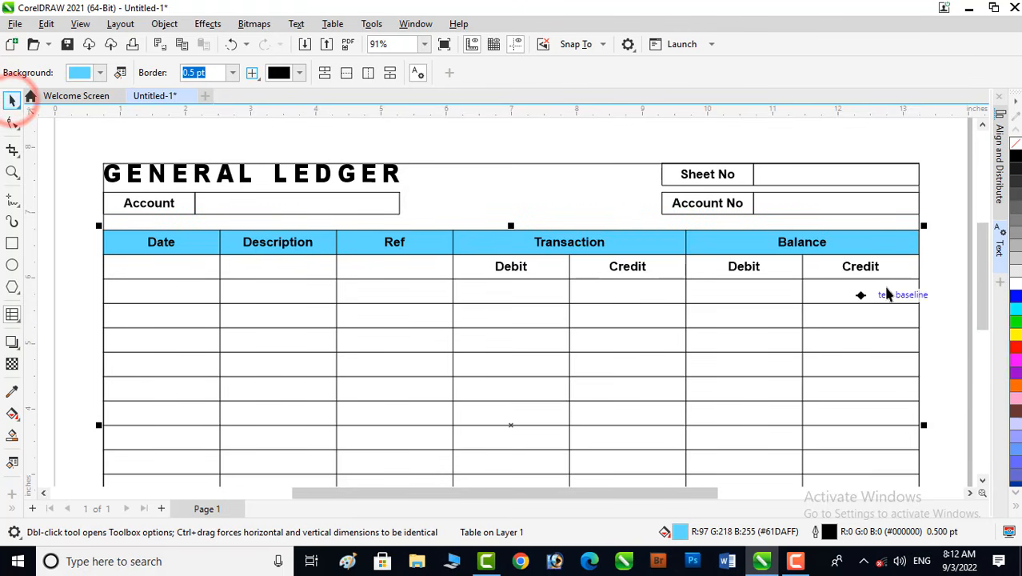
# - Fill the table's second row, holding the Debit and Credit labels, with a light grey (#E6E6E6) background
pyautogui.click(932, 273)
pyautogui.click(150, 280)
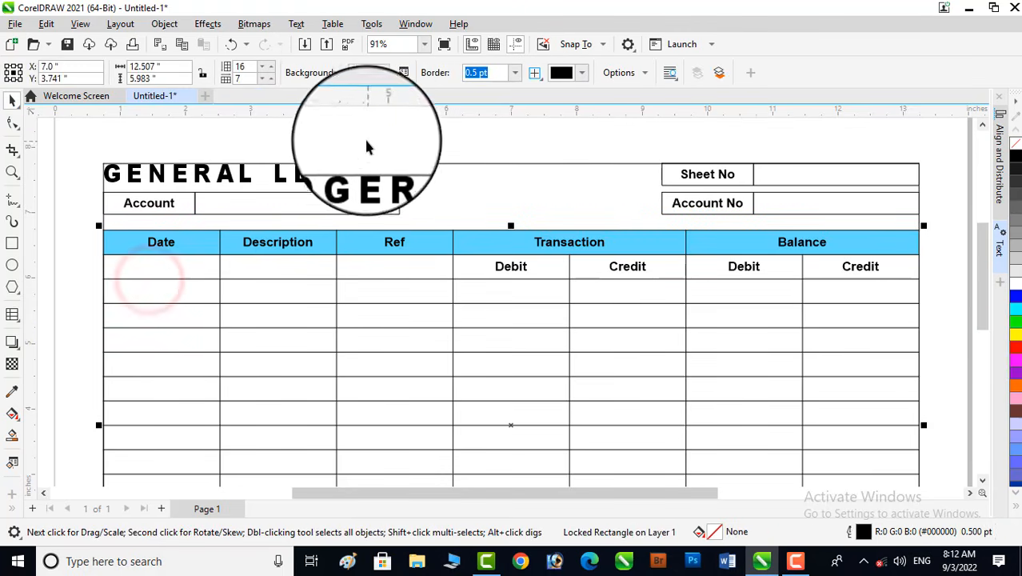
pyautogui.doubleClick(133, 281)
pyautogui.click(97, 269)
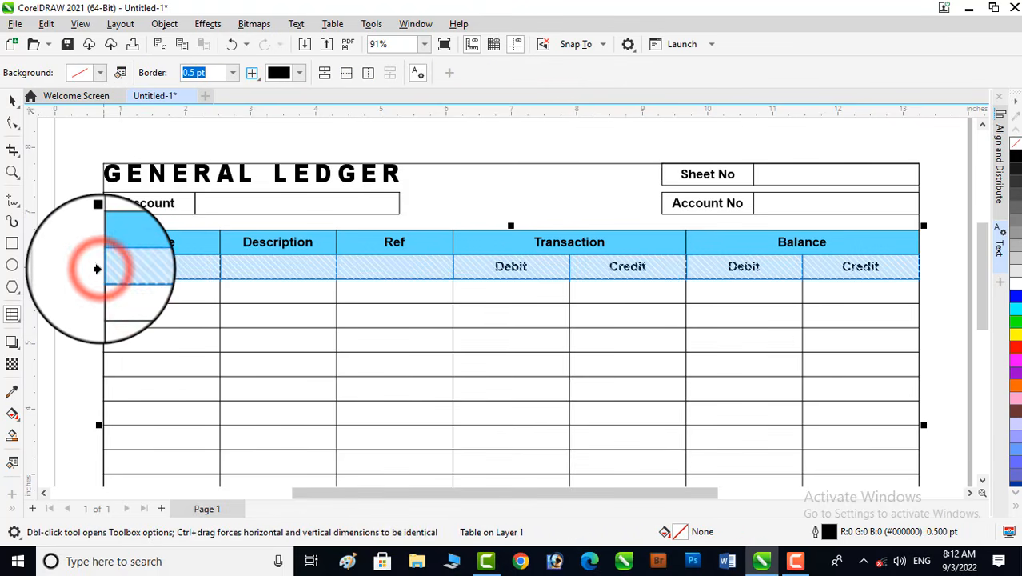
pyautogui.click(1016, 275)
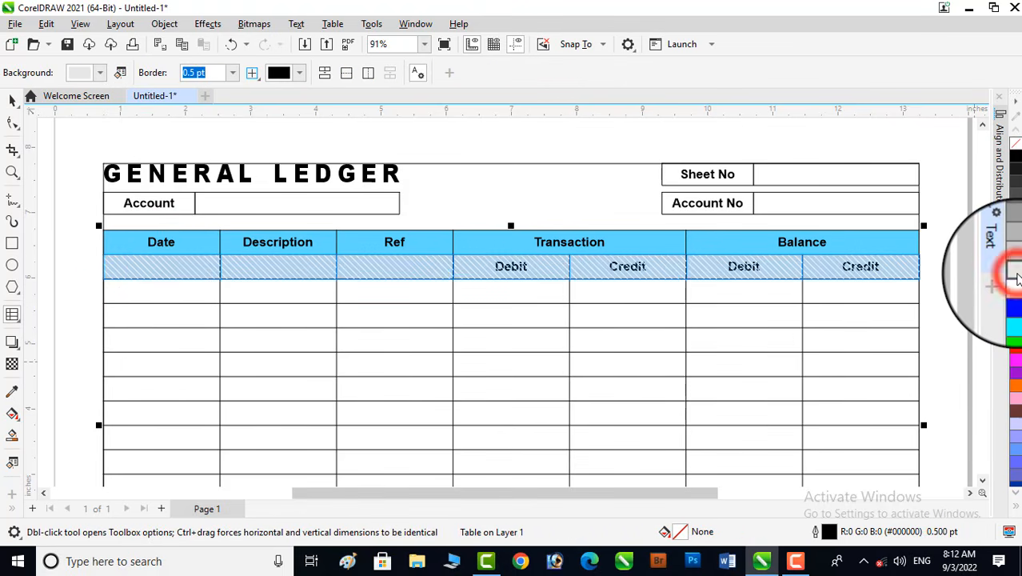
pyautogui.click(13, 101)
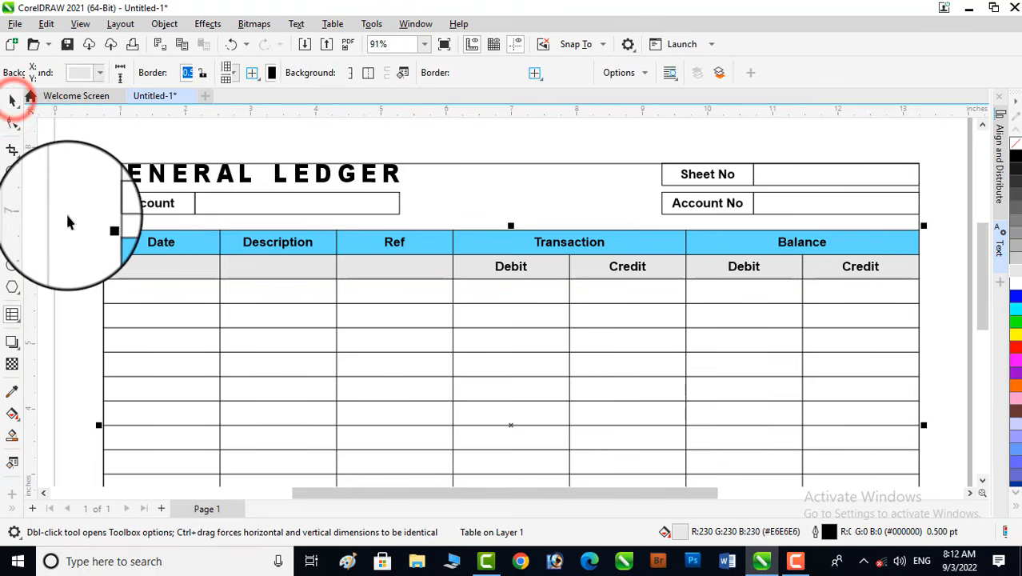
pyautogui.click(66, 213)
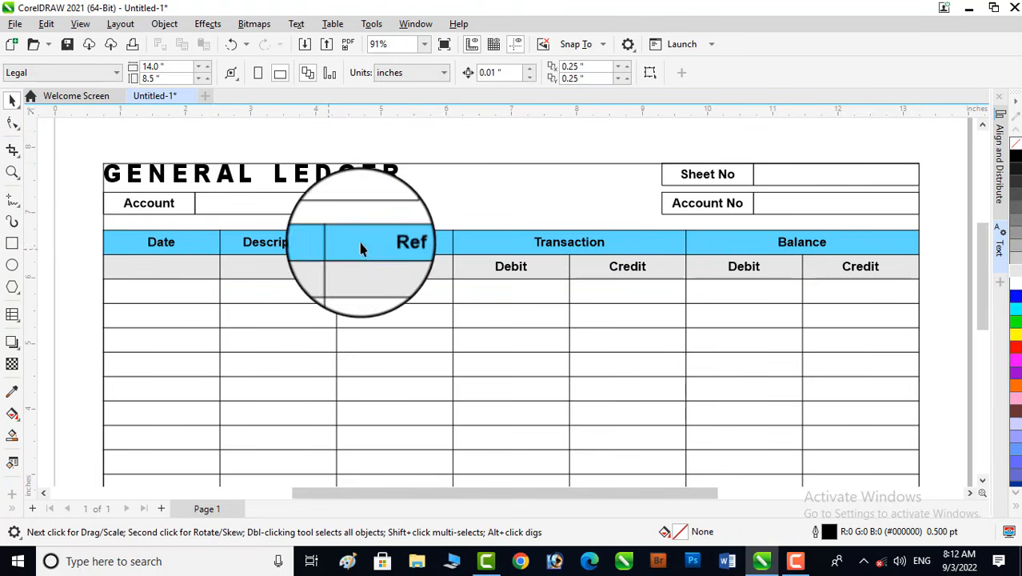
# - Unlock the page-sized frame rectangle around the form and delete it
pyautogui.click(470, 164)
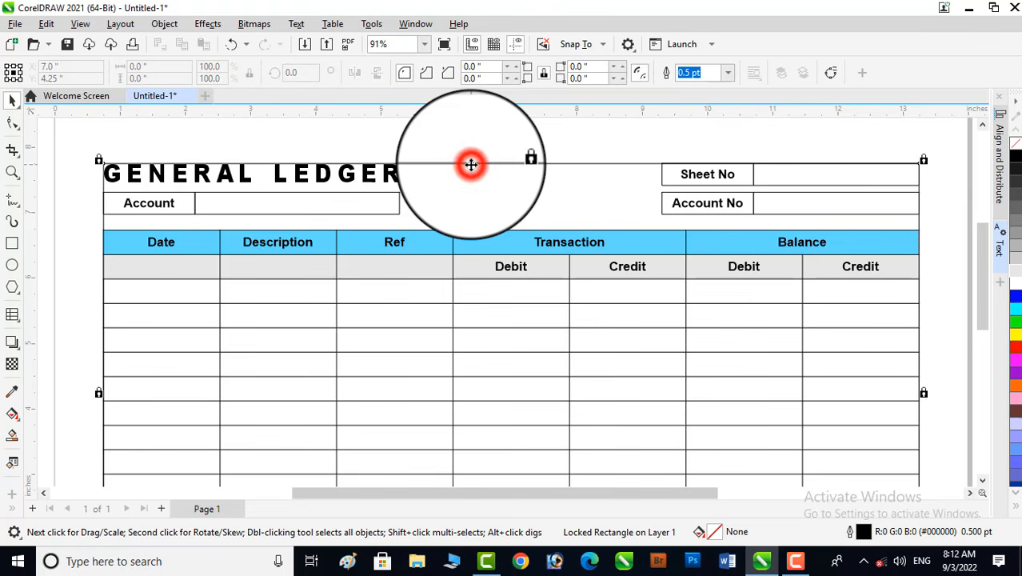
pyautogui.rightClick(471, 164)
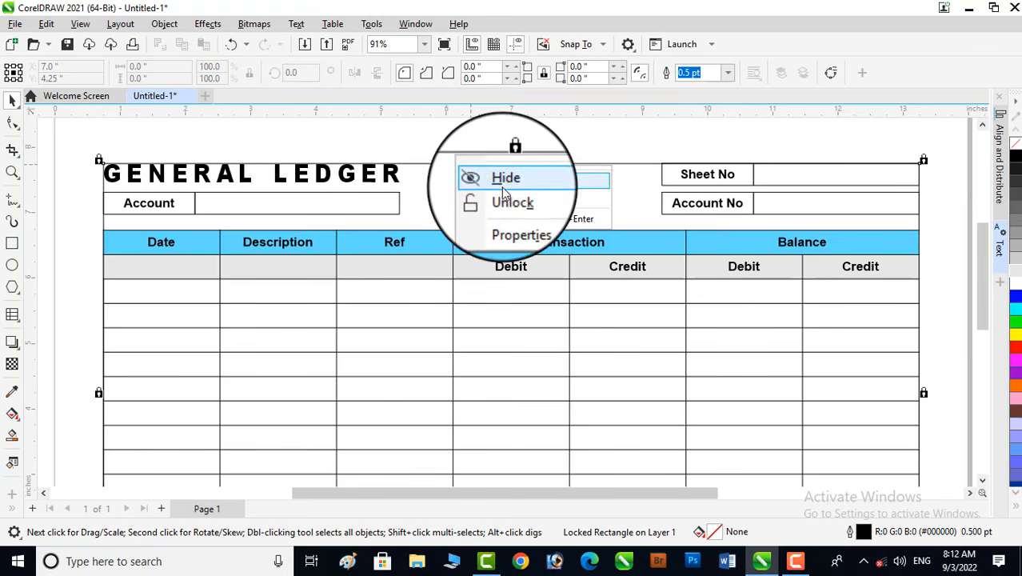
pyautogui.click(505, 199)
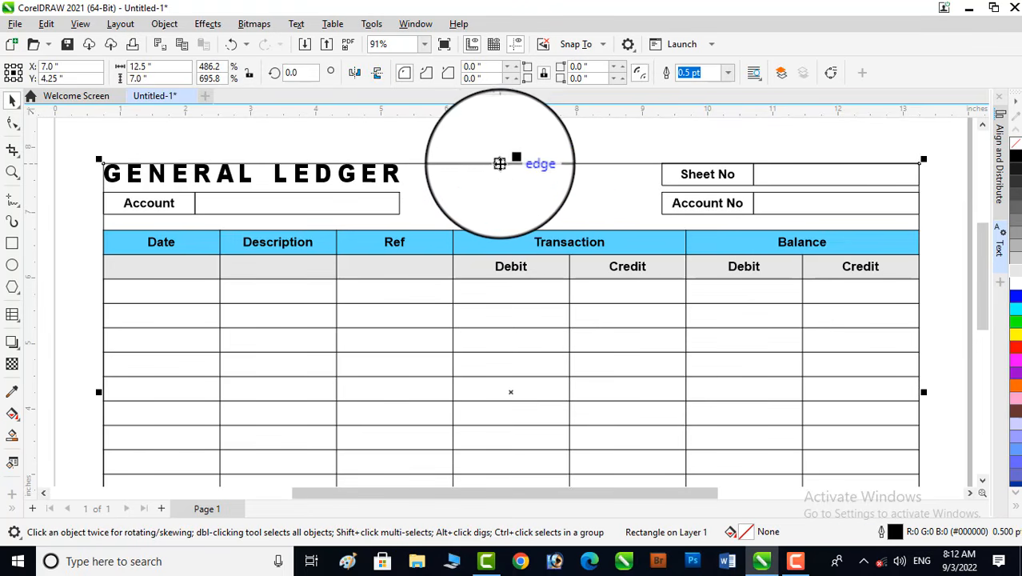
pyautogui.rightClick(499, 164)
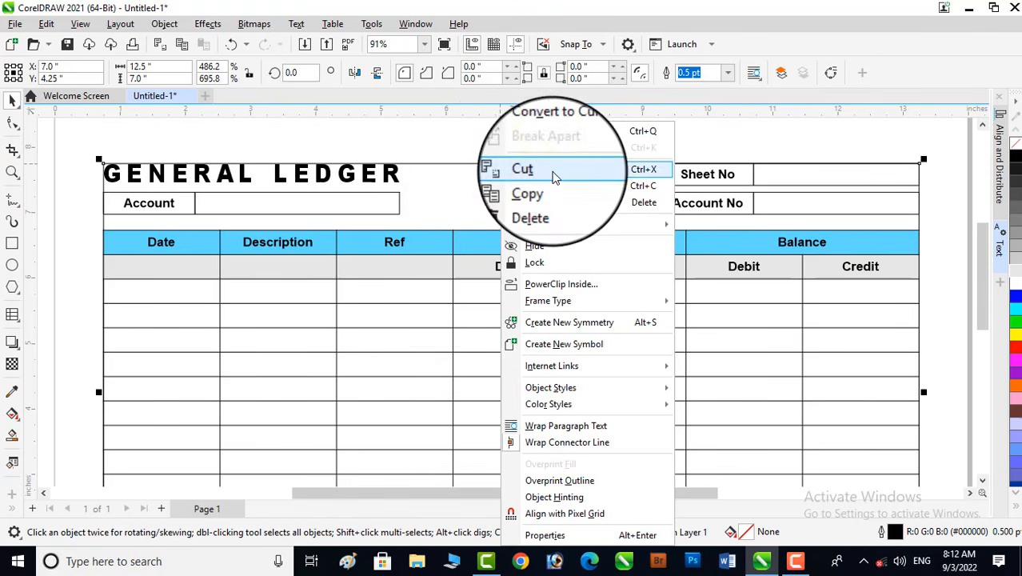
pyautogui.click(550, 203)
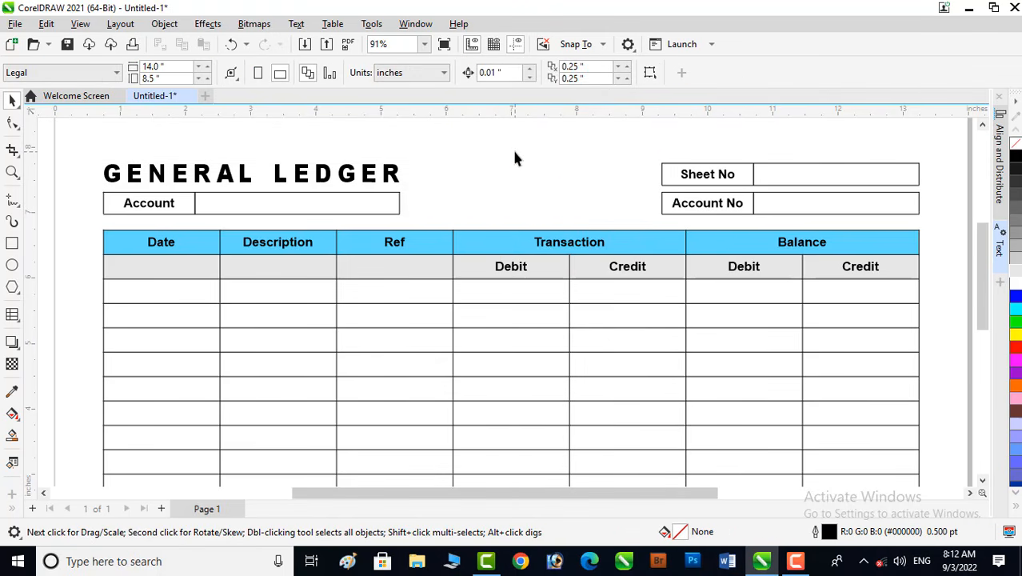
# - Enter Total in the bottom row's Ref cell
pyautogui.scroll(-1, 515, 158)
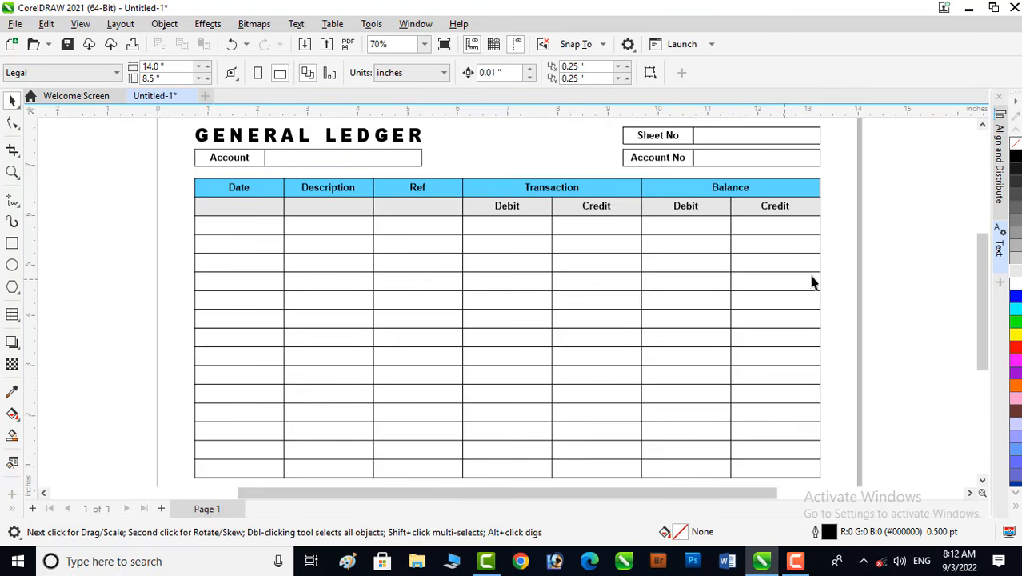
pyautogui.click(901, 257)
pyautogui.click(434, 480)
pyautogui.click(434, 480)
pyautogui.click(405, 471)
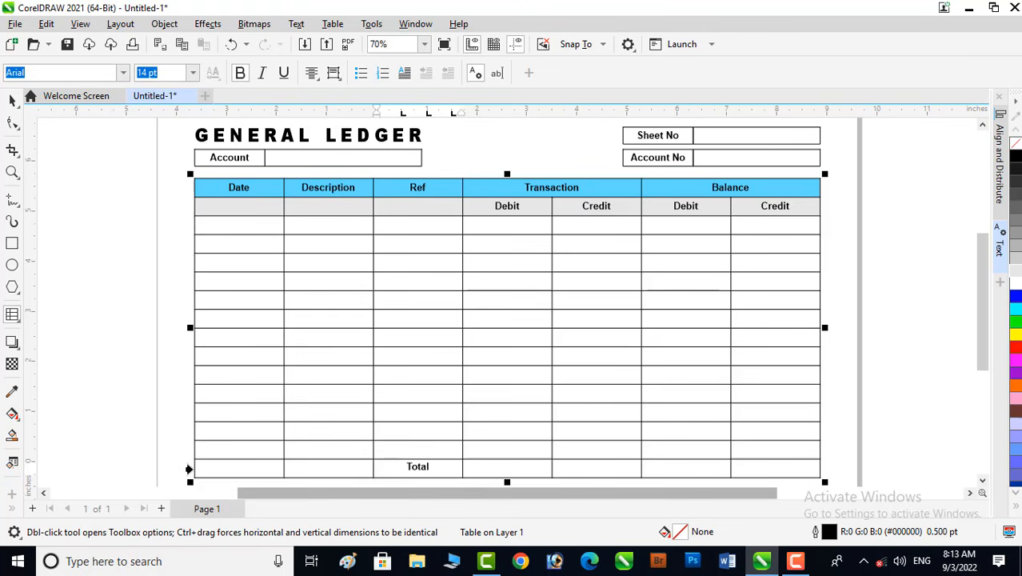
# - Fill the table's bottom Total row with a green (#41FF8D) background
pyautogui.click(188, 470)
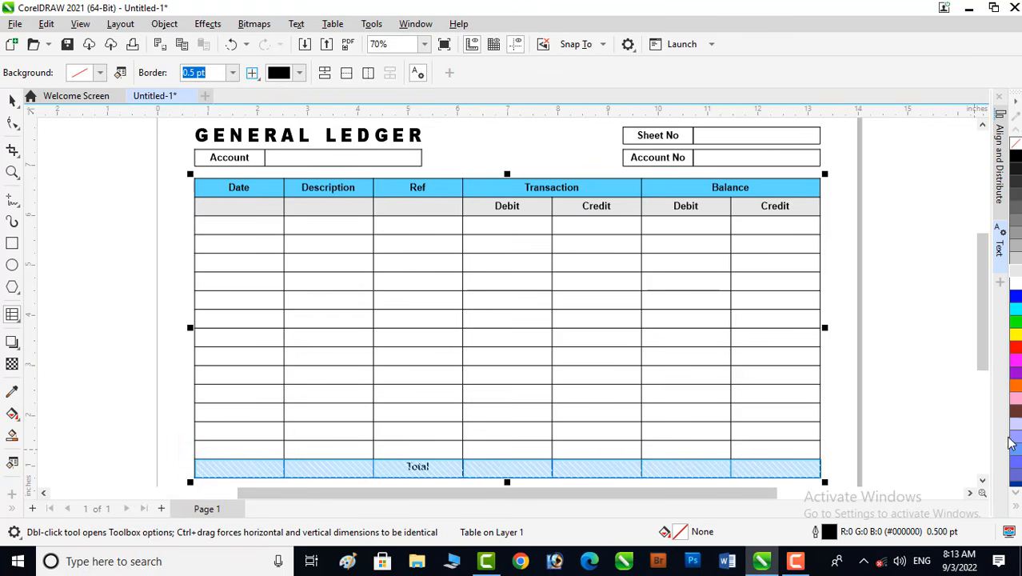
pyautogui.click(1016, 328)
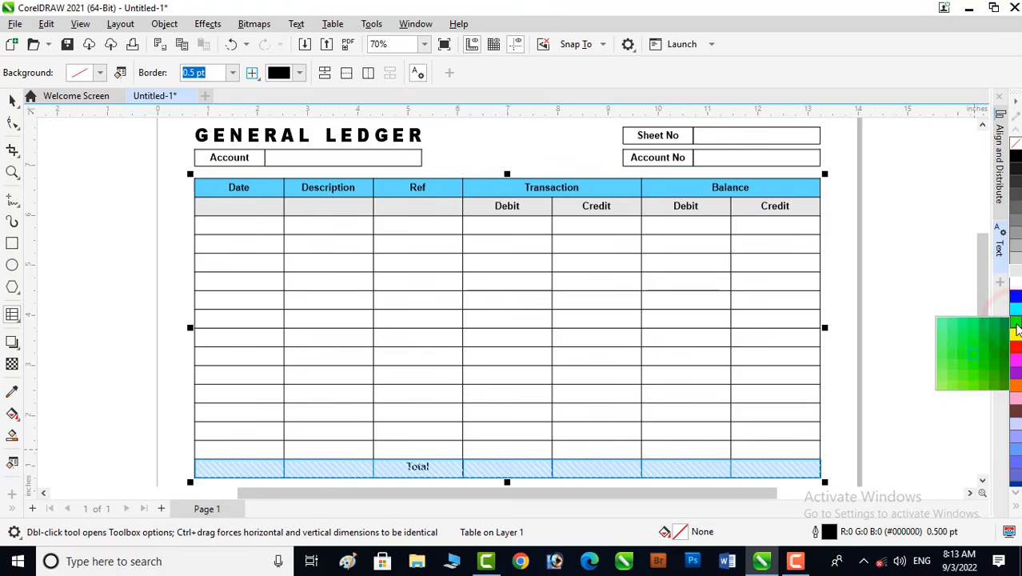
pyautogui.click(954, 324)
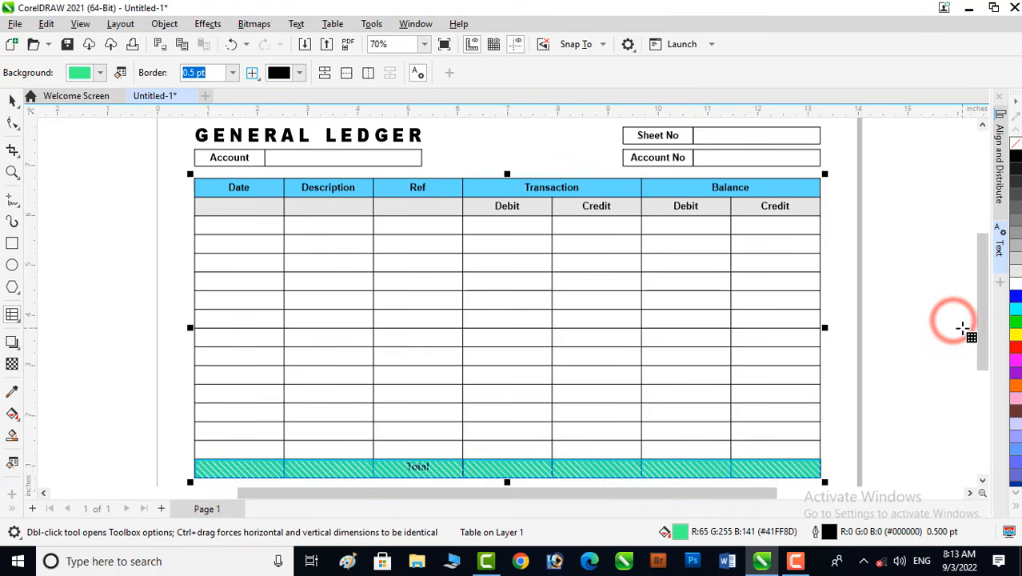
pyautogui.click(11, 101)
pyautogui.click(118, 257)
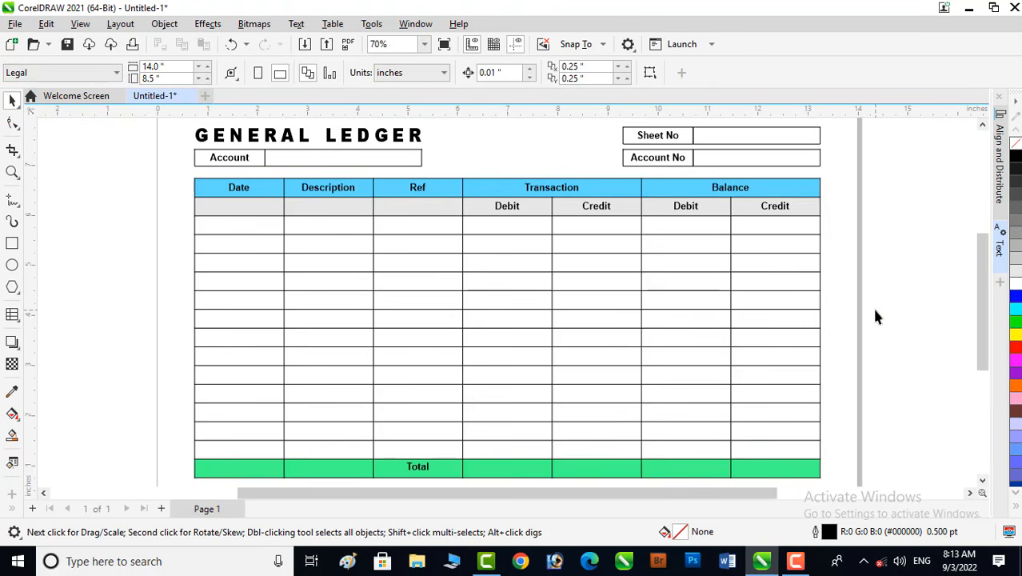
# - Select all table cells and set their outside border to 1.5 pt
pyautogui.click(12, 171)
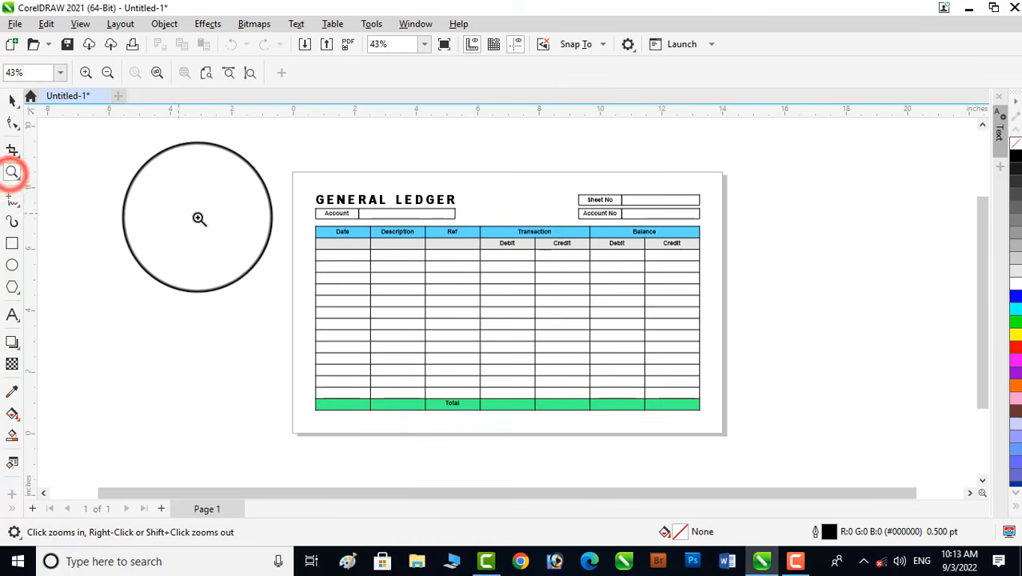
pyautogui.moveTo(297, 230); pyautogui.dragTo(712, 418)
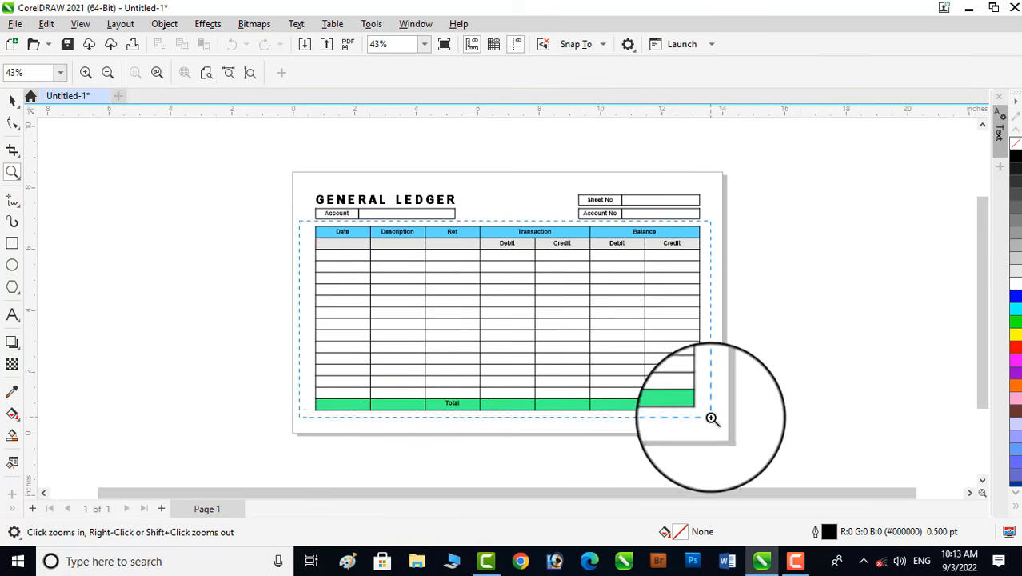
pyautogui.click(12, 100)
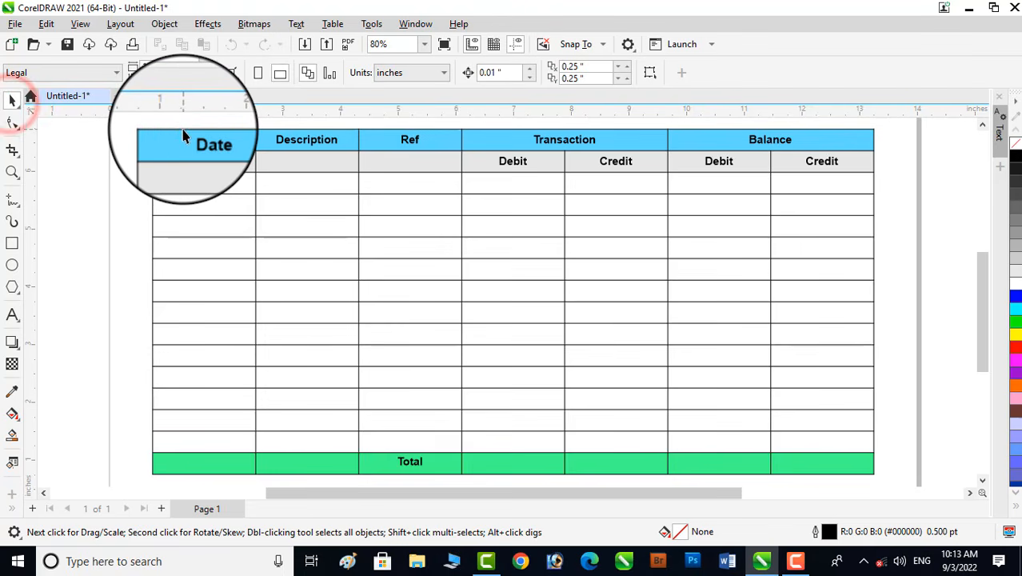
pyautogui.click(183, 132)
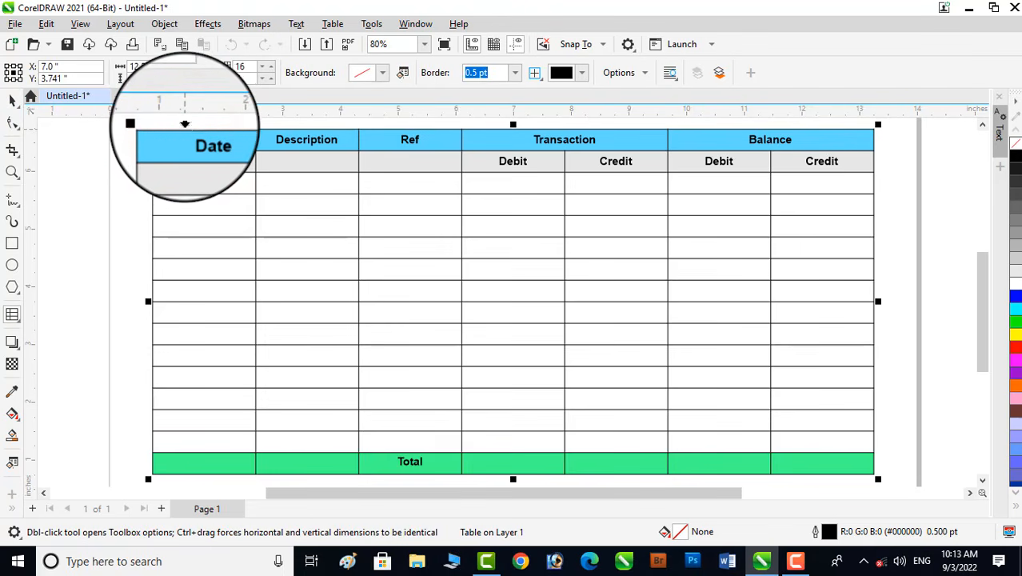
pyautogui.moveTo(227, 142); pyautogui.dragTo(846, 180)
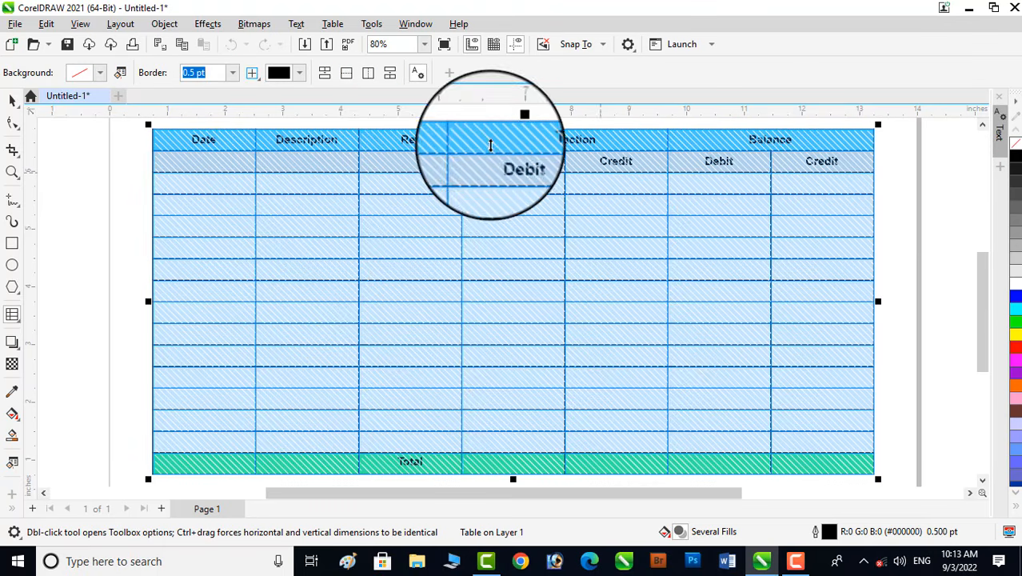
pyautogui.click(253, 74)
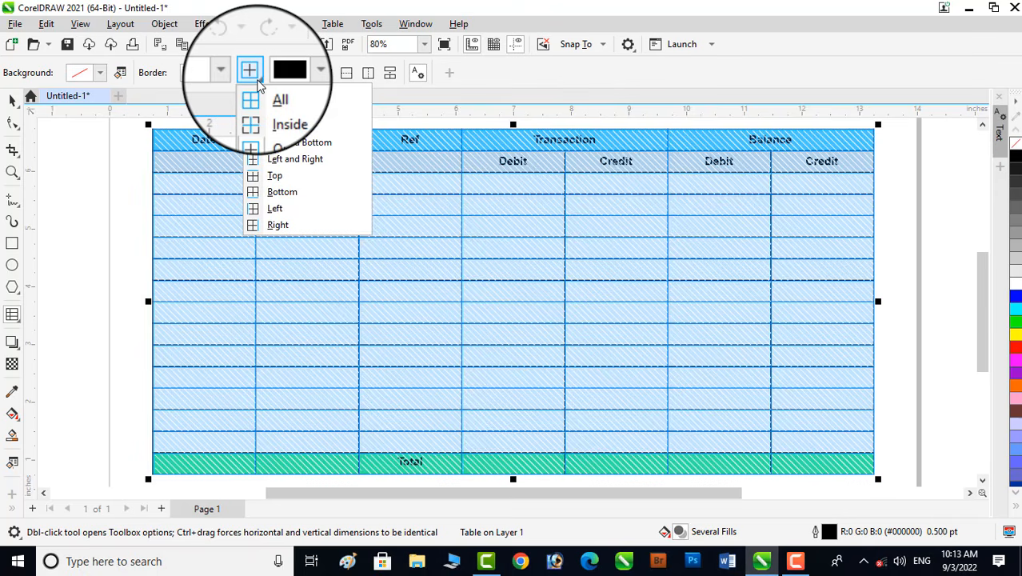
pyautogui.click(278, 134)
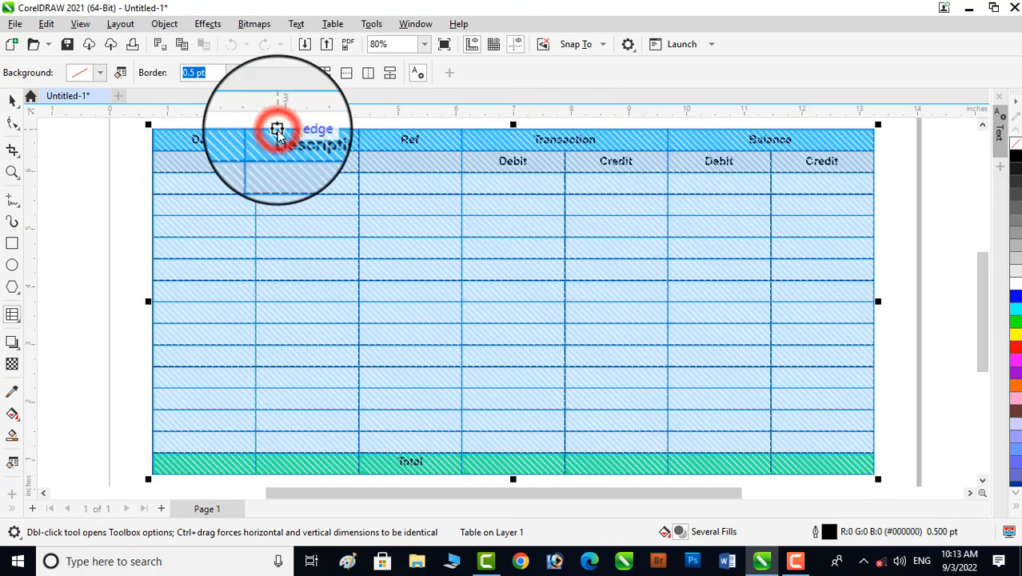
pyautogui.click(231, 74)
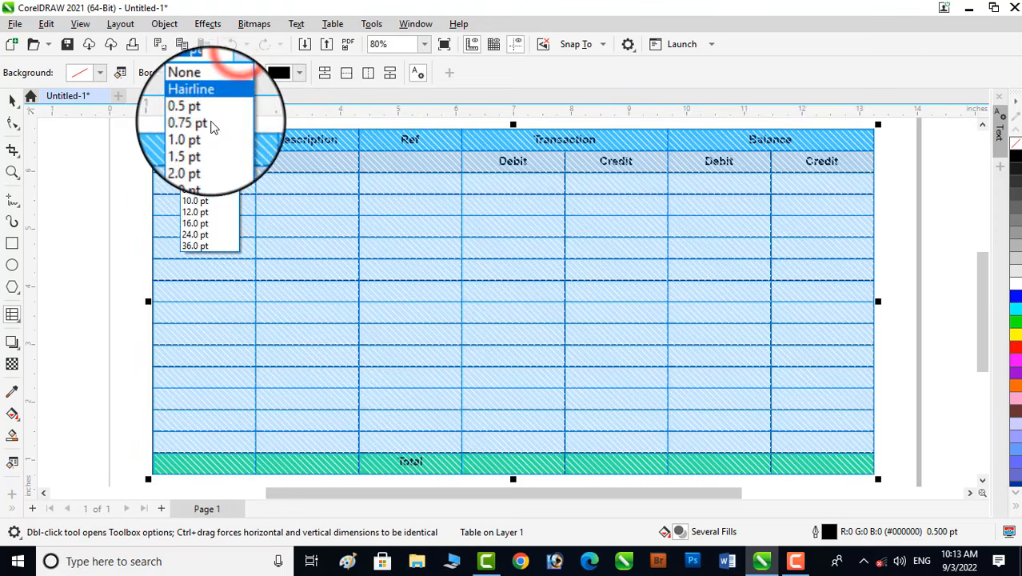
pyautogui.click(200, 149)
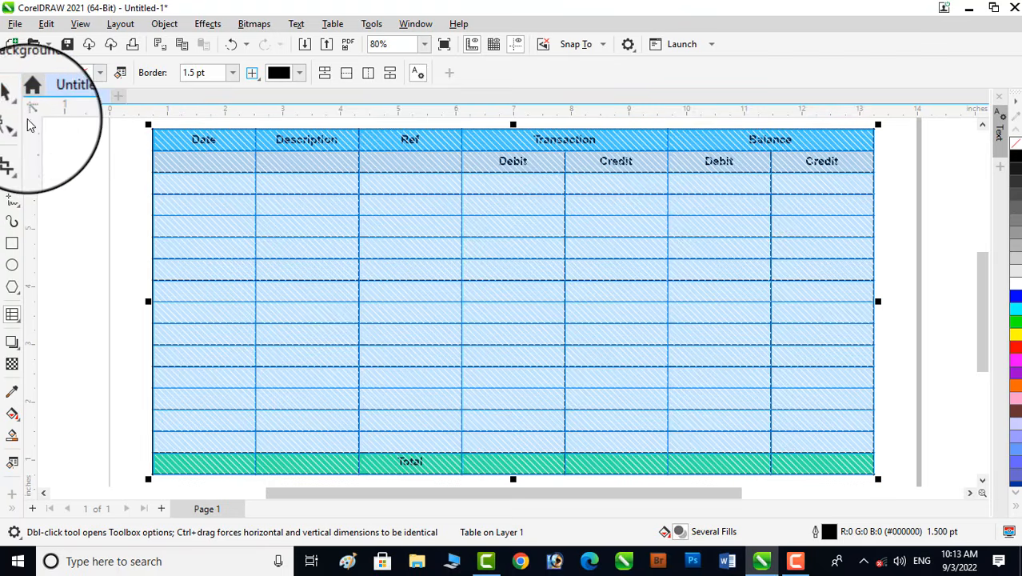
pyautogui.click(12, 99)
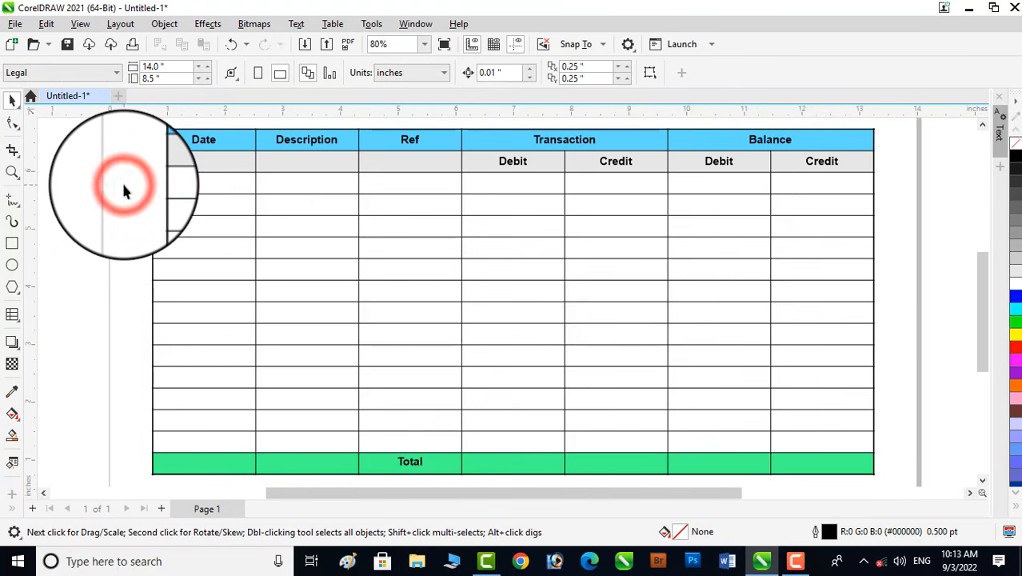
# - Zoom in to inspect the table's outer border at the Date header corner
pyautogui.click(12, 170)
pyautogui.moveTo(132, 131); pyautogui.dragTo(286, 182)
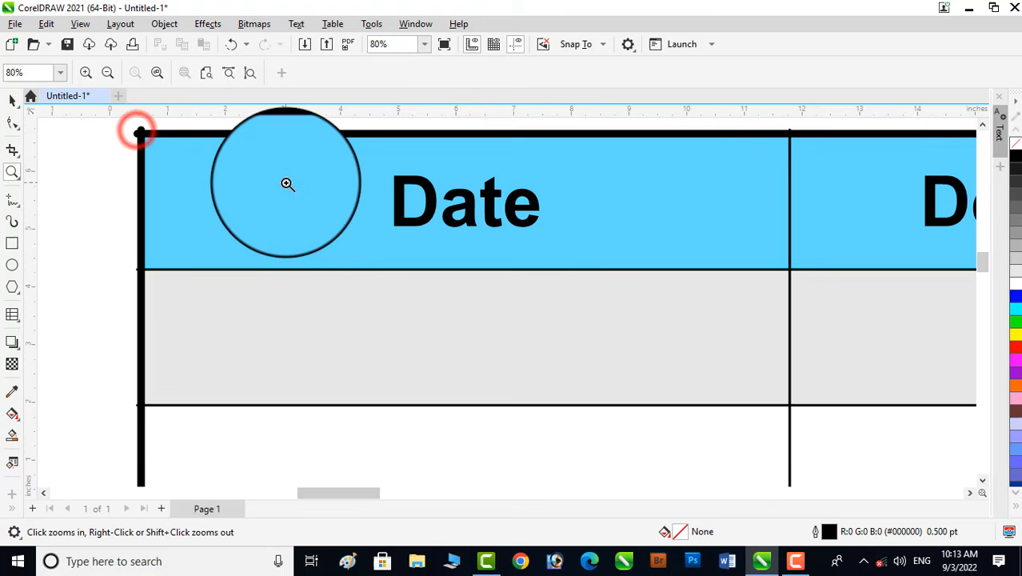
pyautogui.rightClick(299, 243)
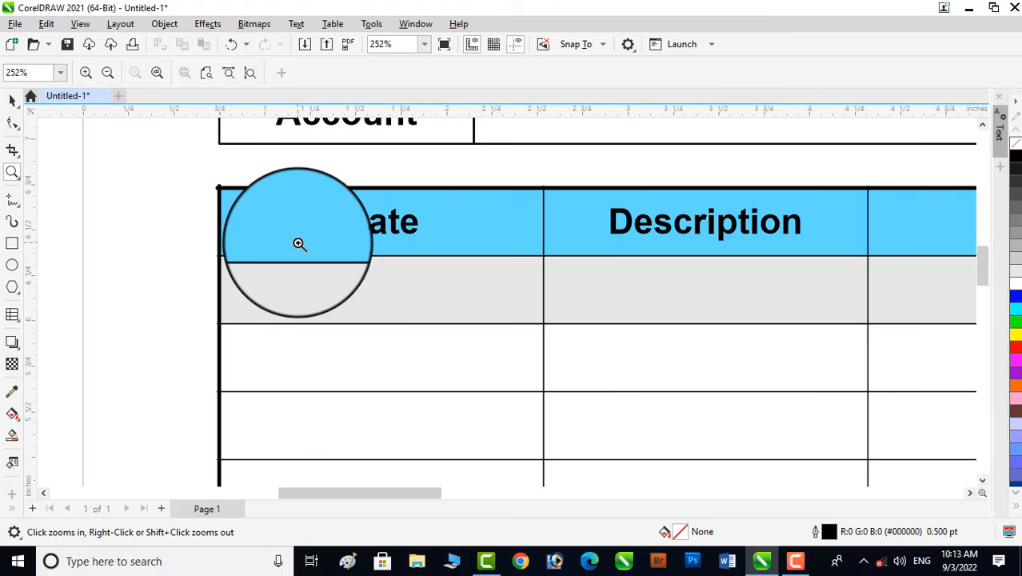
pyautogui.scroll(-4, 299, 244)
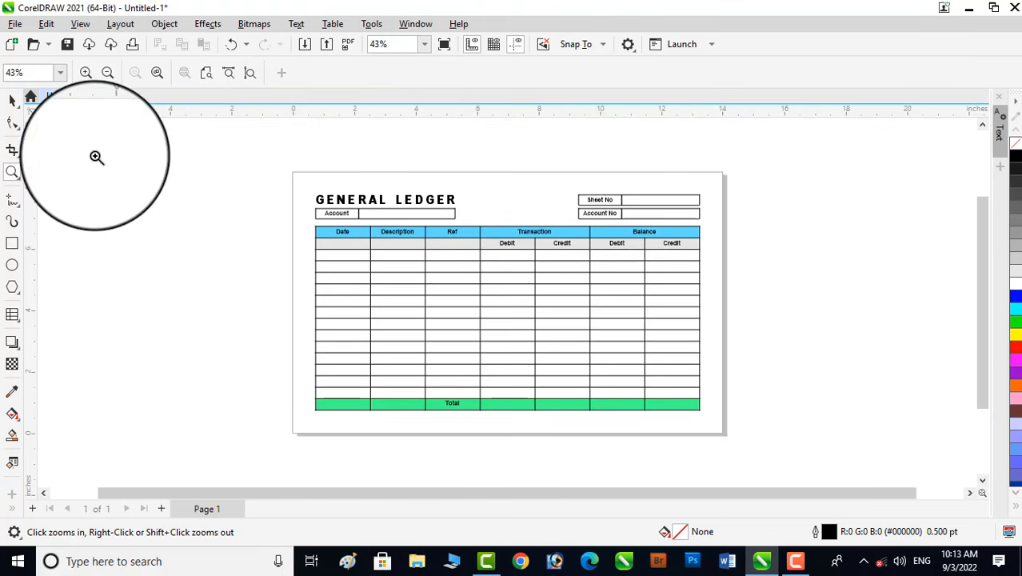
pyautogui.click(11, 97)
pyautogui.click(783, 285)
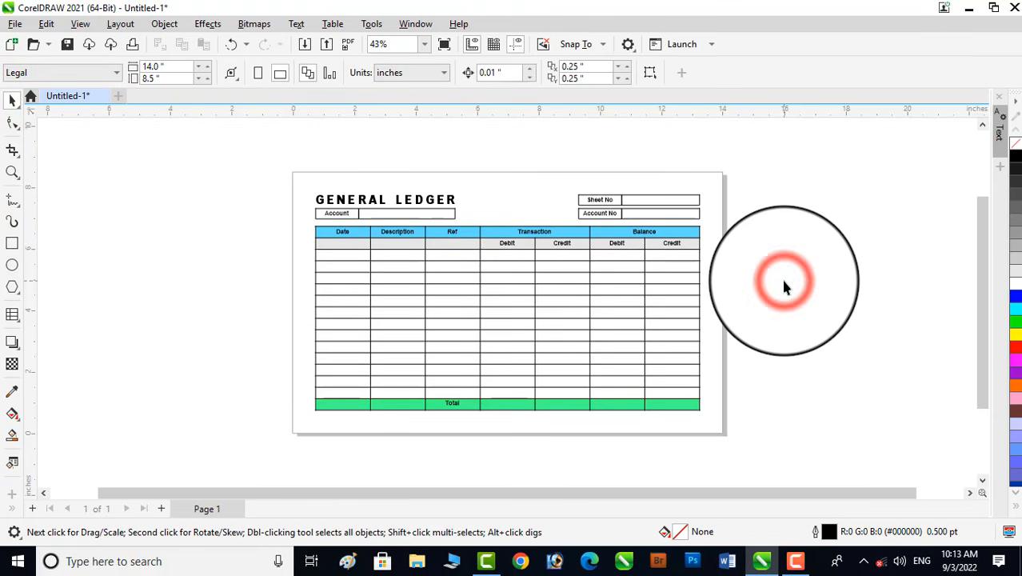